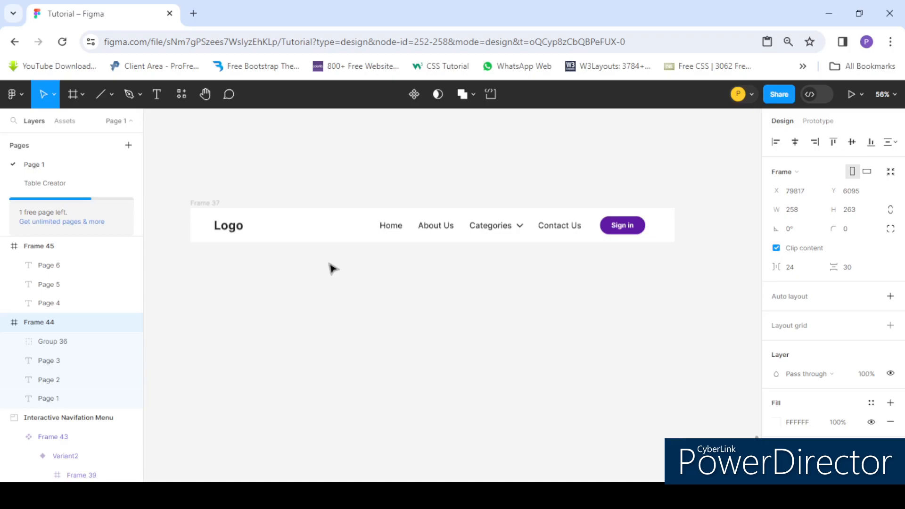
scroll(403, 210, down, 2)
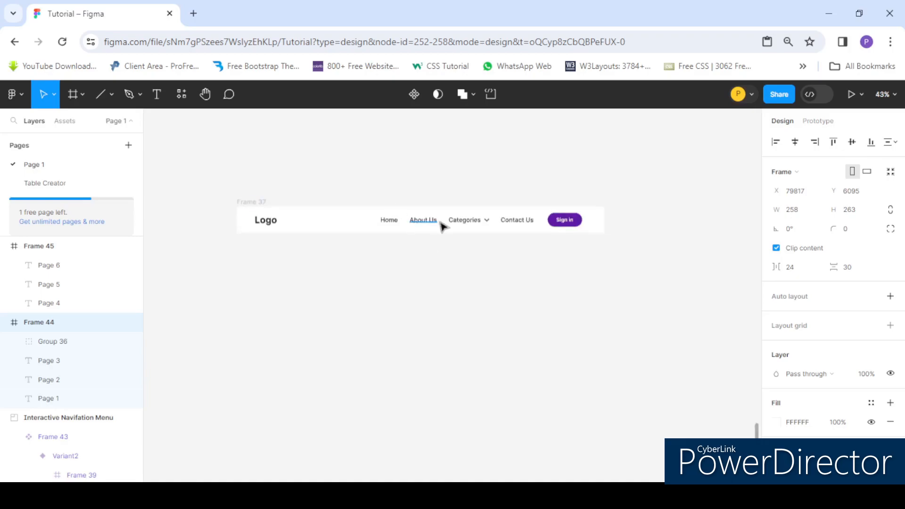
scroll(484, 232, up, 3)
scroll(473, 216, down, 3)
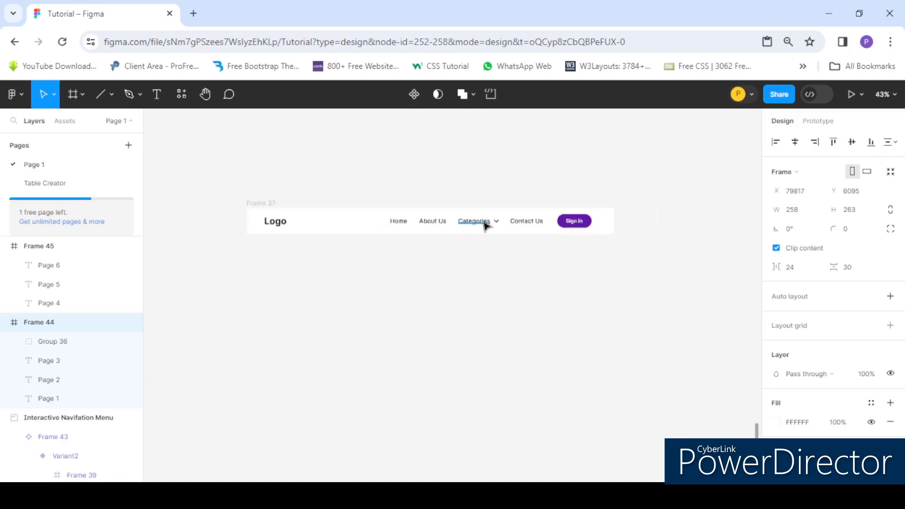
scroll(486, 225, up, 2)
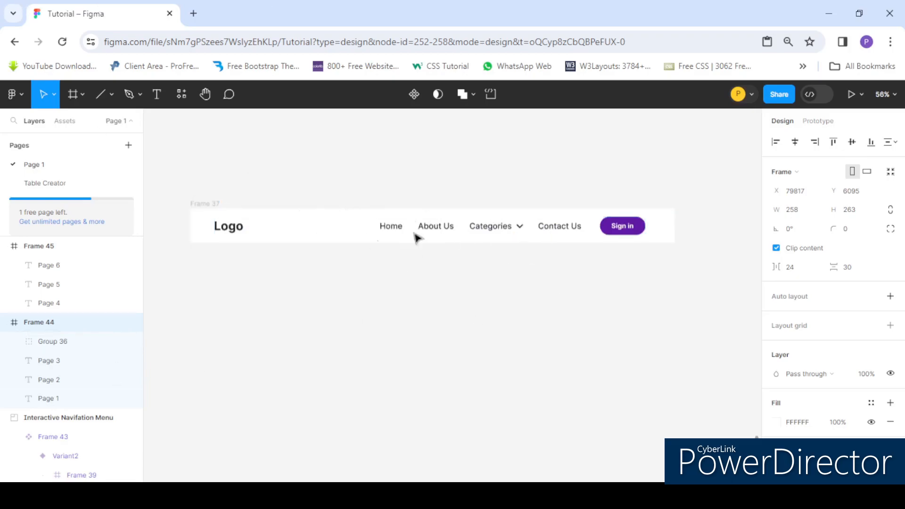
scroll(330, 198, down, 3)
scroll(292, 212, up, 2)
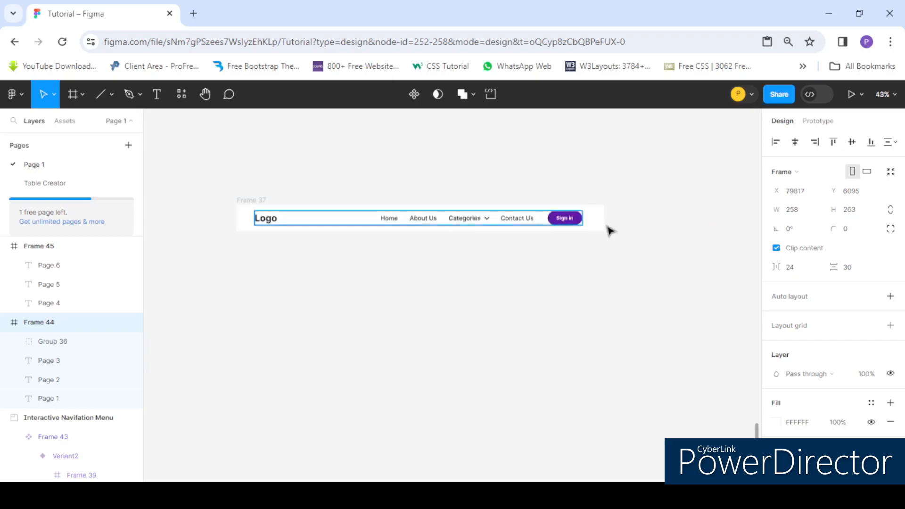
Move the Frame 44 dropdown directly below the navigation bar, lined up under Categories
scroll(438, 212, down, 2)
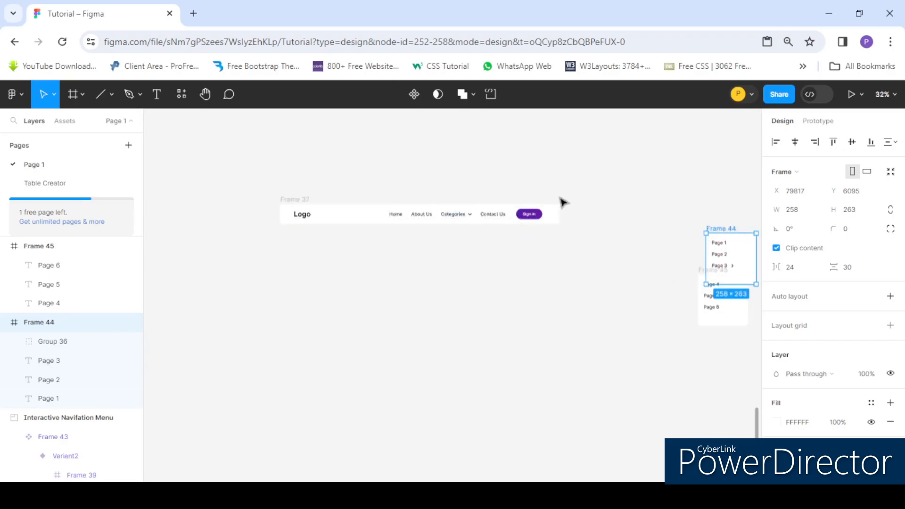
scroll(563, 202, down, 1)
drag(683, 221, 475, 256)
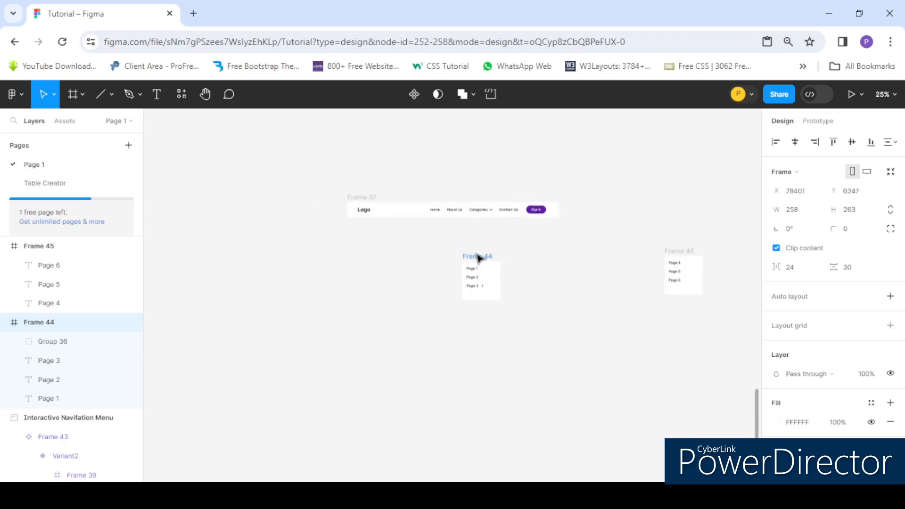
scroll(486, 231, up, 3)
drag(461, 302, 440, 226)
scroll(485, 212, up, 2)
drag(496, 240, 500, 231)
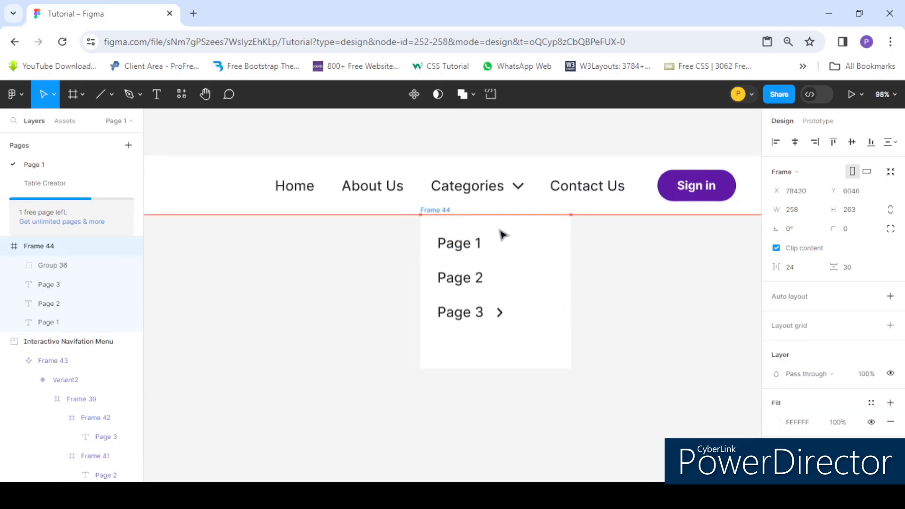
Place the Frame 45 submenu against the right edge of Frame 44, level with the Page 3 item
scroll(490, 231, down, 5)
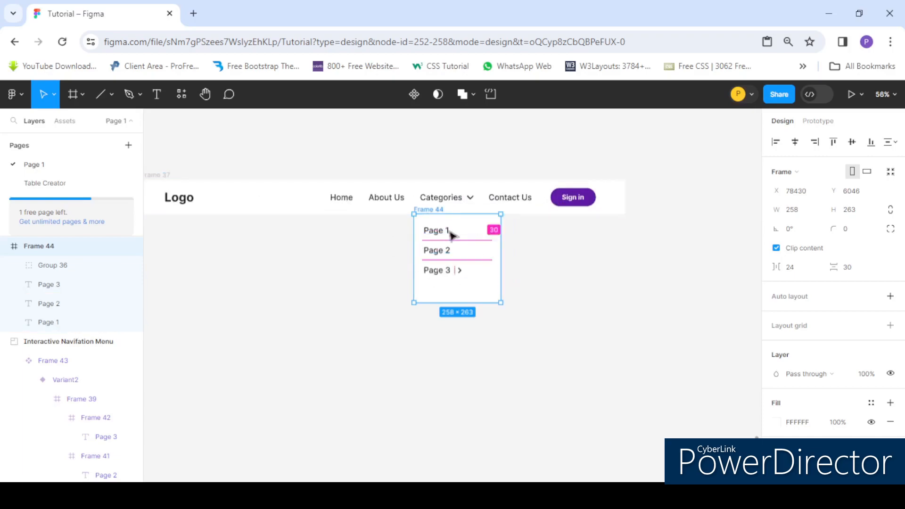
scroll(405, 198, down, 3)
scroll(431, 240, up, 2)
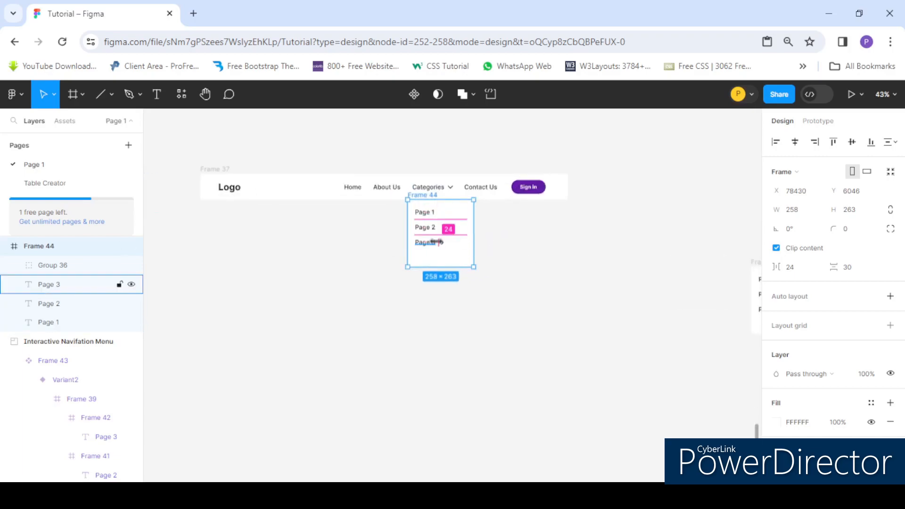
scroll(431, 241, up, 4)
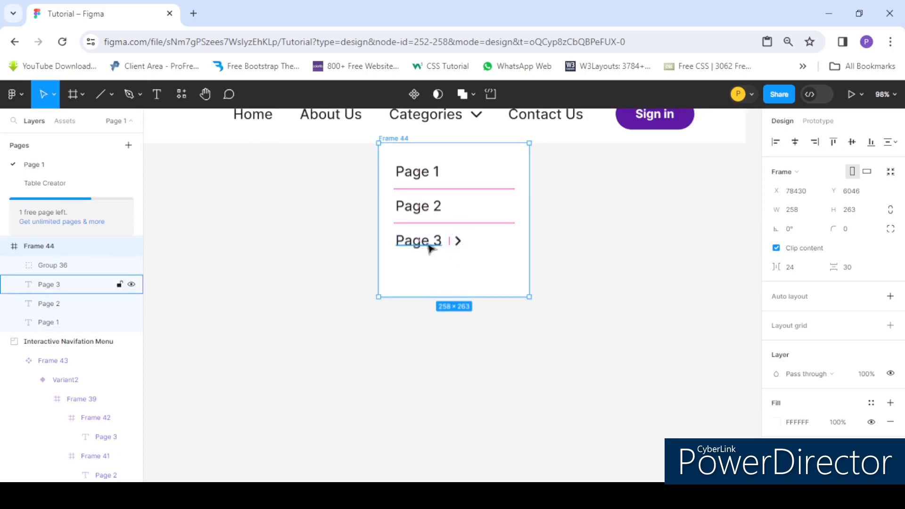
scroll(413, 242, down, 5)
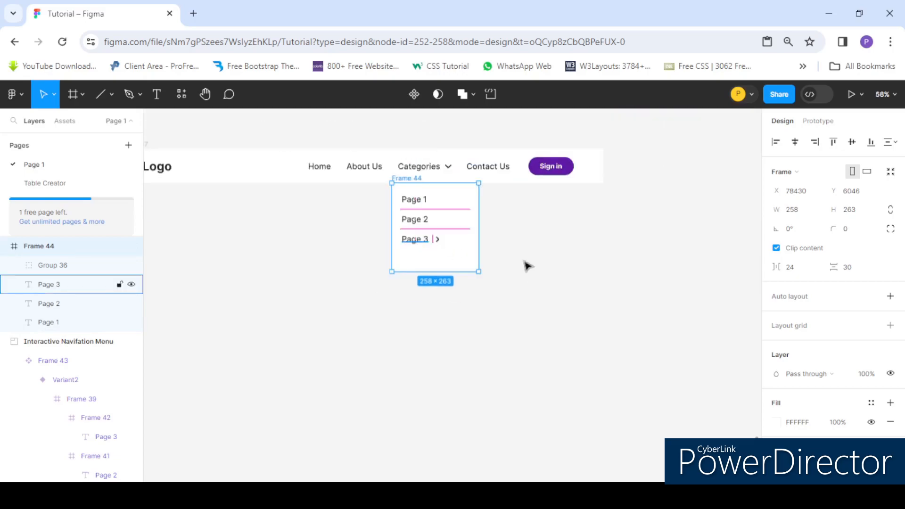
drag(666, 252, 447, 229)
scroll(438, 241, up, 1)
scroll(438, 242, up, 3)
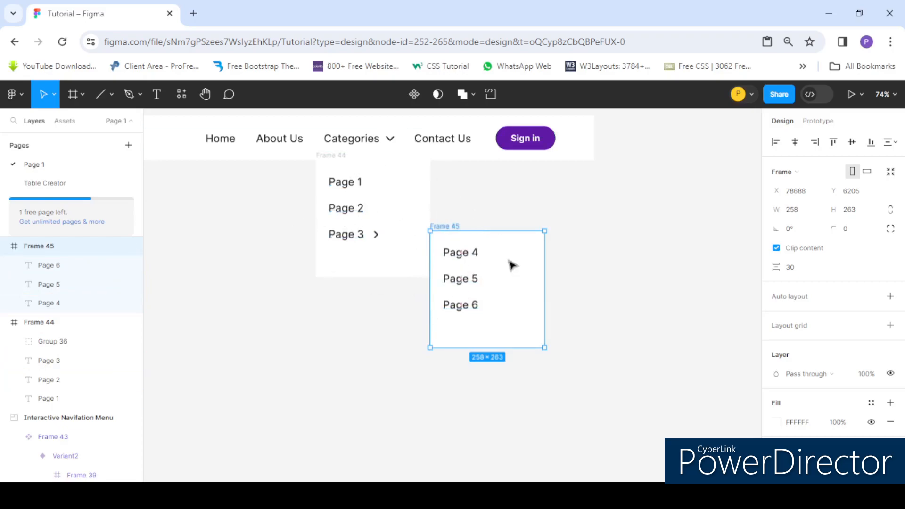
Set Frame 45 aside to the right, and move the Page 1, Page 2, Page 3 texts and arrow out of Frame 44 beside it
drag(451, 228, 748, 240)
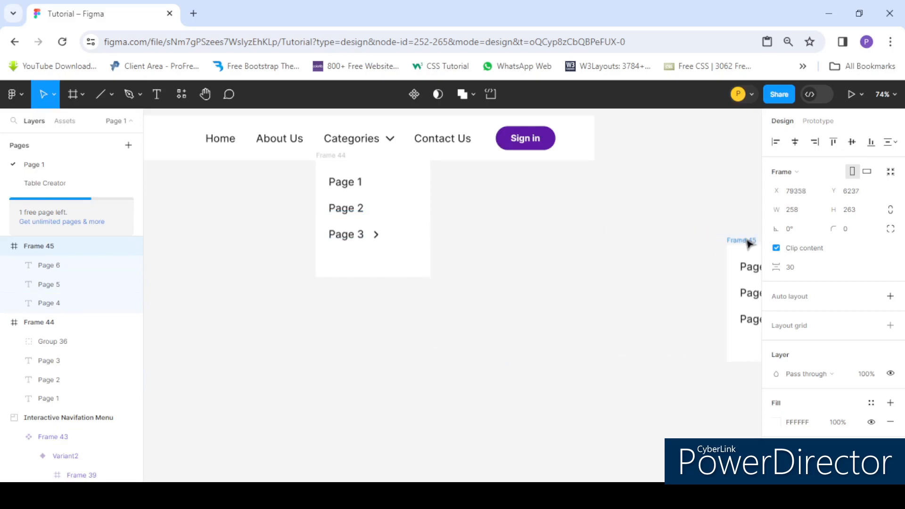
click(356, 184)
shift+click(356, 208)
shift+click(367, 238)
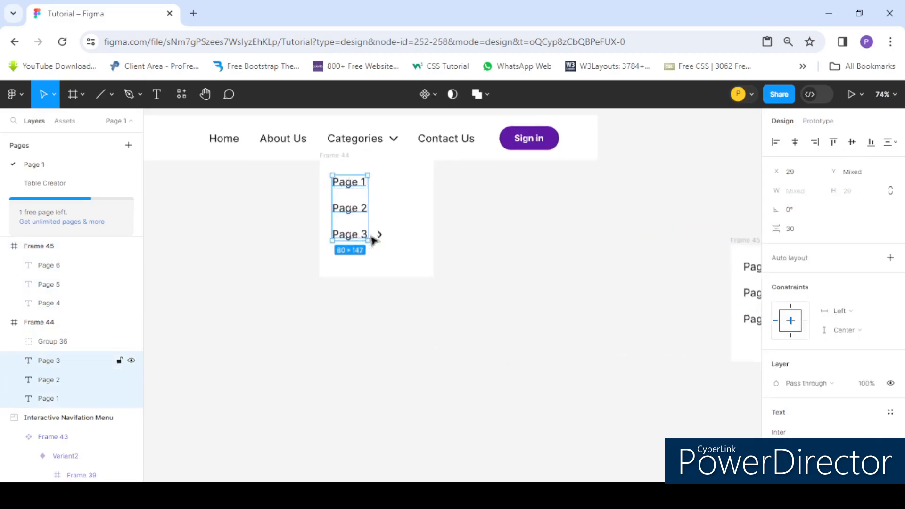
shift+click(380, 235)
drag(346, 220, 695, 299)
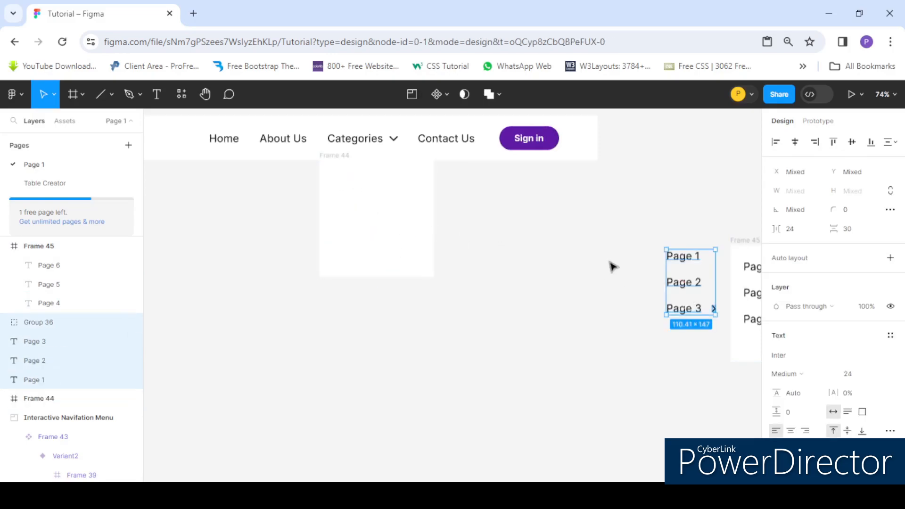
scroll(608, 263, down, 3)
scroll(599, 261, up, 2)
scroll(717, 292, up, 3)
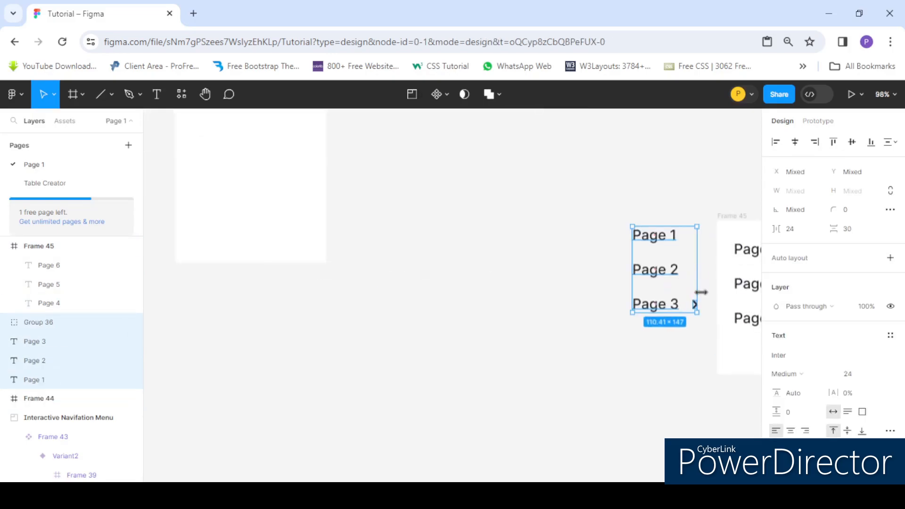
Duplicate the empty Frame 44 inside itself and shrink the copy to a 258 × 48 row along its top edge
scroll(600, 252, down, 5)
click(557, 238)
scroll(456, 197, up, 4)
click(576, 229)
scroll(577, 229, up, 3)
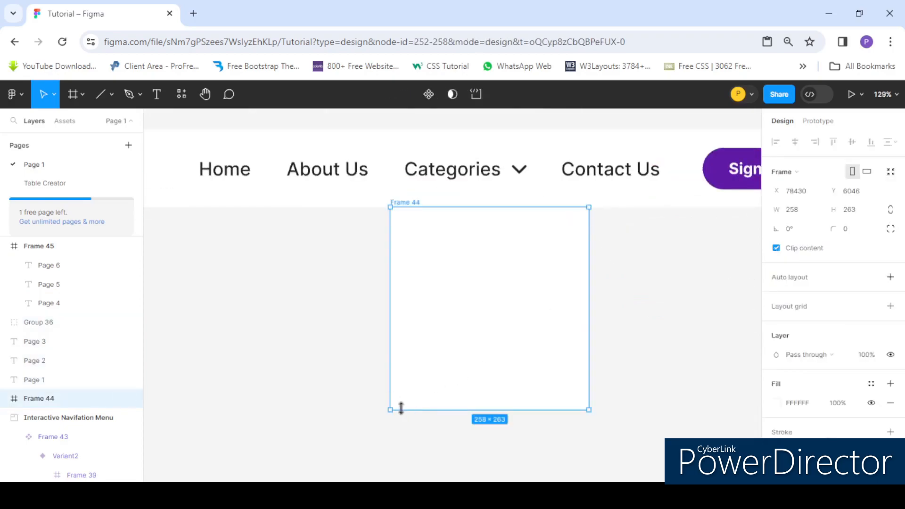
key(ctrl+d)
drag(632, 324, 479, 379)
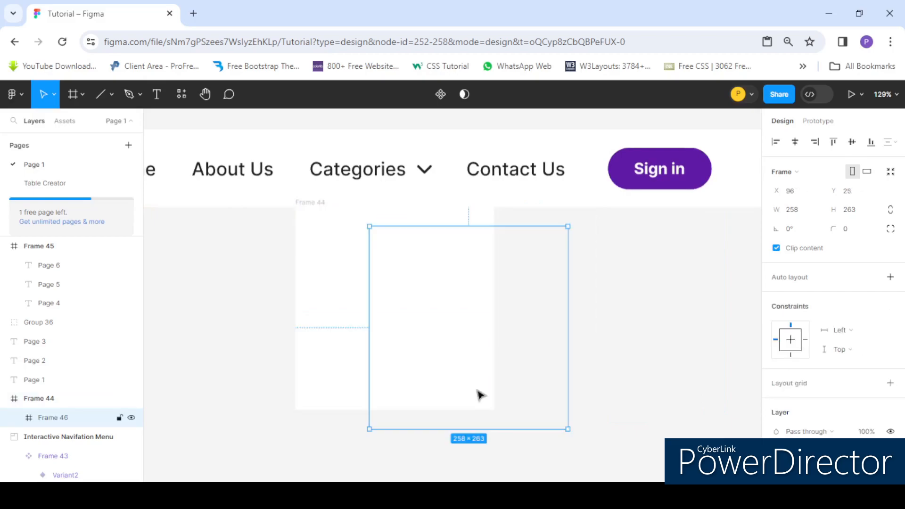
drag(470, 427, 348, 242)
scroll(357, 241, down, 2)
scroll(359, 241, up, 3)
Add a drop shadow effect to Frame 44
click(394, 325)
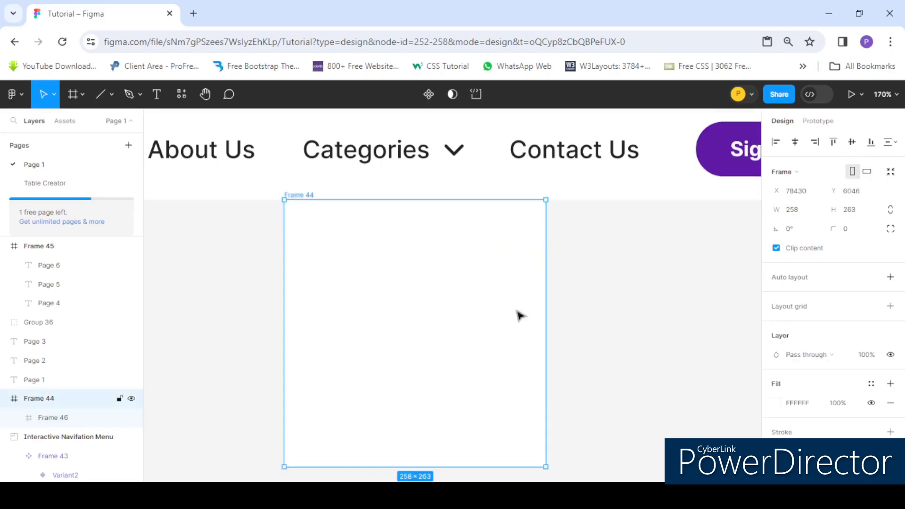
scroll(516, 287, down, 2)
scroll(807, 357, down, 3)
scroll(823, 414, down, 1)
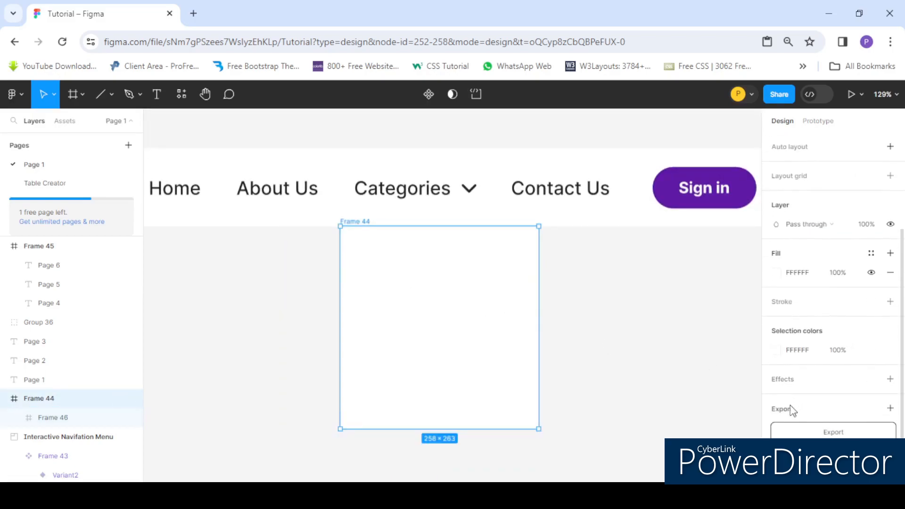
click(783, 380)
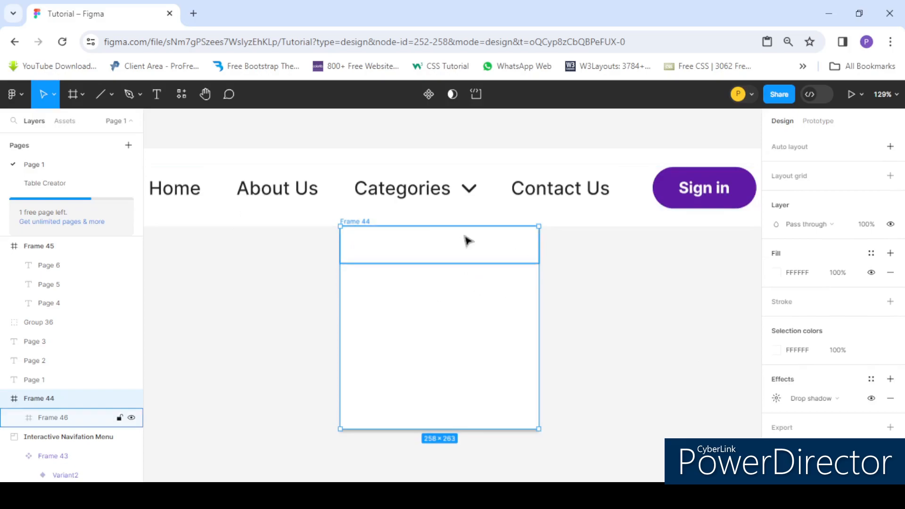
Move the Page 1 text into the top row of Frame 44 and extend that row's height to 62
click(411, 253)
scroll(409, 251, up, 2)
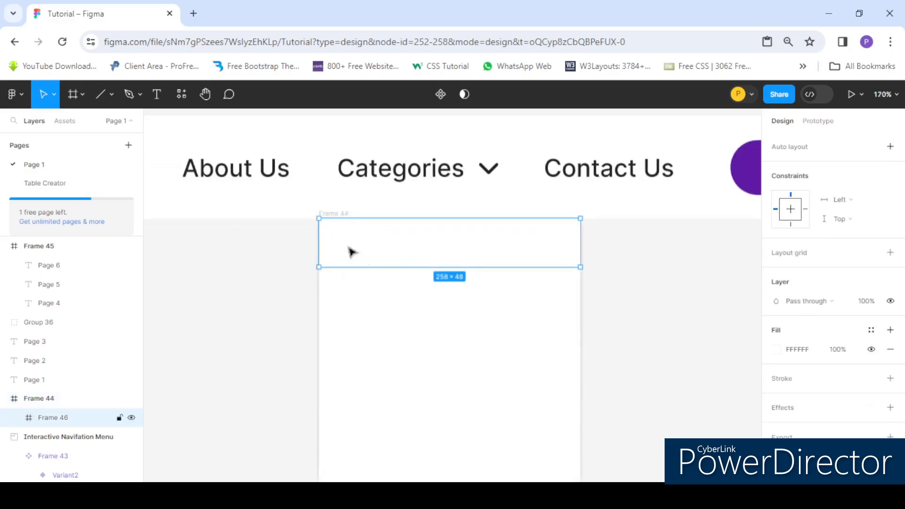
scroll(338, 218, down, 5)
scroll(338, 218, up, 4)
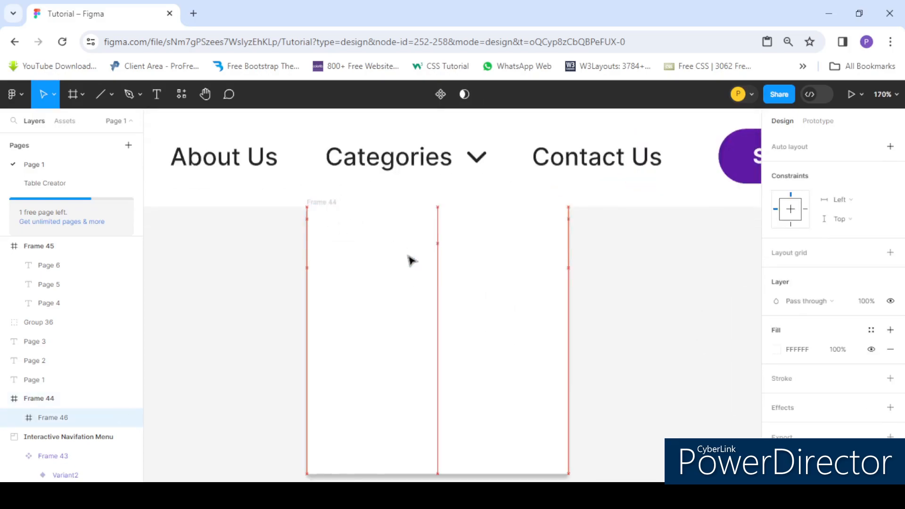
scroll(386, 221, down, 5)
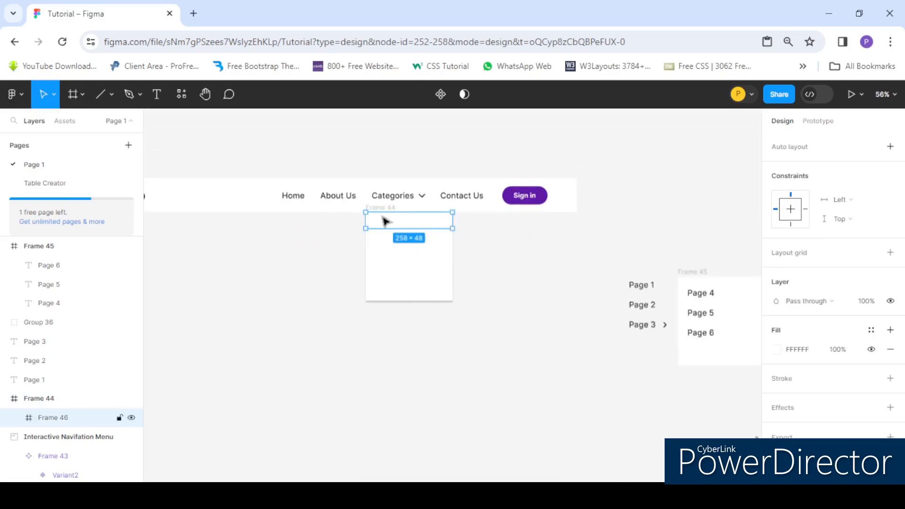
click(641, 291)
drag(643, 289, 411, 226)
scroll(387, 221, up, 5)
click(522, 223)
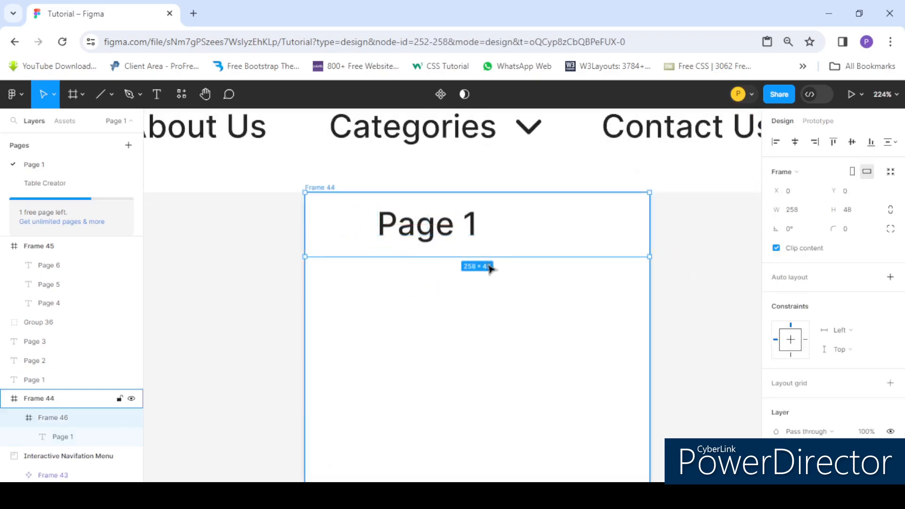
drag(486, 257, 486, 275)
Set the Page 1 text to font size 20 and position it in its row at X 32, Y 19
click(418, 240)
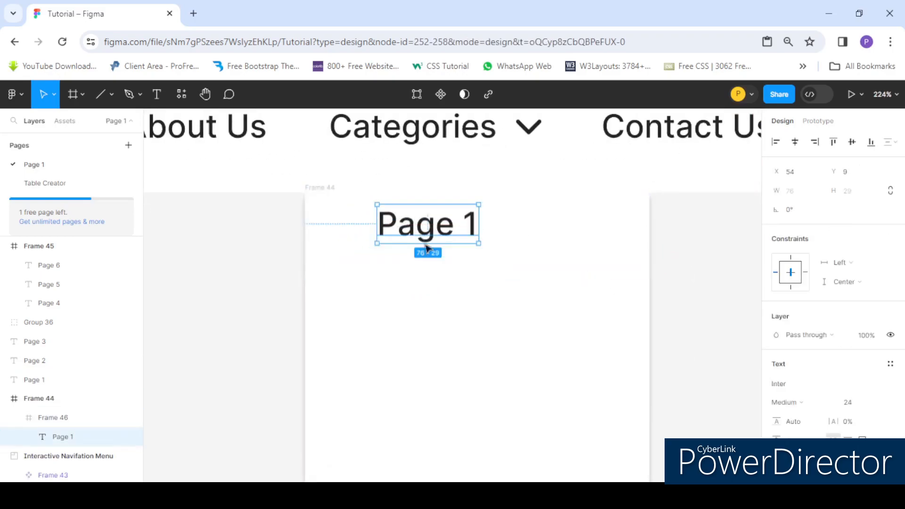
scroll(801, 325, down, 3)
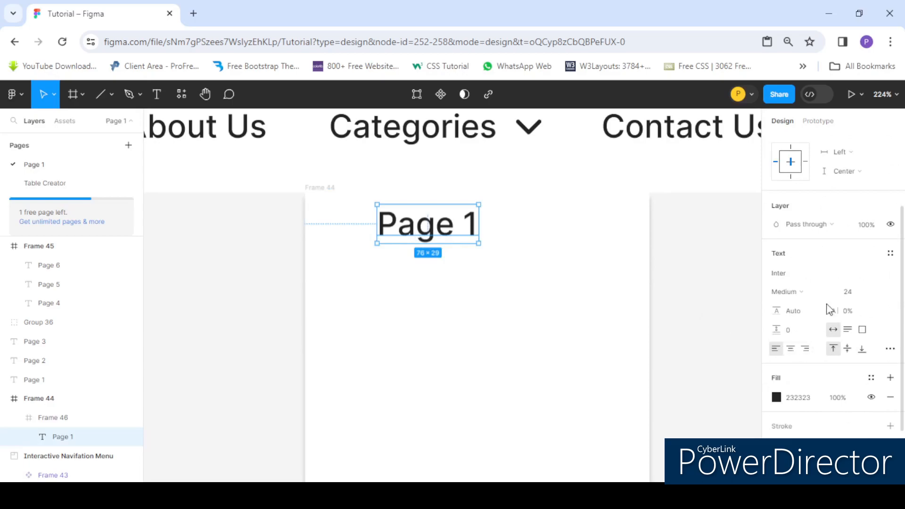
click(878, 293)
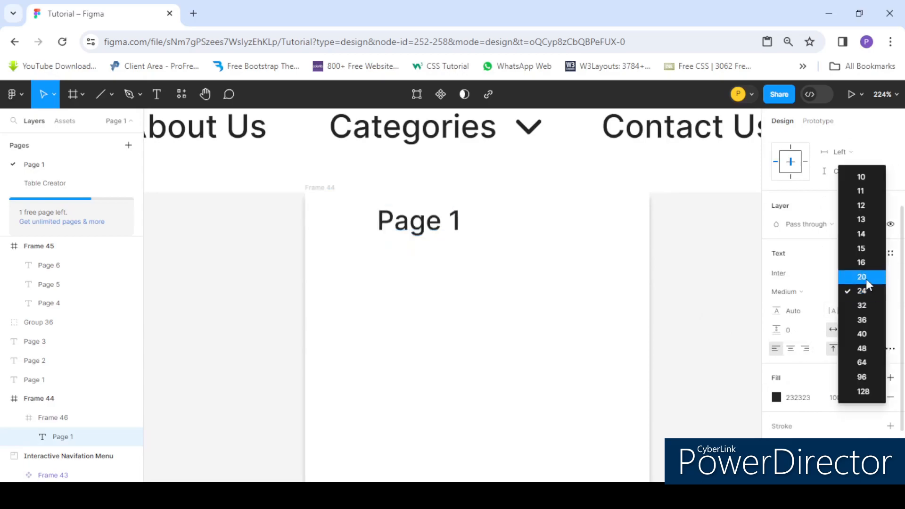
click(862, 278)
drag(402, 228, 441, 232)
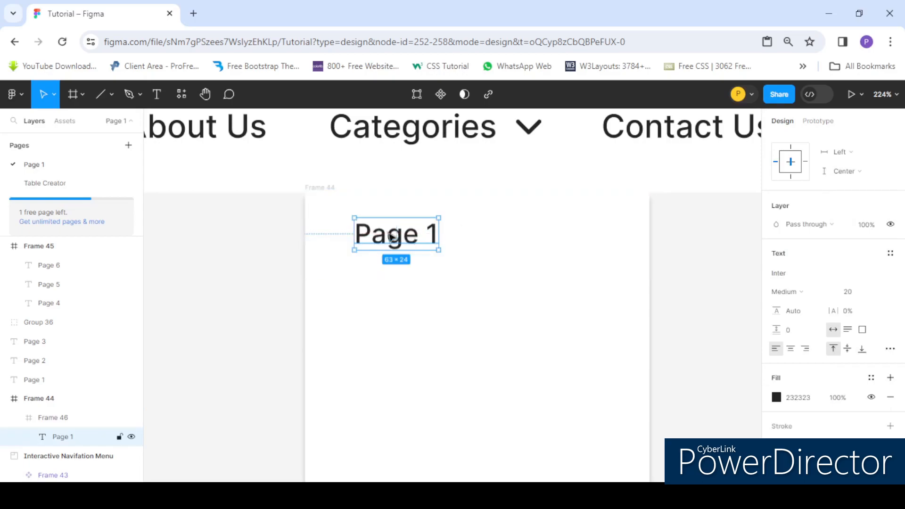
drag(386, 236, 384, 234)
scroll(354, 207, down, 5)
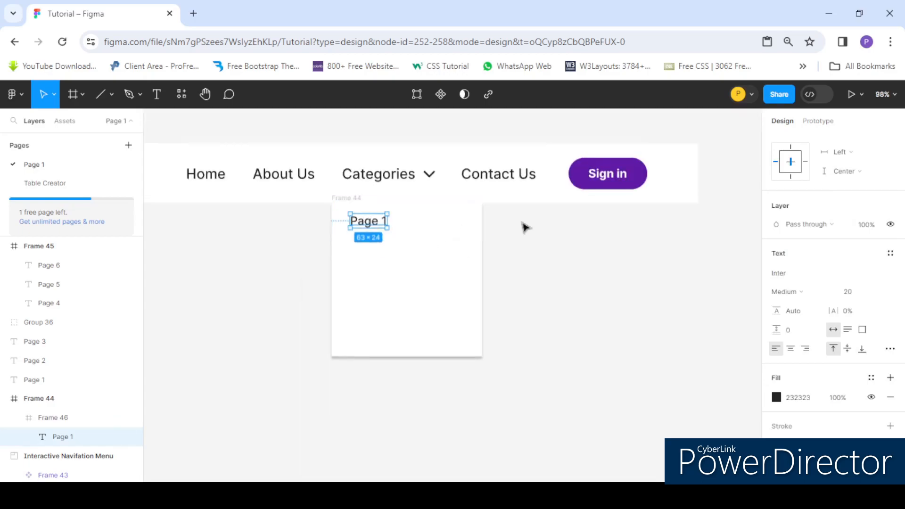
Duplicate the Page 1 row and place the copy directly below it inside Frame 44
click(511, 227)
click(419, 233)
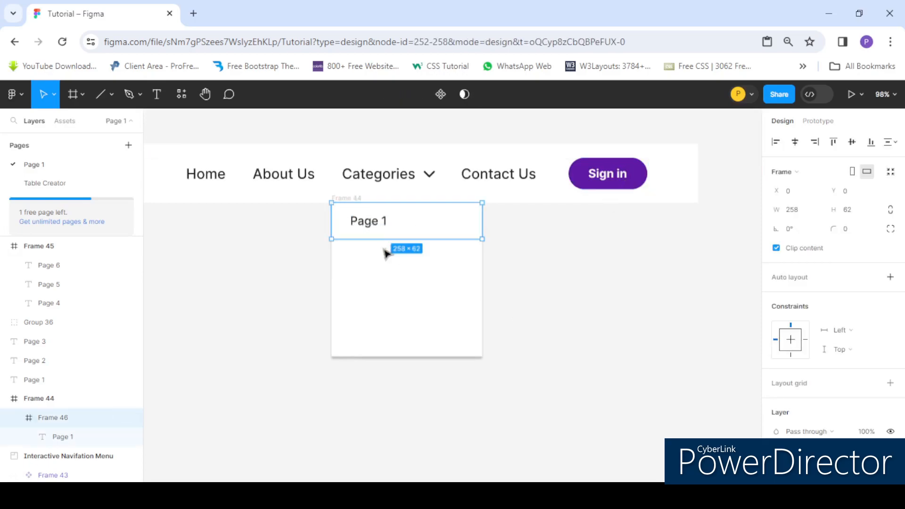
click(438, 266)
click(437, 233)
key(ctrl+d)
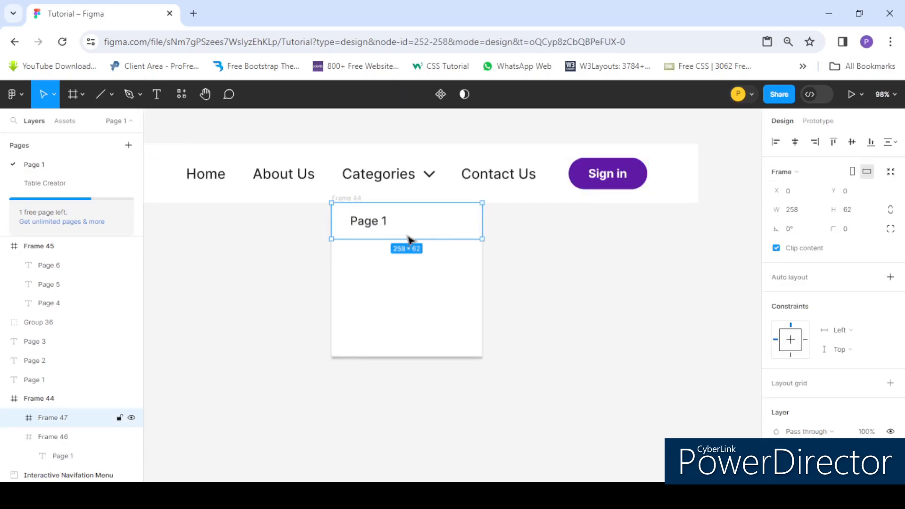
drag(413, 255, 427, 275)
scroll(424, 278, up, 3)
scroll(387, 257, down, 4)
scroll(393, 262, up, 4)
Change the text of the duplicated row to Page 2
double_click(396, 264)
double_click(396, 264)
scroll(395, 264, up, 5)
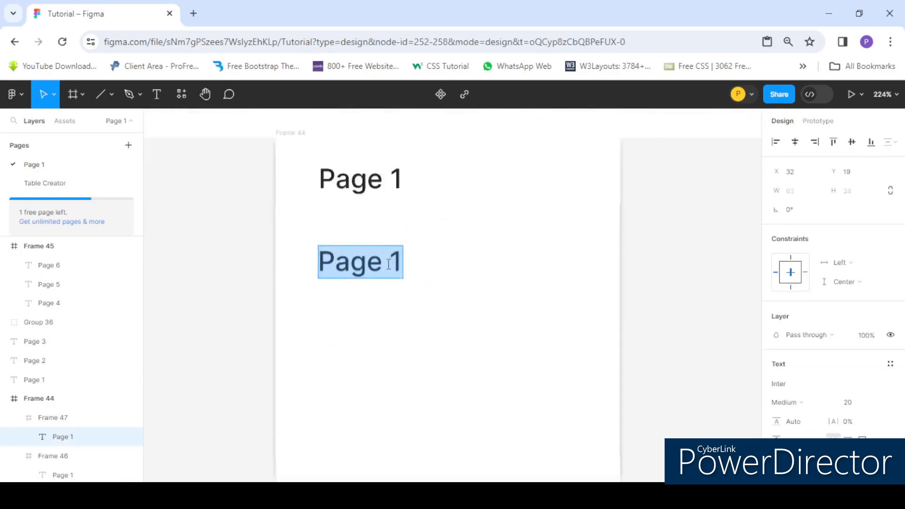
click(397, 264)
drag(396, 264, 405, 262)
text(2)
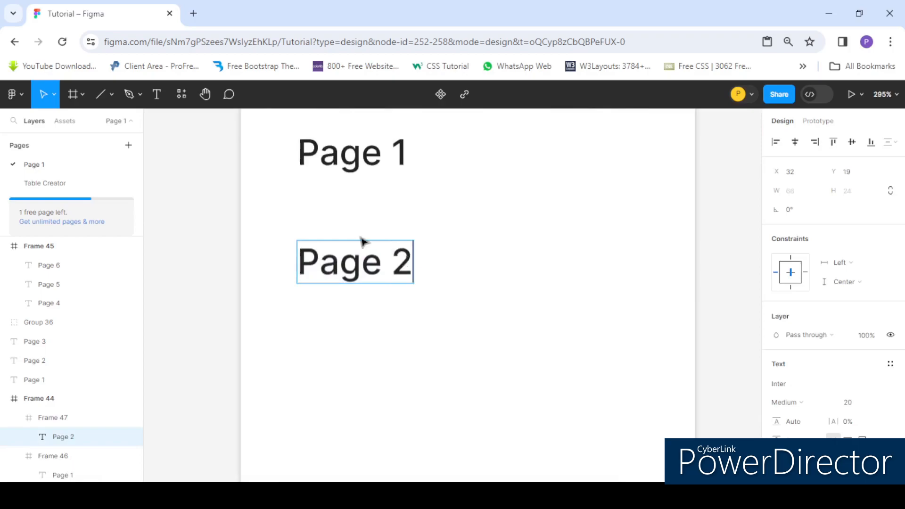
Duplicate the Page 2 row and place the copy directly below it as the third row
scroll(363, 239, down, 5)
click(546, 263)
scroll(402, 264, up, 2)
drag(370, 237, 390, 289)
Change the third row's text to Page 3
click(329, 288)
scroll(337, 278, up, 3)
double_click(367, 278)
click(366, 277)
text(3)
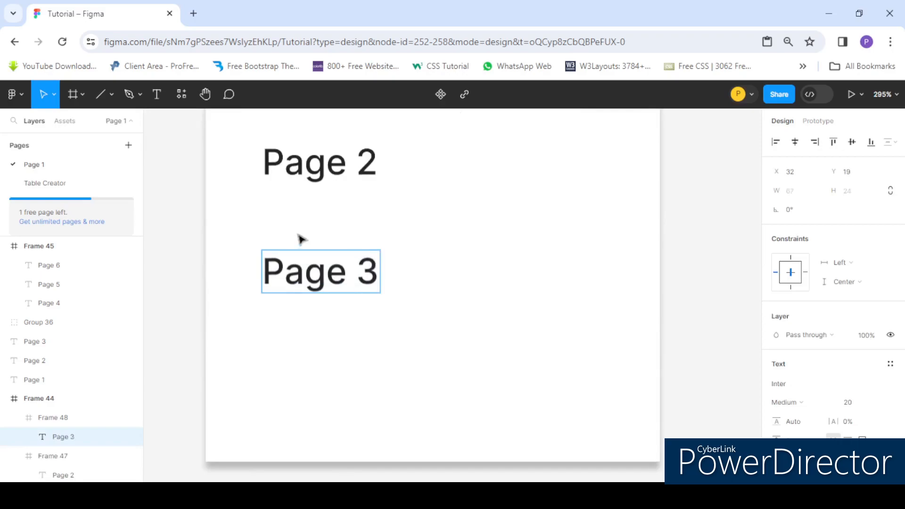
Shorten Frame 44 from its lower edge to 258 × 201 so that it ends just below the Page 3 row
scroll(300, 239, down, 7)
click(402, 242)
scroll(298, 240, up, 3)
click(348, 247)
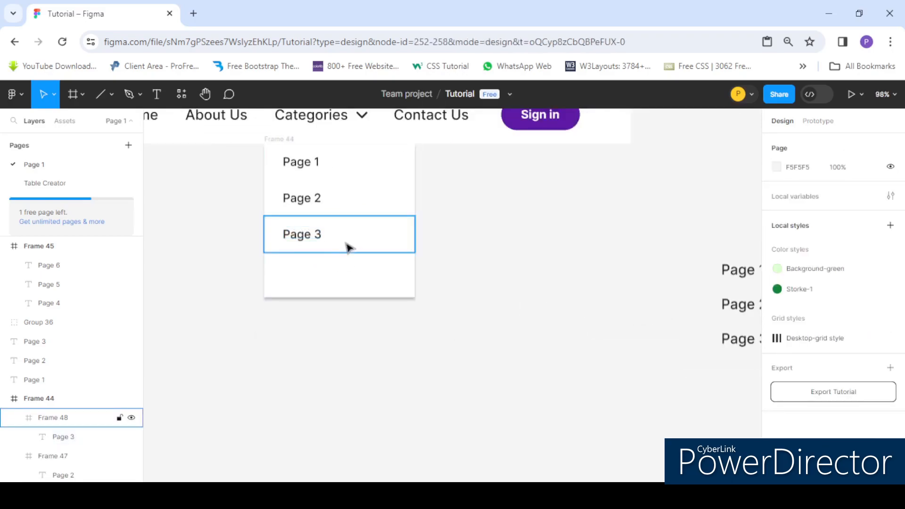
key(Escape)
drag(322, 299, 335, 262)
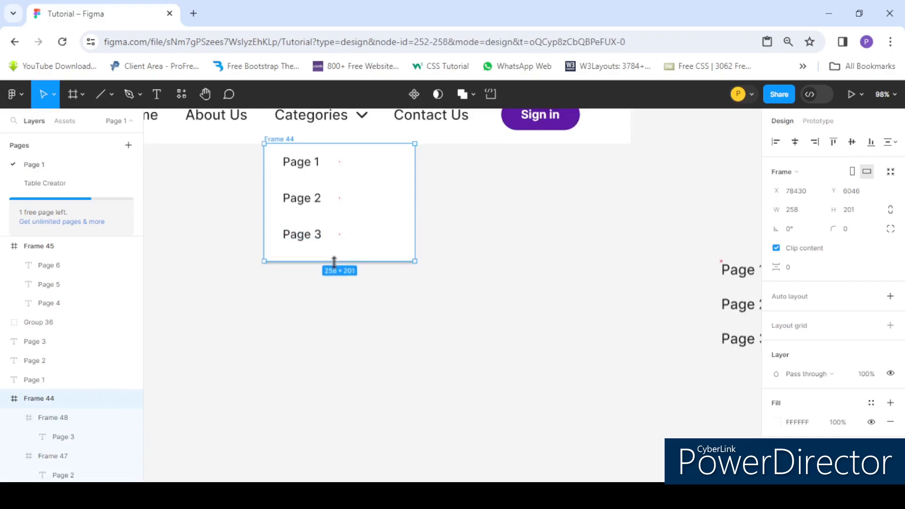
scroll(359, 262, down, 2)
click(438, 258)
scroll(349, 200, up, 2)
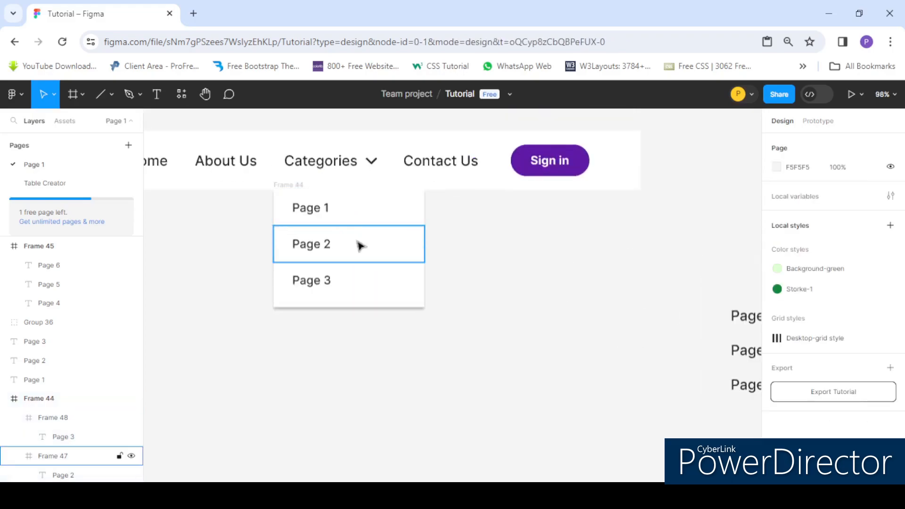
Copy the arrow icon beside the loose Page 3 text into Frame 44, placing it just after the Page 3 row's text
scroll(571, 317, down, 2)
click(696, 355)
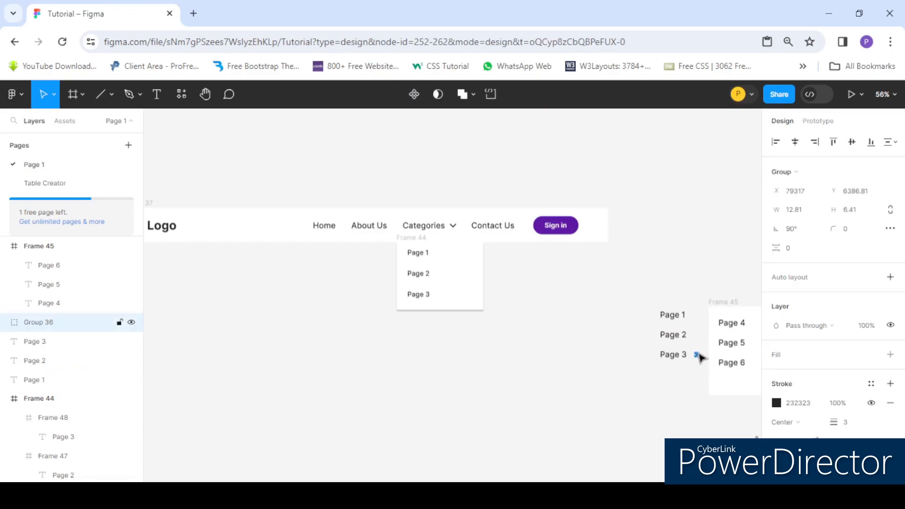
mouse_move(701, 358)
mouse_down()
mouse_move(503, 319)
mouse_move(443, 286)
mouse_move(436, 293)
mouse_up()
scroll(443, 299, up, 5)
scroll(439, 300, up, 5)
scroll(426, 288, down, 2)
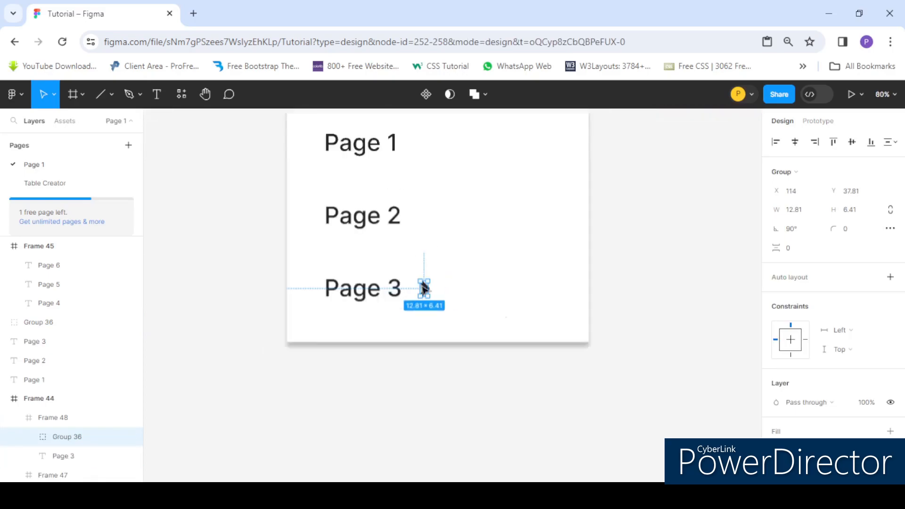
Reduce the stroke weight of the arrow icon in Frame 44's Page 3 row
scroll(839, 348, down, 5)
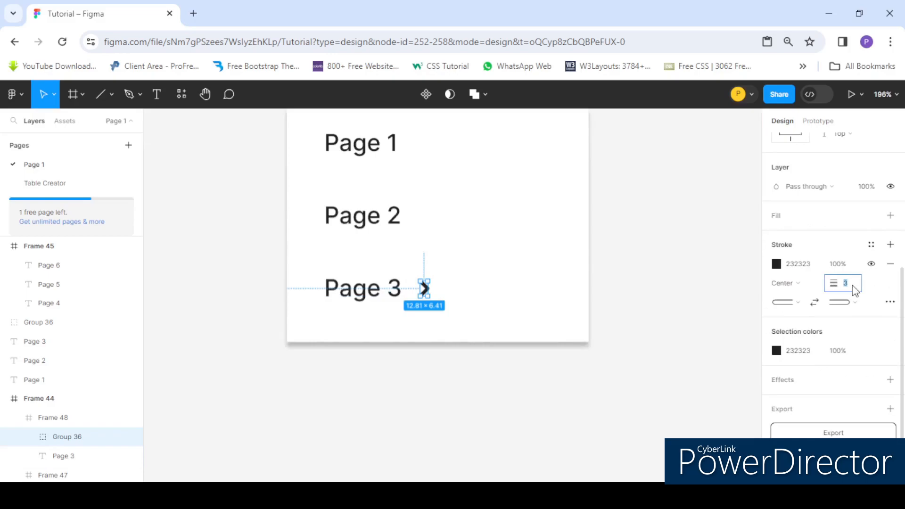
click(330, 175)
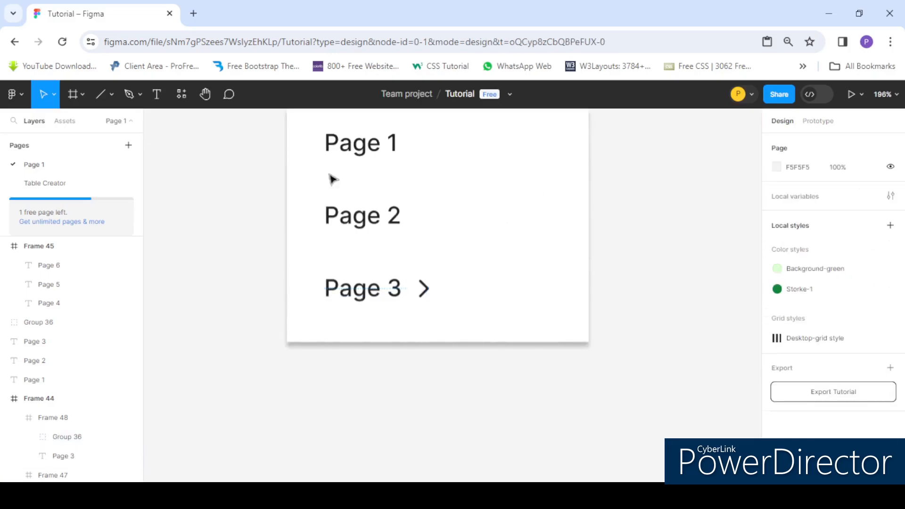
scroll(334, 175, down, 4)
click(400, 238)
click(503, 255)
Duplicate Frame 44 and place the copy against its right edge beside the Page 3 row, at X 78688, Y 6176
scroll(320, 255, down, 4)
scroll(337, 259, up, 2)
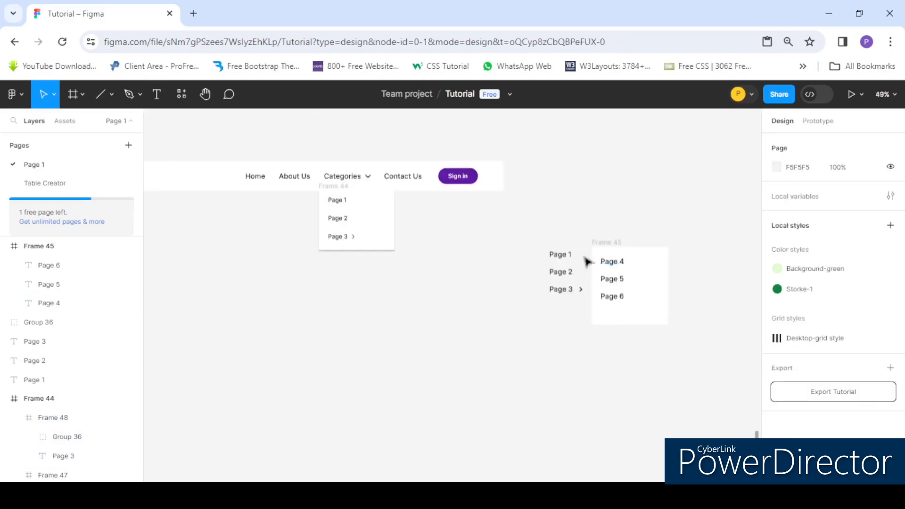
scroll(337, 231, up, 1)
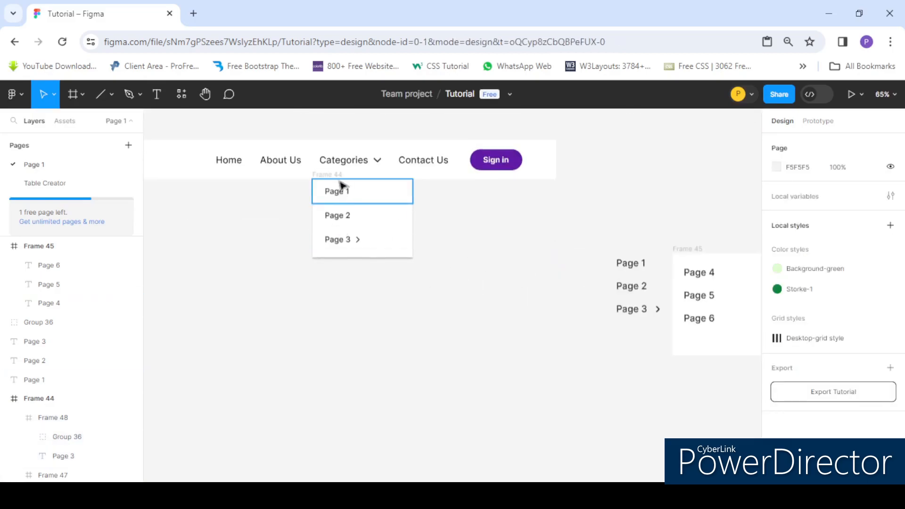
click(325, 175)
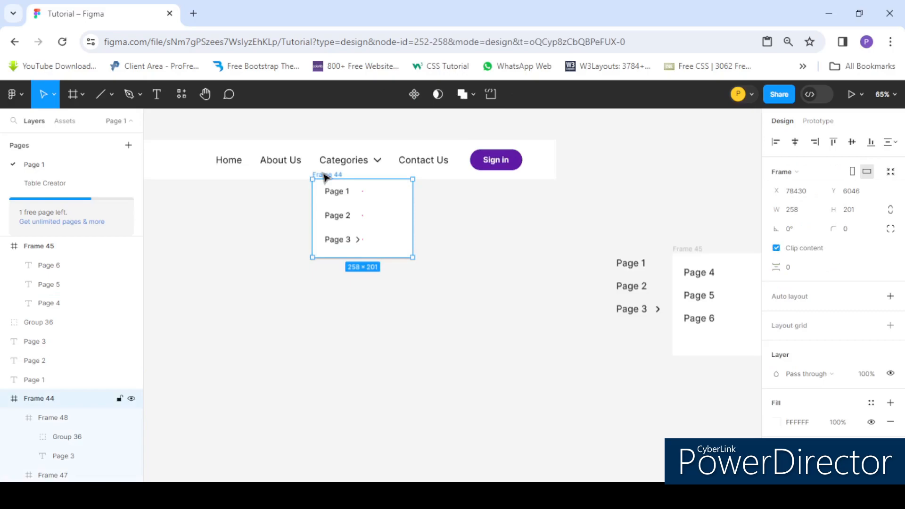
key(ctrl+d)
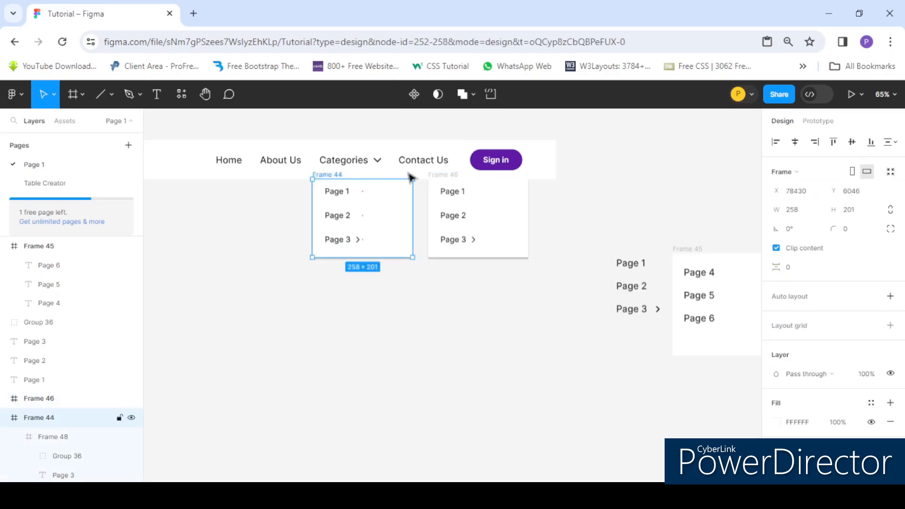
drag(442, 176, 430, 216)
scroll(423, 225, up, 5)
scroll(443, 238, down, 5)
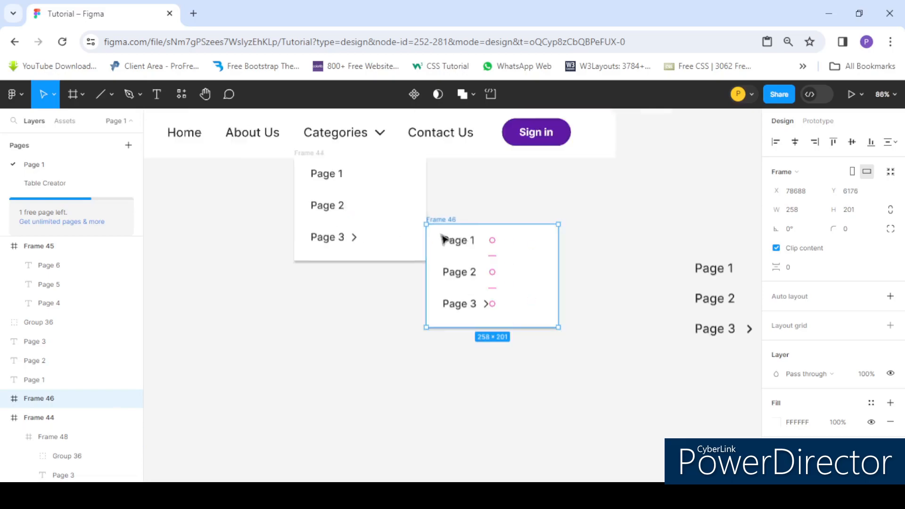
Change the three row texts in the duplicated dropdown frame to Page 4, Page 5 and Page 6
scroll(453, 245, up, 5)
double_click(456, 246)
scroll(455, 245, up, 3)
drag(484, 234, 473, 233)
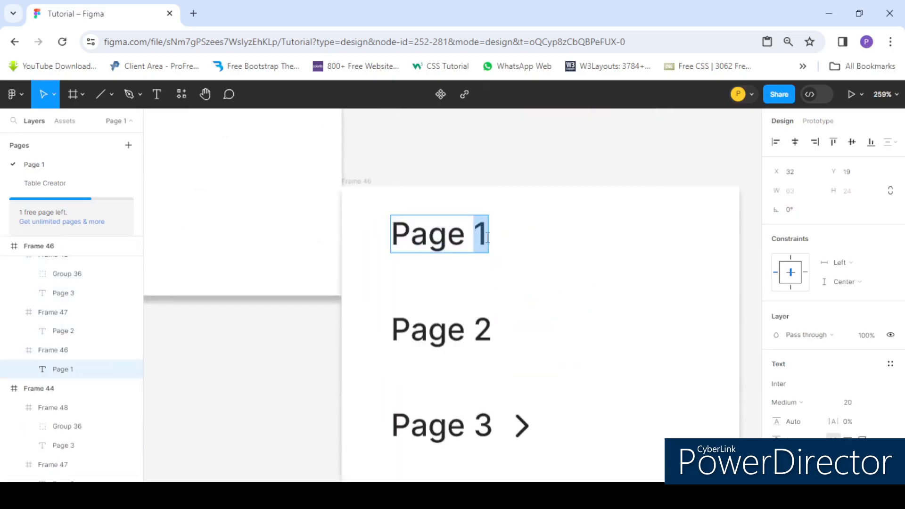
text(4)
double_click(485, 306)
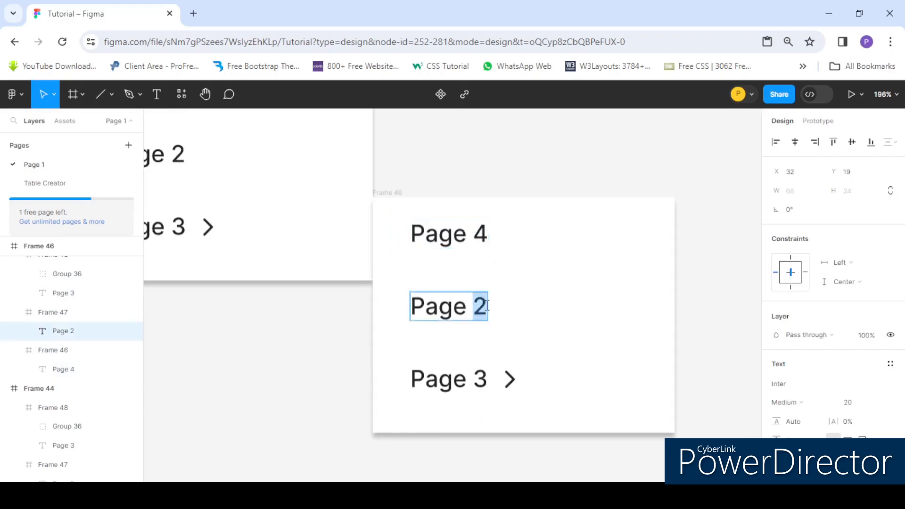
double_click(481, 378)
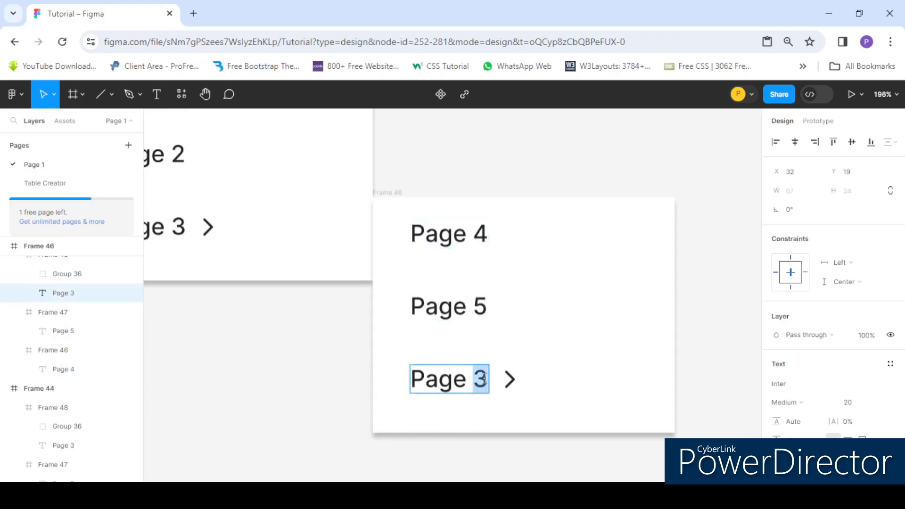
key(Escape)
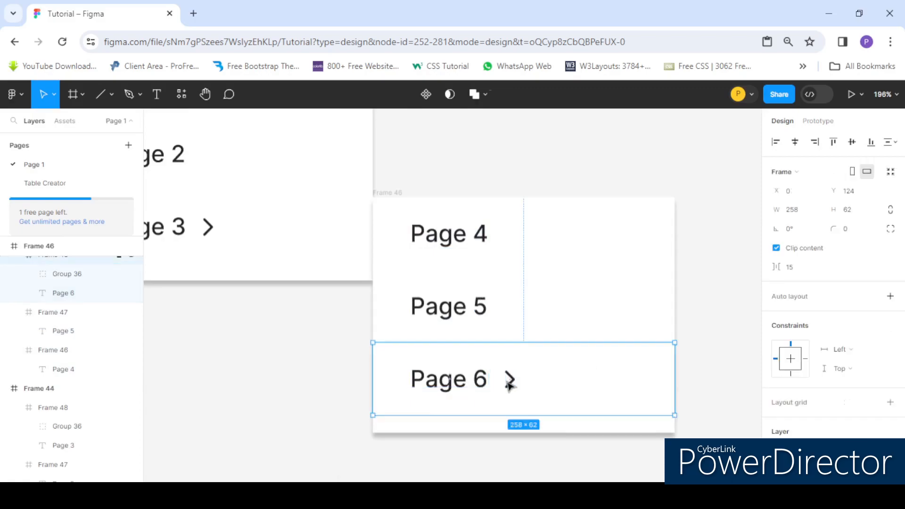
Delete the arrow icon beside Page 6, and the loose Page 1 to 3 texts with their arrow and Frame 45
click(511, 382)
key(Escape)
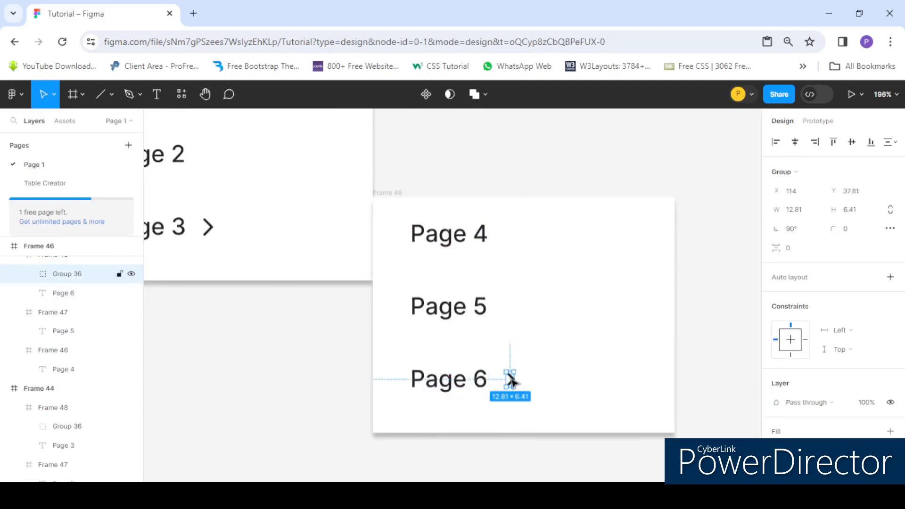
scroll(445, 359, down, 5)
scroll(470, 263, down, 4)
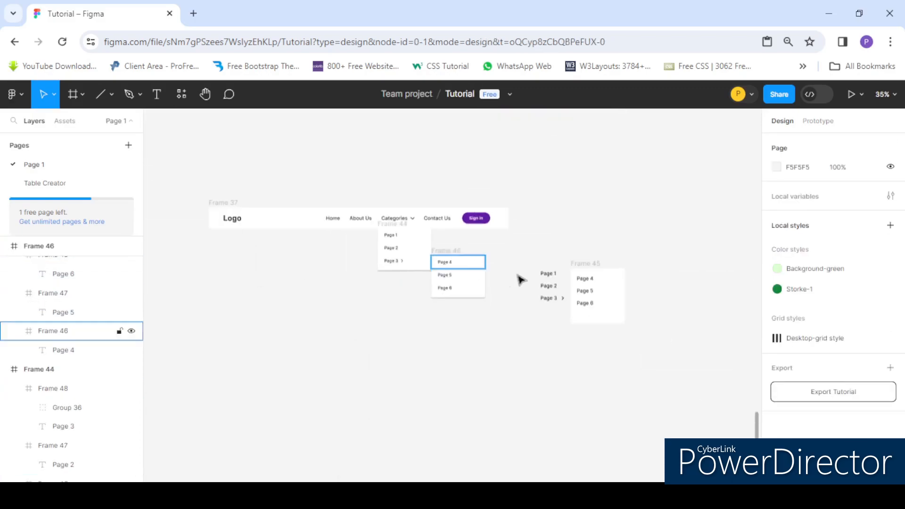
drag(526, 249, 651, 333)
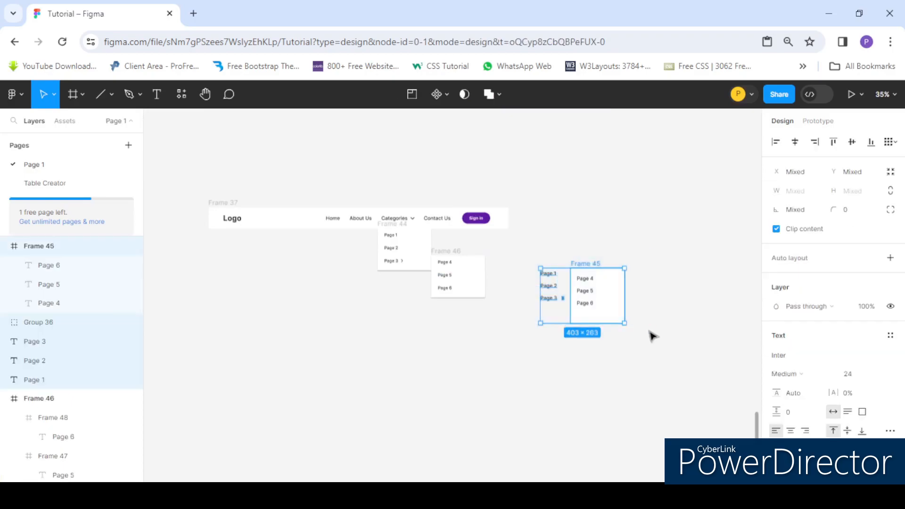
key(Delete)
Wrap the navigation bar, Frame 44 and the submenu frame together in one new frame using Frame selection
drag(193, 181, 575, 336)
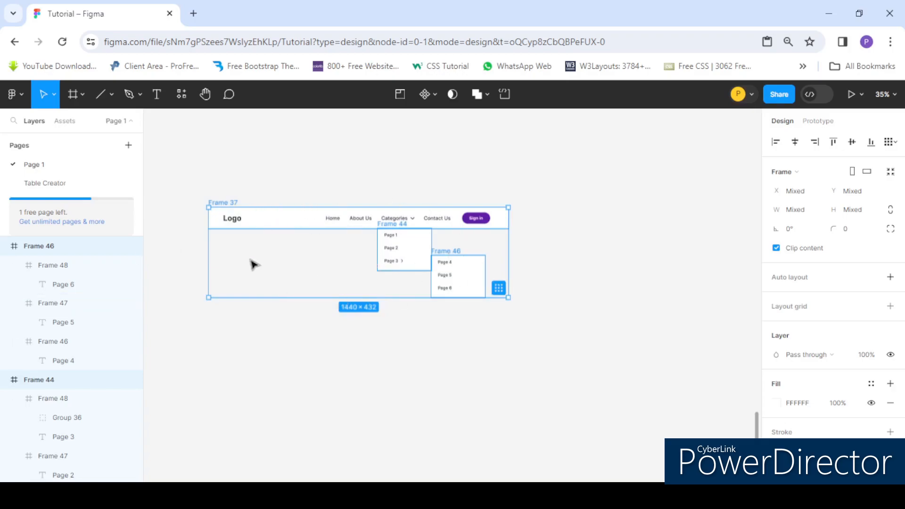
right_click(304, 222)
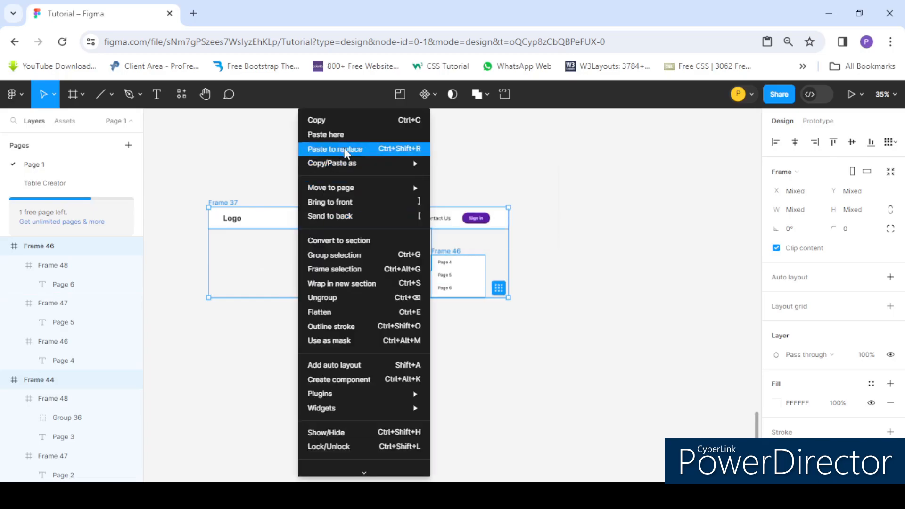
click(363, 270)
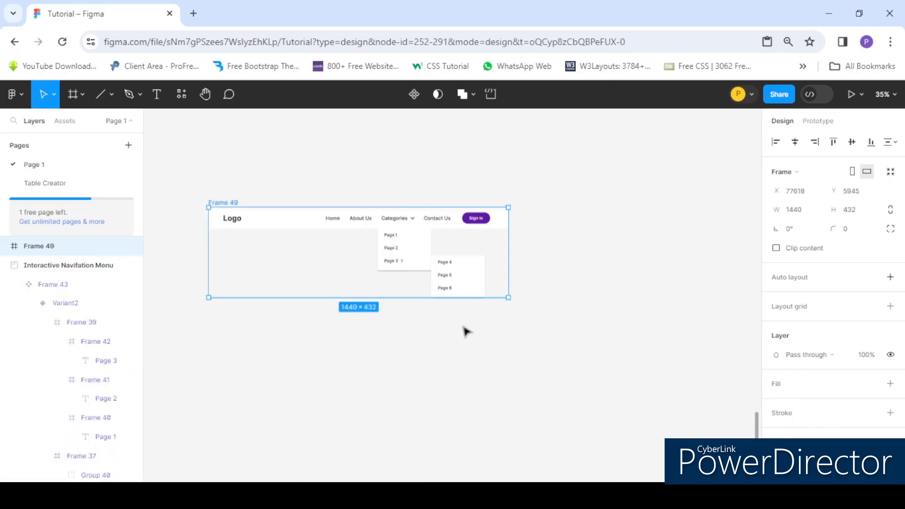
click(627, 267)
Turn Frame 49 into a component and add a second variant to it
scroll(424, 257, down, 2)
drag(236, 187, 261, 253)
drag(500, 332, 517, 330)
scroll(396, 258, up, 2)
scroll(404, 246, down, 2)
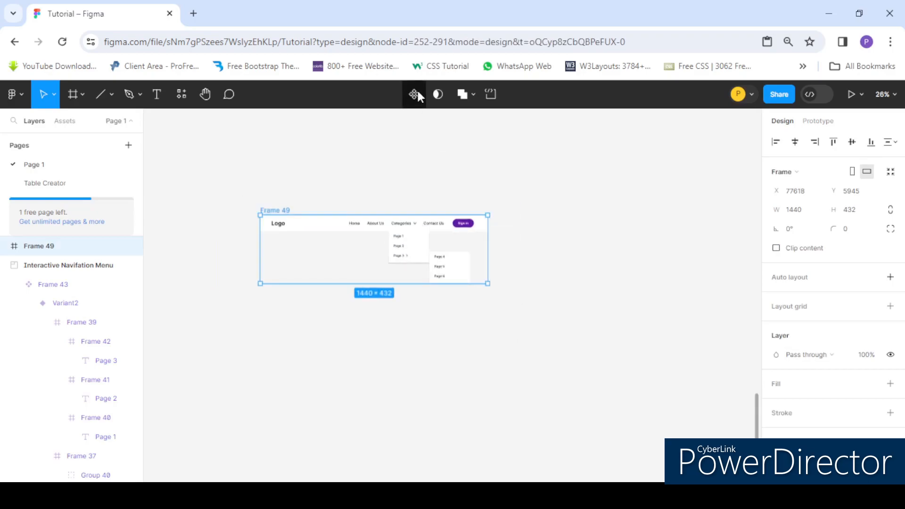
drag(253, 195, 527, 344)
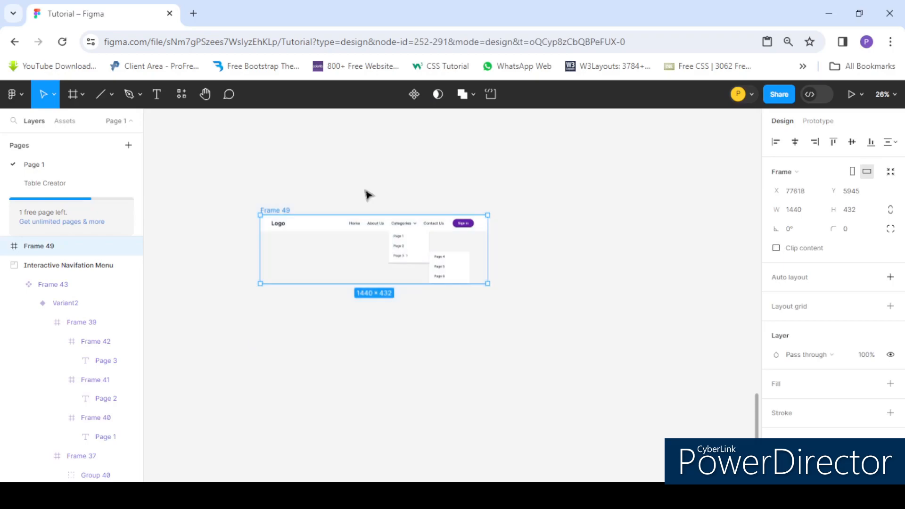
click(413, 93)
click(414, 94)
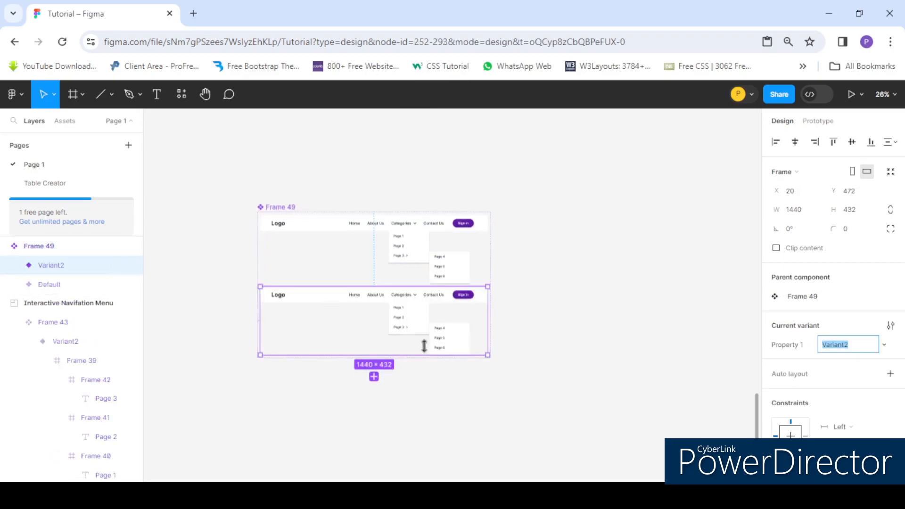
Examine the navigation bar and submenu frame inside the default variant of Frame 49
scroll(362, 233, up, 3)
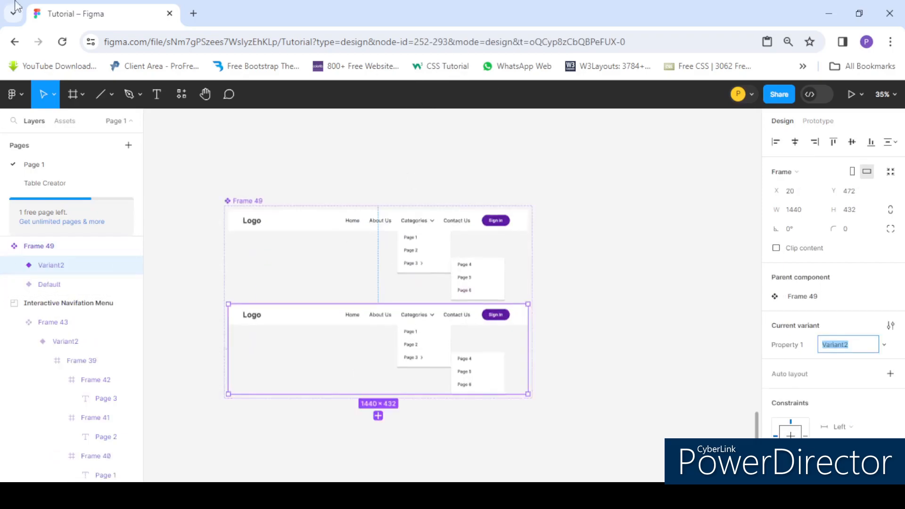
scroll(293, 217, down, 2)
scroll(282, 212, up, 2)
scroll(275, 210, down, 3)
scroll(276, 211, up, 3)
click(289, 143)
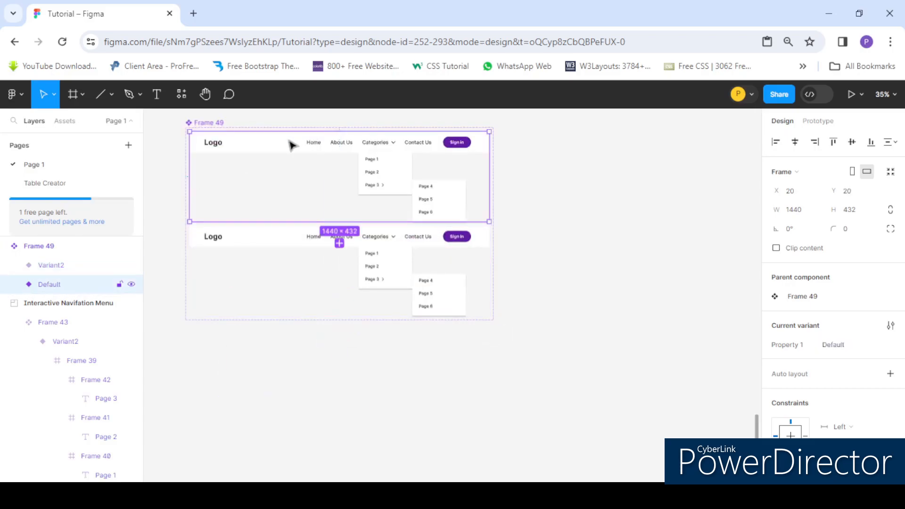
click(249, 138)
scroll(278, 128, up, 2)
scroll(360, 165, down, 2)
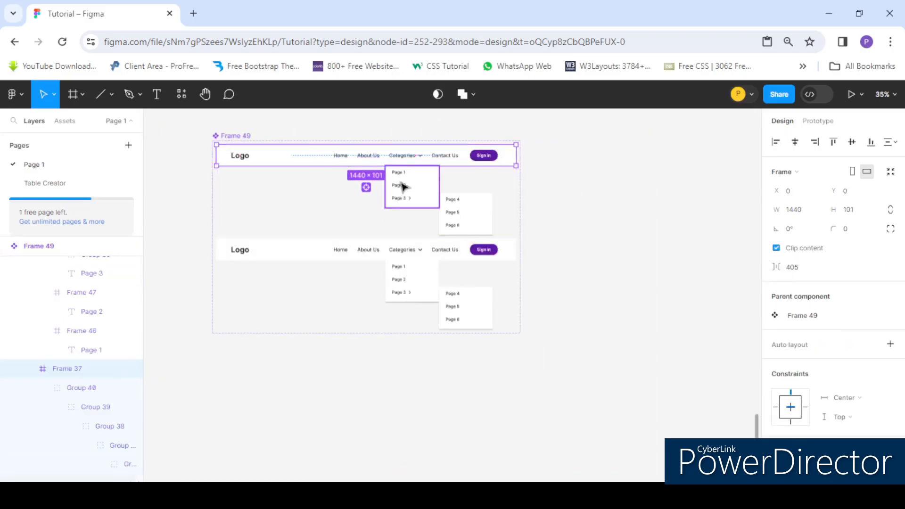
click(471, 221)
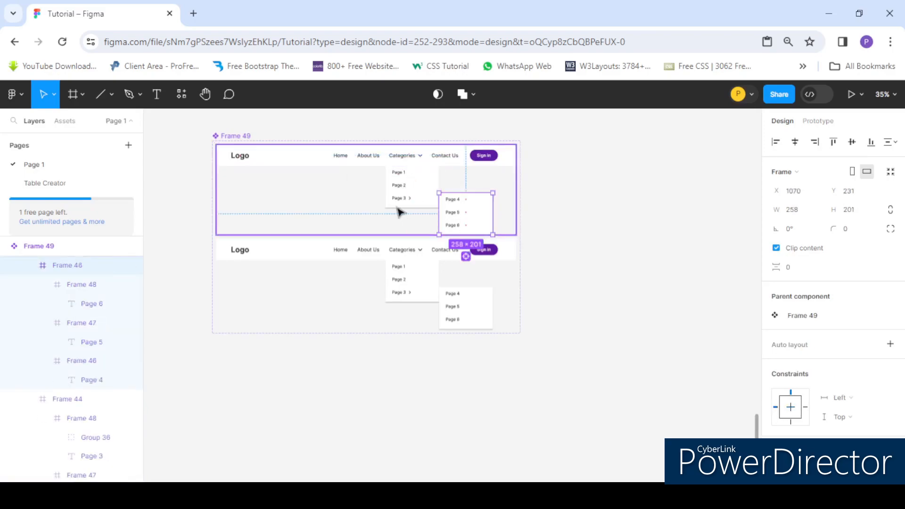
click(631, 216)
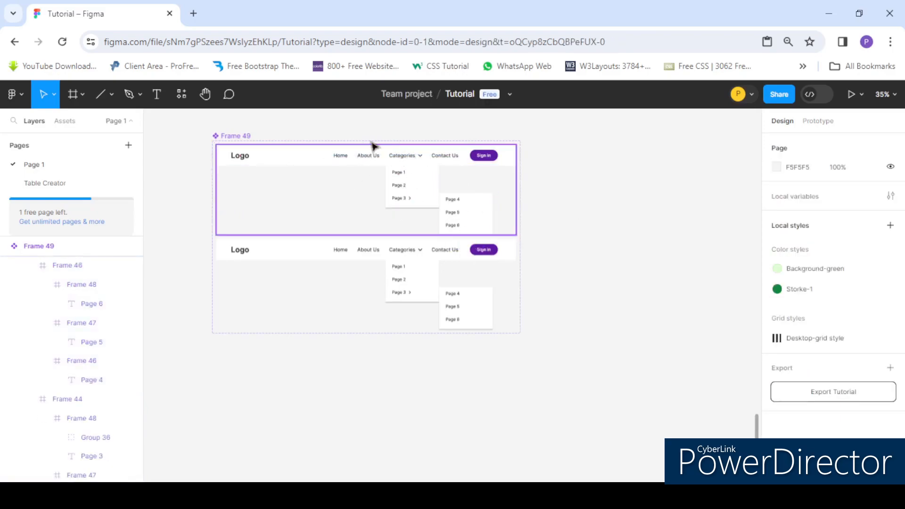
Hide the dropdown and submenu frames in the default variant by setting their 232323 and FFFFFF selection colors to 0% opacity
click(310, 164)
click(420, 191)
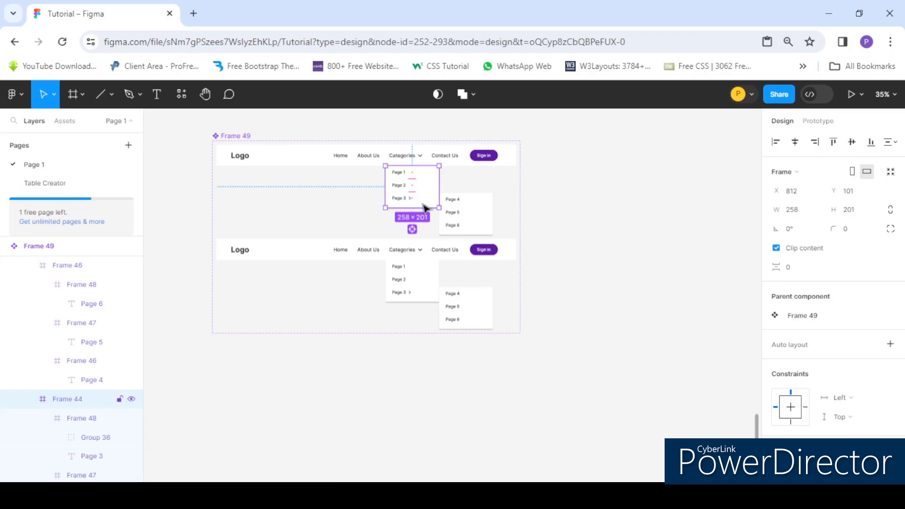
shift+click(469, 218)
scroll(904, 349, down, 5)
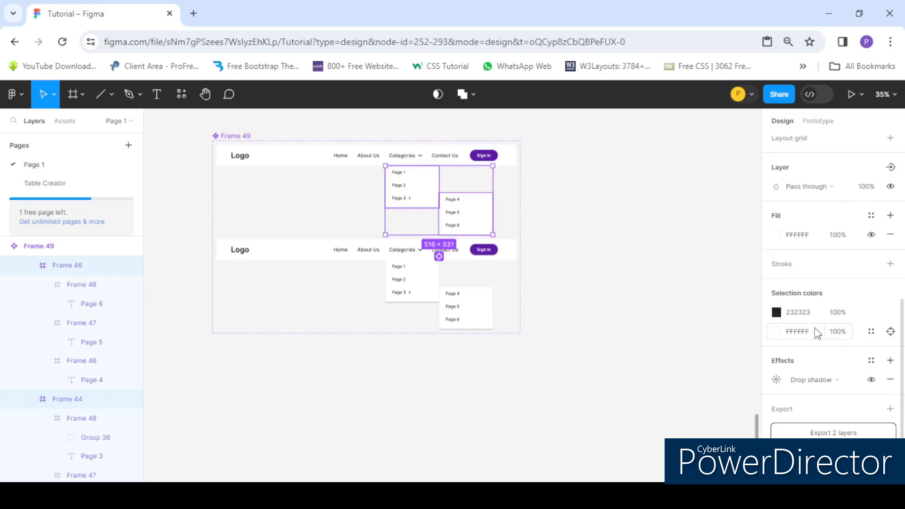
click(776, 312)
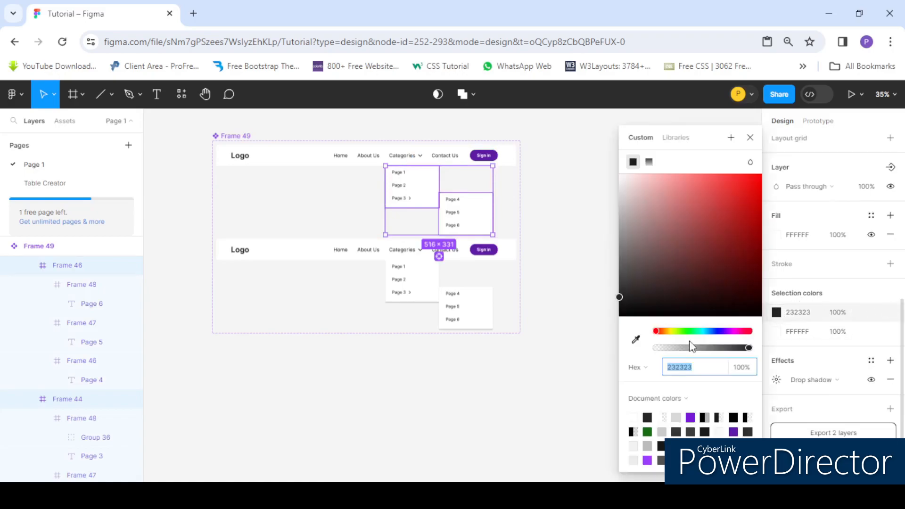
drag(688, 349, 580, 349)
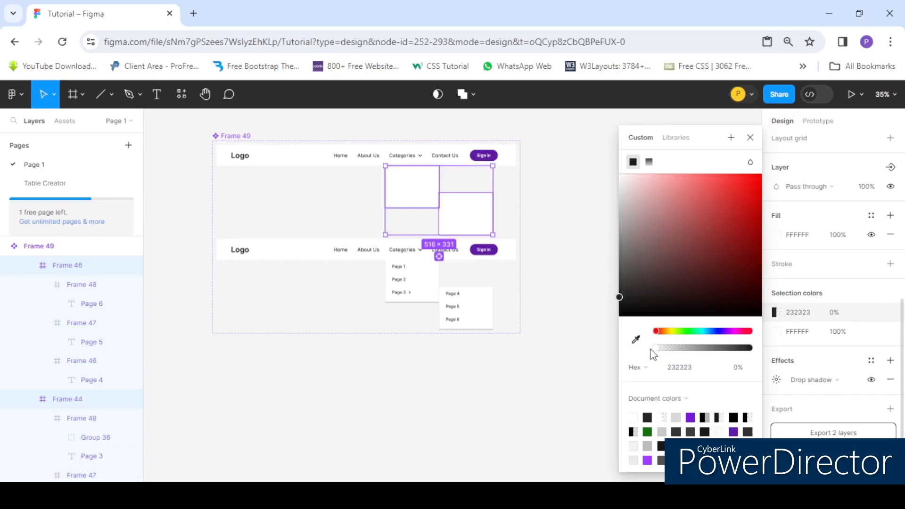
click(776, 332)
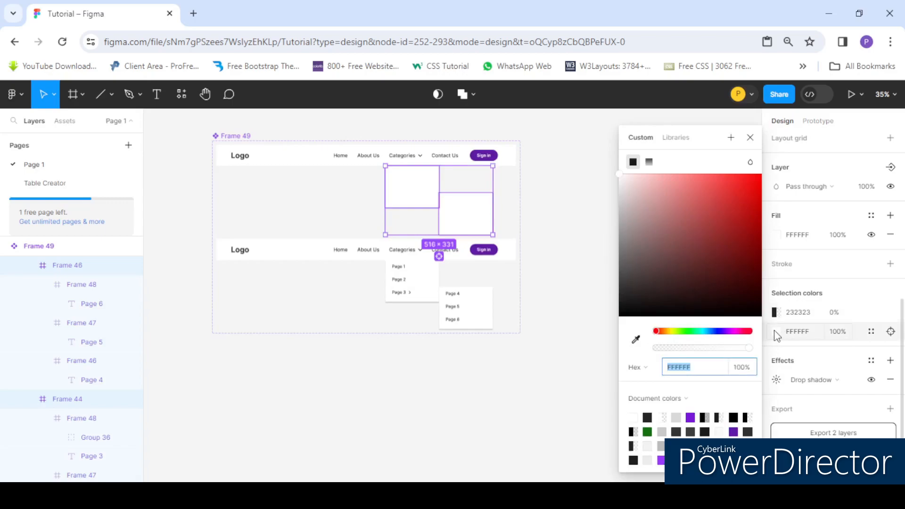
drag(739, 349, 640, 349)
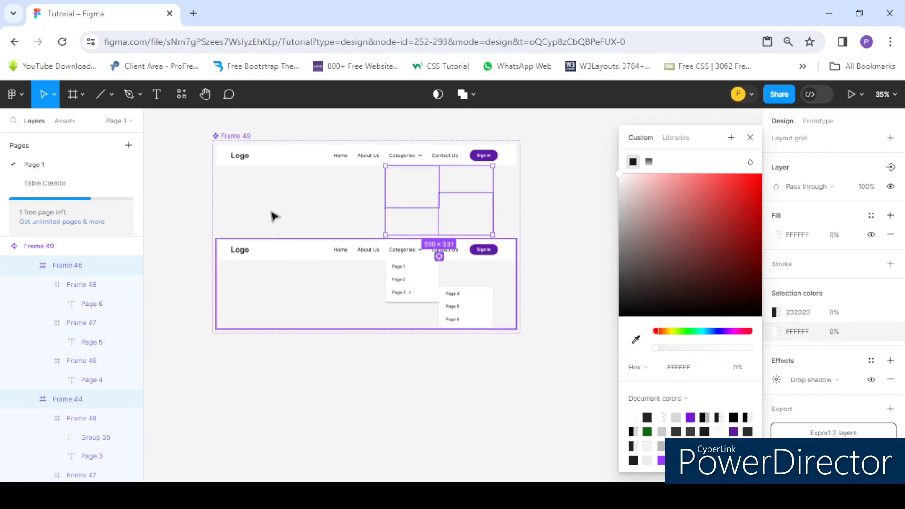
Shorten the default variant of Frame 49 to the navigation bar's height of 101
click(306, 157)
click(300, 176)
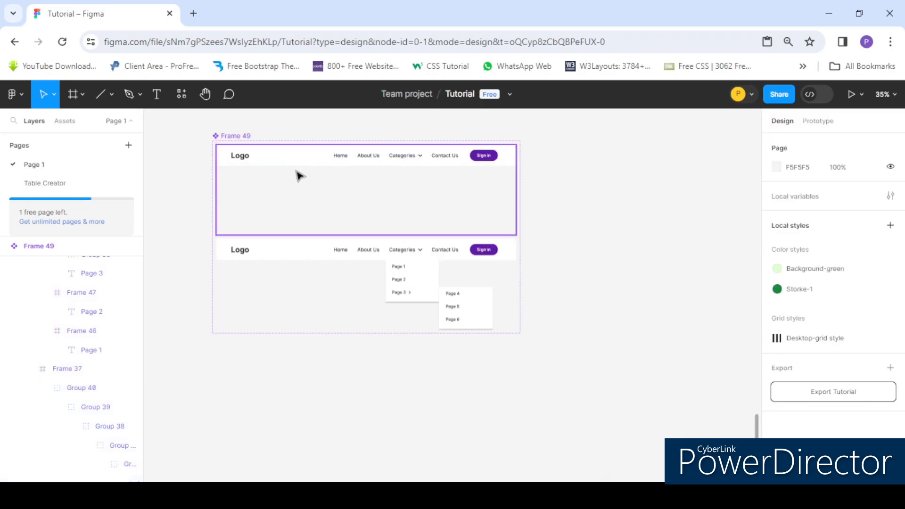
drag(335, 215, 339, 165)
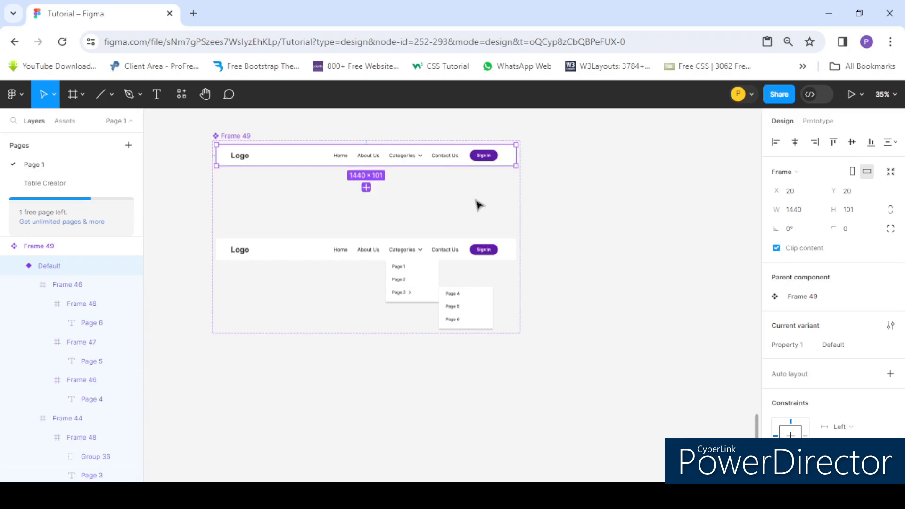
scroll(426, 183, down, 2)
click(591, 213)
Add a third variant to Frame 49, based on the second variant
scroll(357, 231, up, 1)
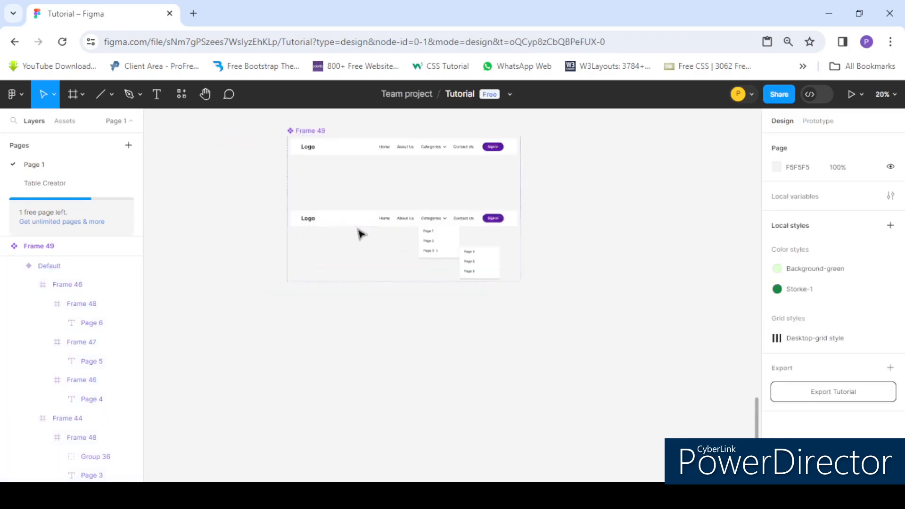
click(447, 243)
click(404, 300)
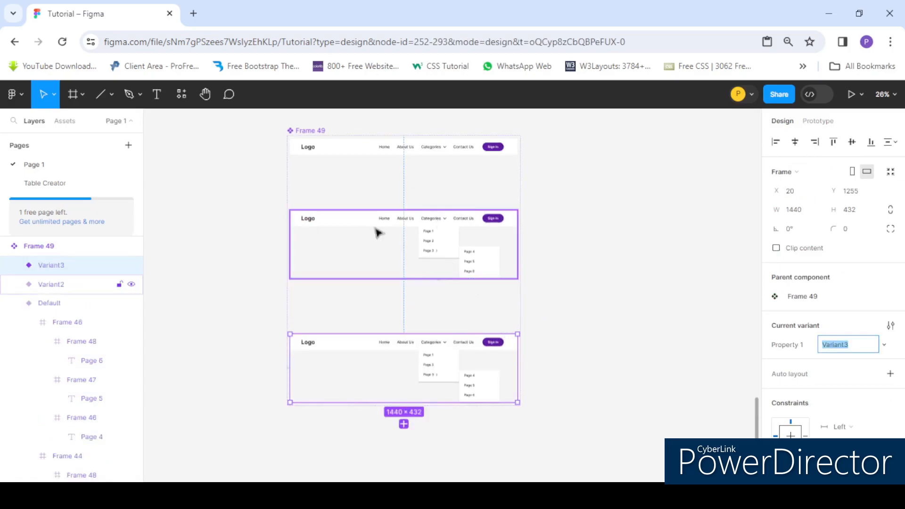
Hide the Page 4 to 6 submenu in Variant2 by setting its FFFFFF and 232323 selection colors to 0% opacity
scroll(419, 181, down, 2)
scroll(423, 212, up, 2)
scroll(433, 213, up, 1)
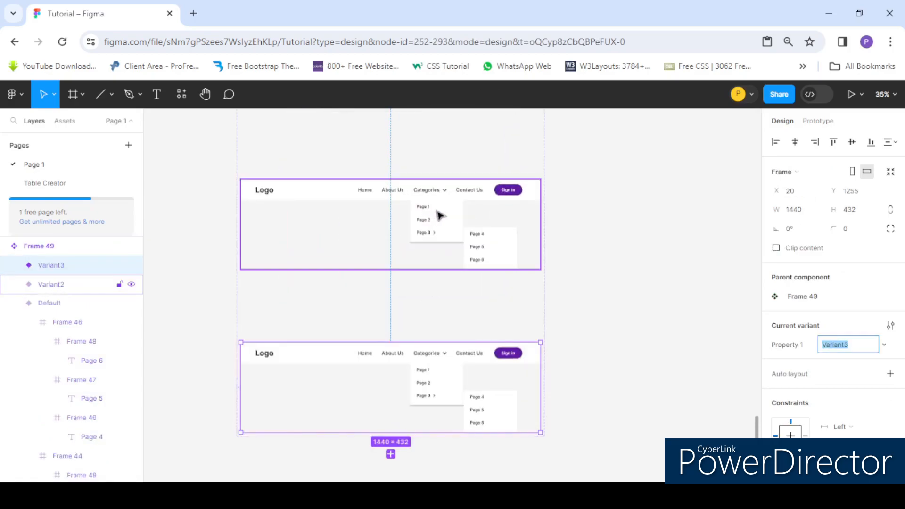
scroll(477, 236, down, 1)
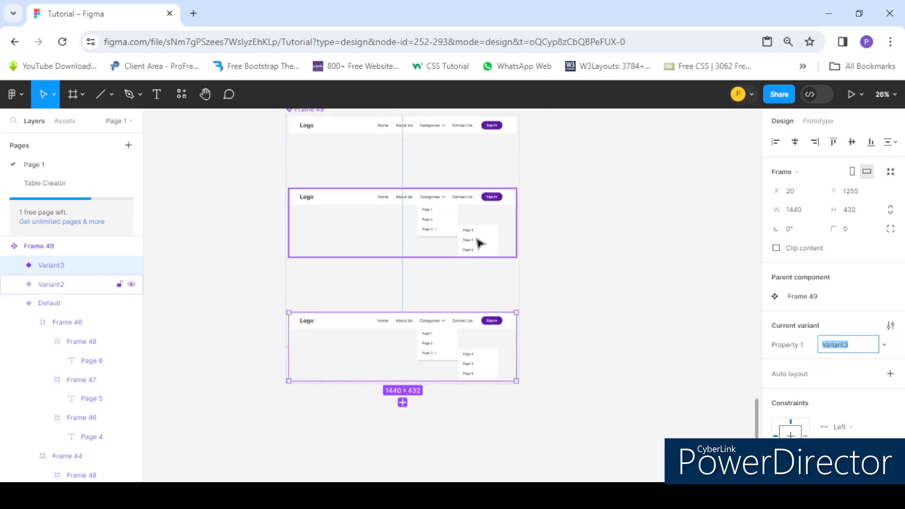
scroll(472, 205, up, 3)
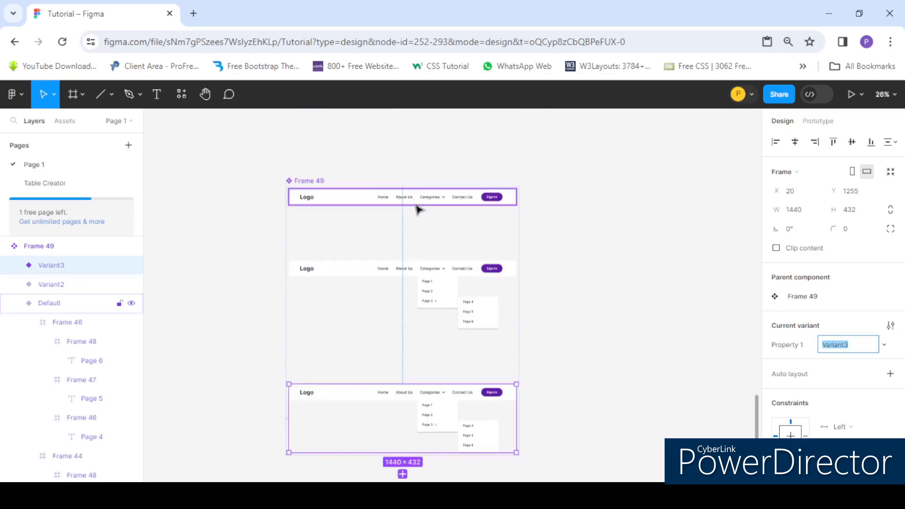
scroll(436, 221, down, 3)
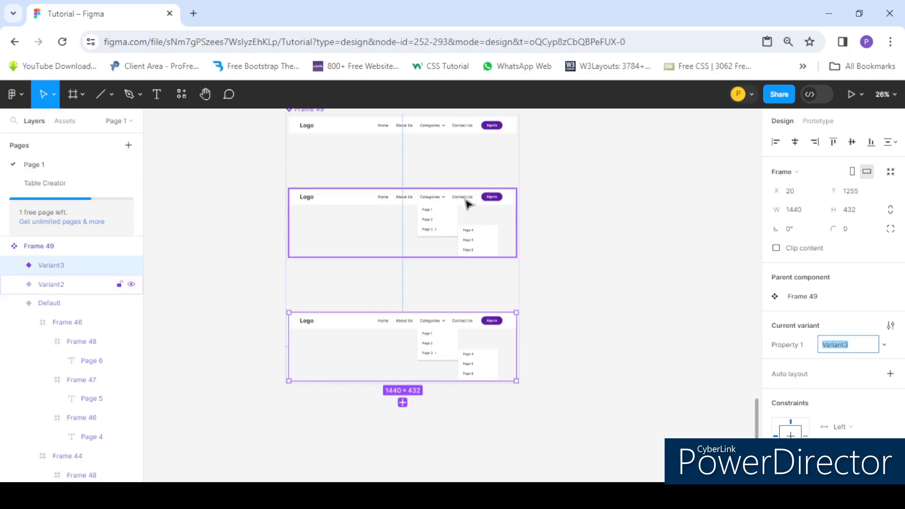
double_click(476, 246)
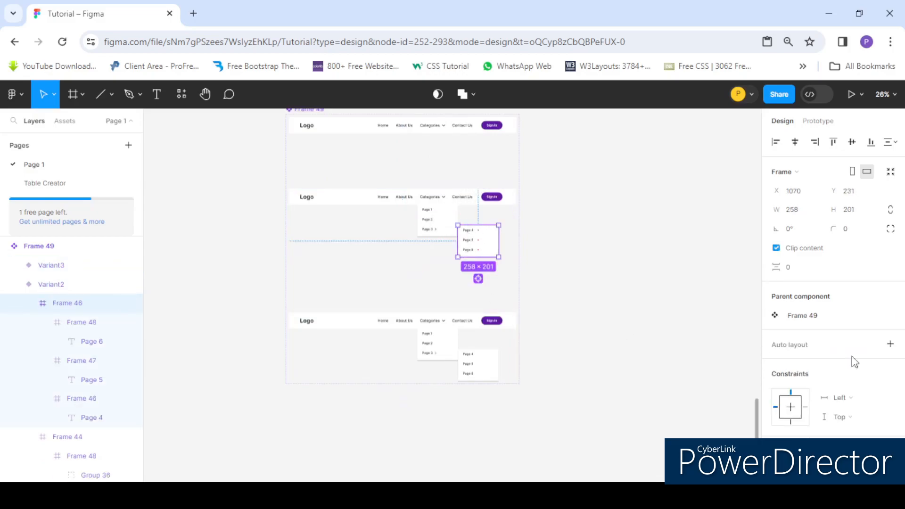
scroll(851, 365, down, 3)
scroll(783, 384, down, 4)
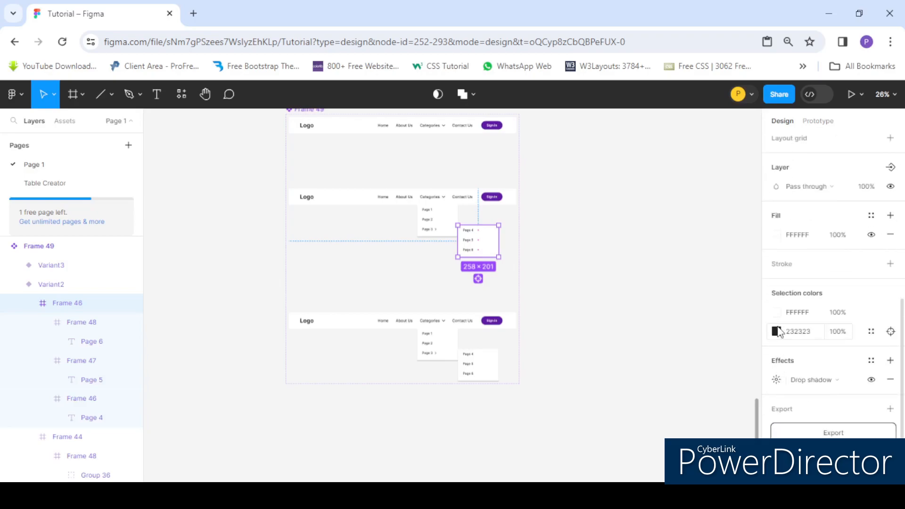
scroll(478, 238, up, 2)
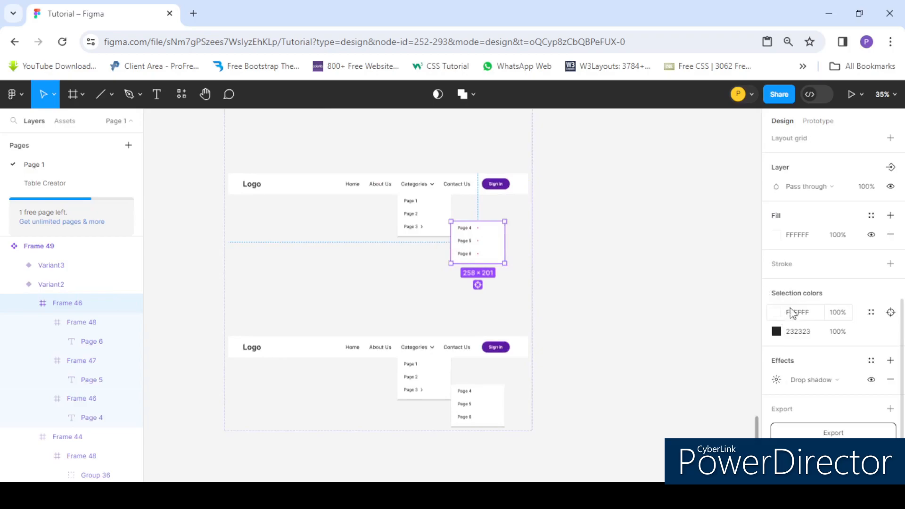
click(775, 313)
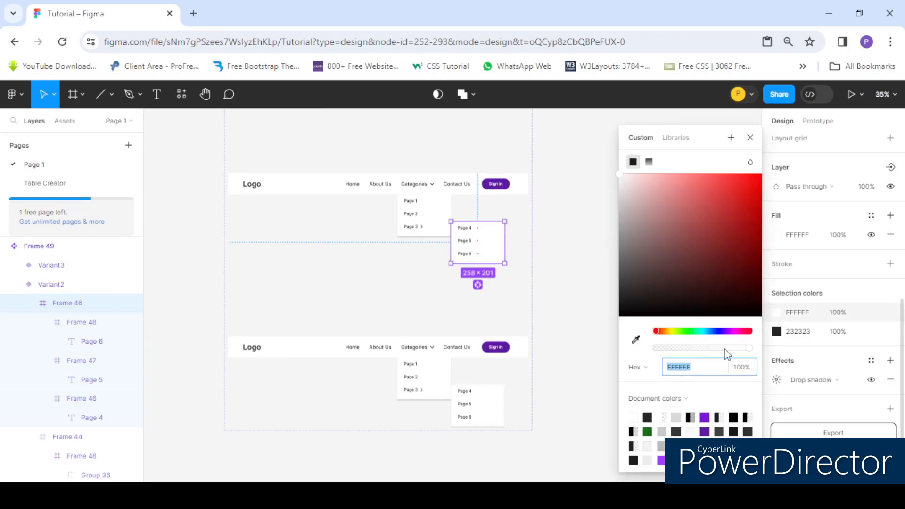
drag(726, 351, 653, 349)
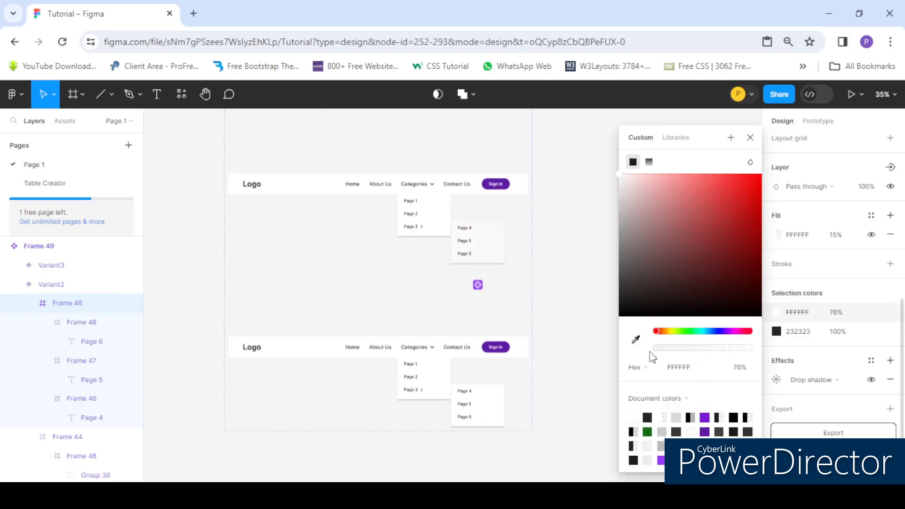
click(776, 333)
drag(716, 350, 501, 323)
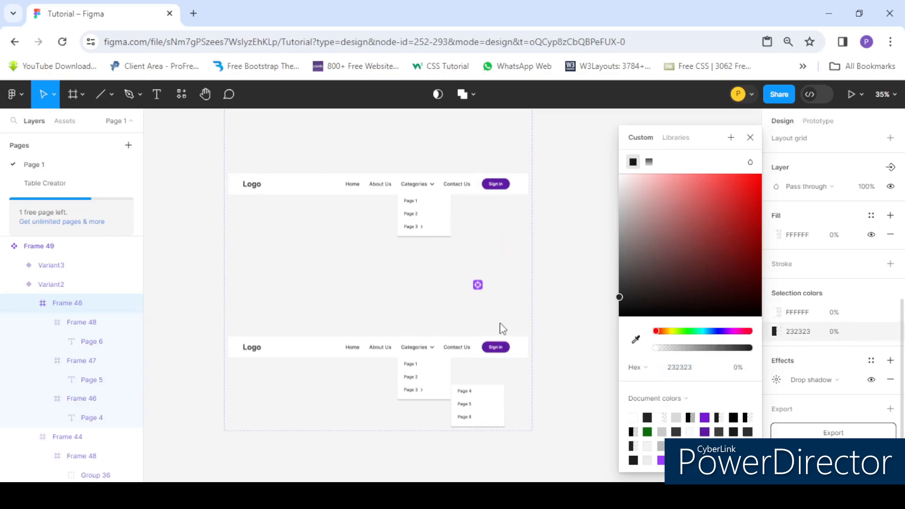
scroll(462, 187, down, 4)
click(521, 205)
Shorten Variant2 to a height of 321, just below the Page 1 to 3 dropdown, and enable content clipping
scroll(424, 219, up, 3)
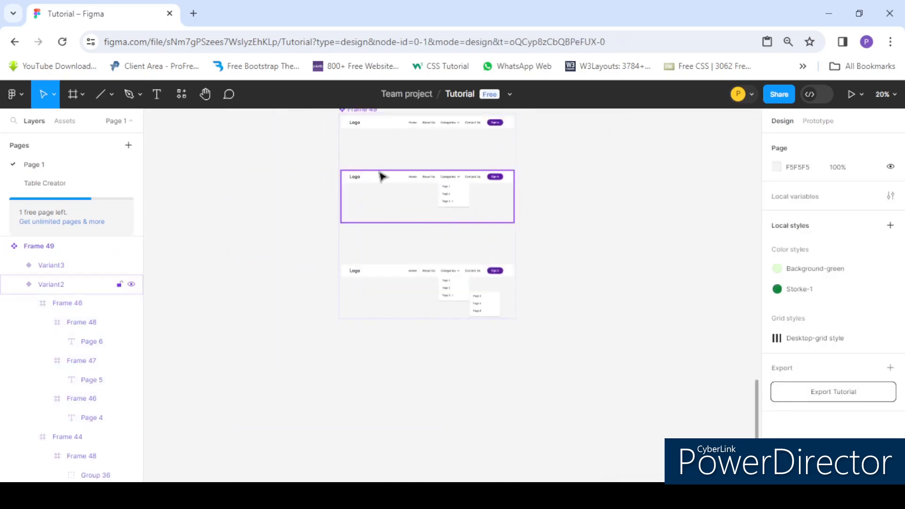
click(400, 187)
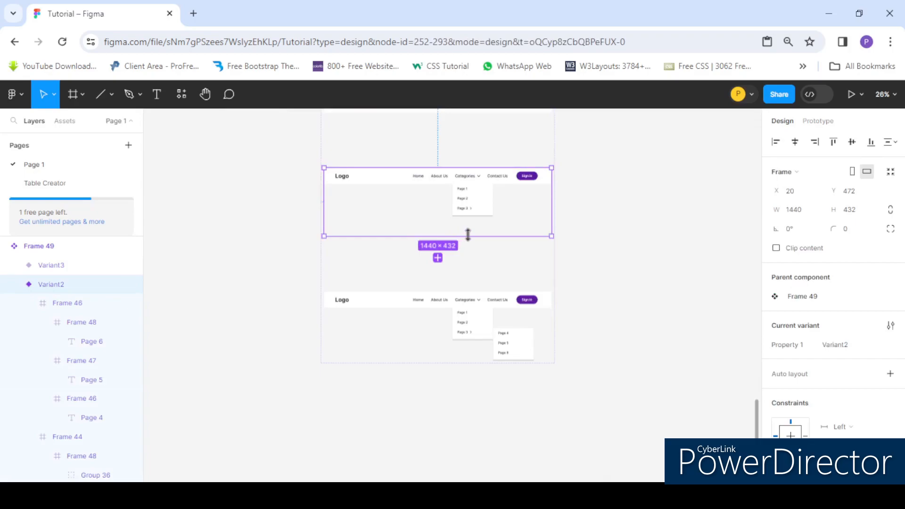
drag(471, 235, 475, 216)
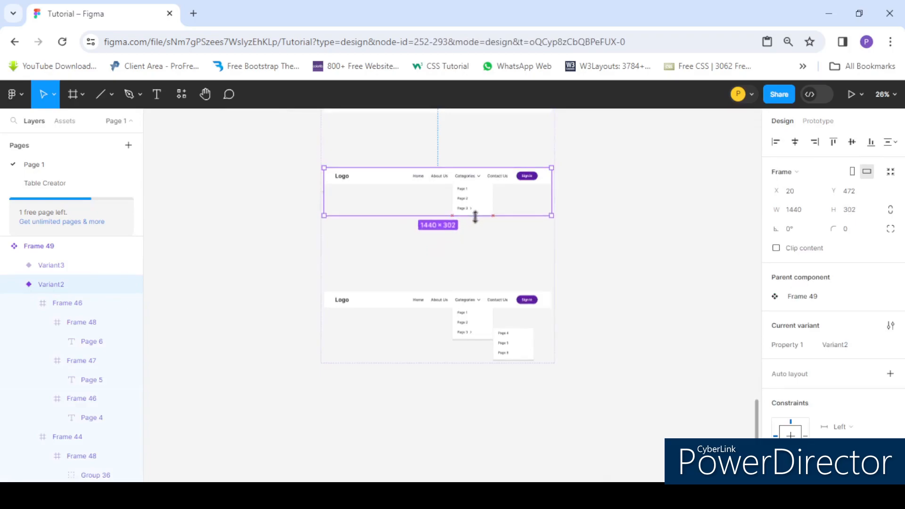
scroll(477, 213, up, 5)
drag(462, 245, 488, 264)
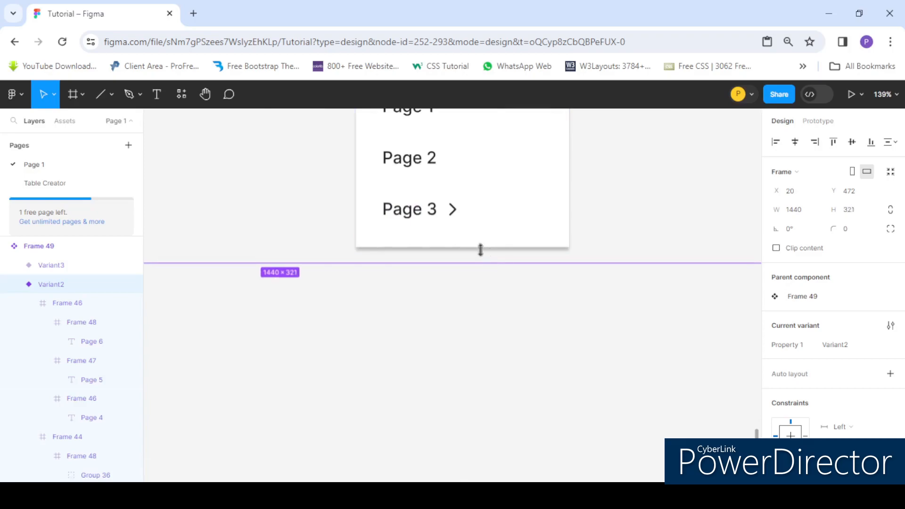
scroll(487, 258, down, 5)
scroll(464, 230, down, 2)
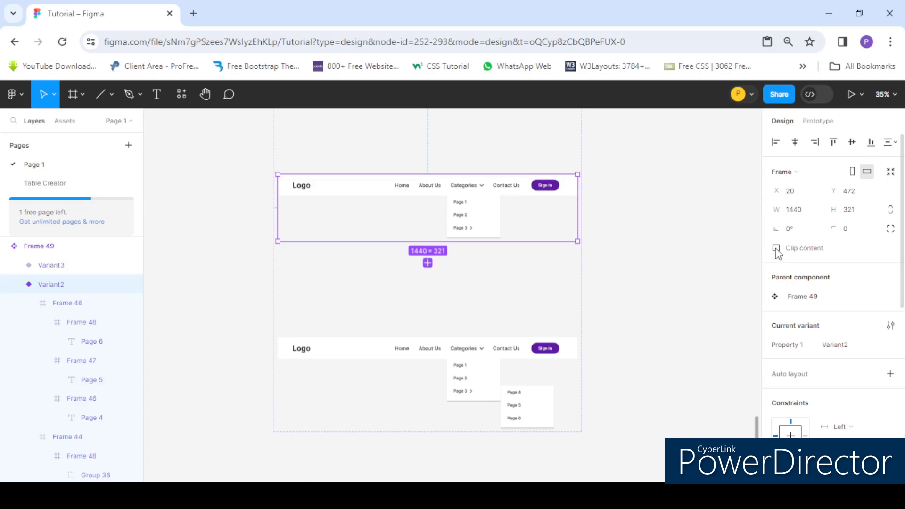
scroll(476, 214, down, 4)
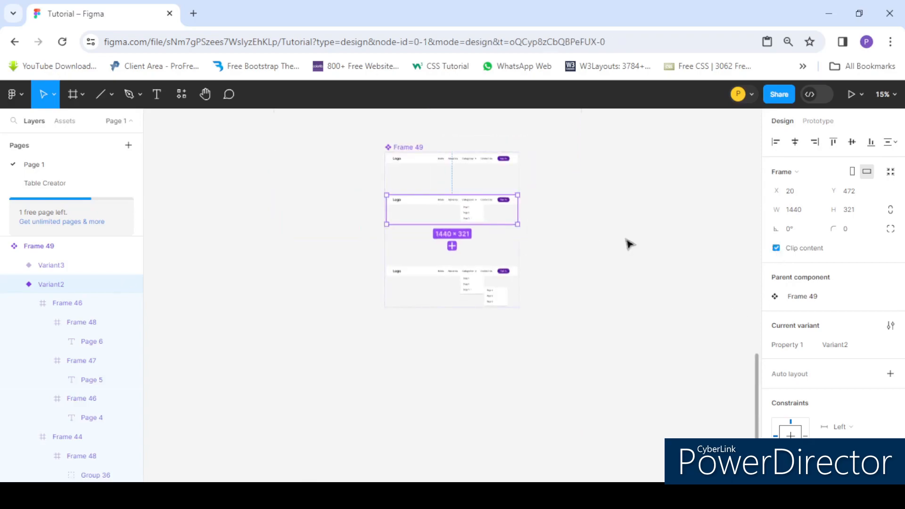
click(628, 242)
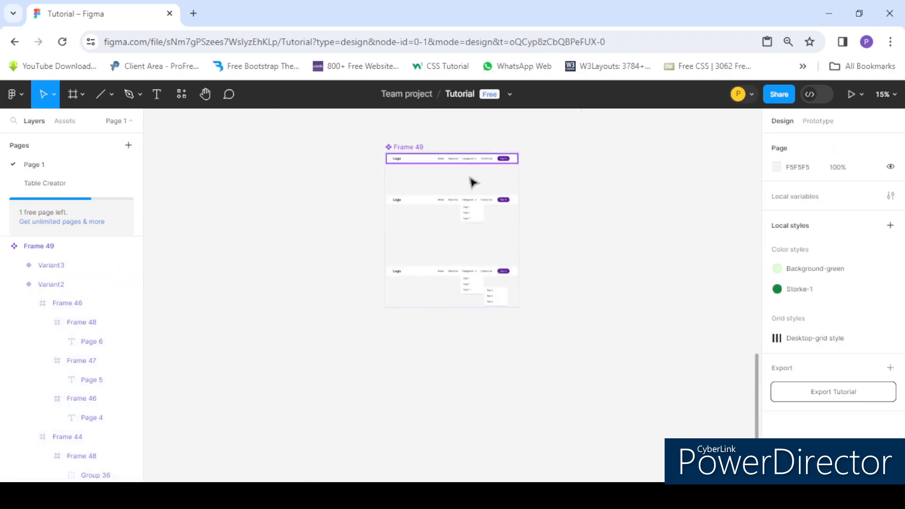
Examine the three variants of Frame 49, from the plain navigation bar to the nested Page 4 to 6 submenu
scroll(491, 170, up, 1)
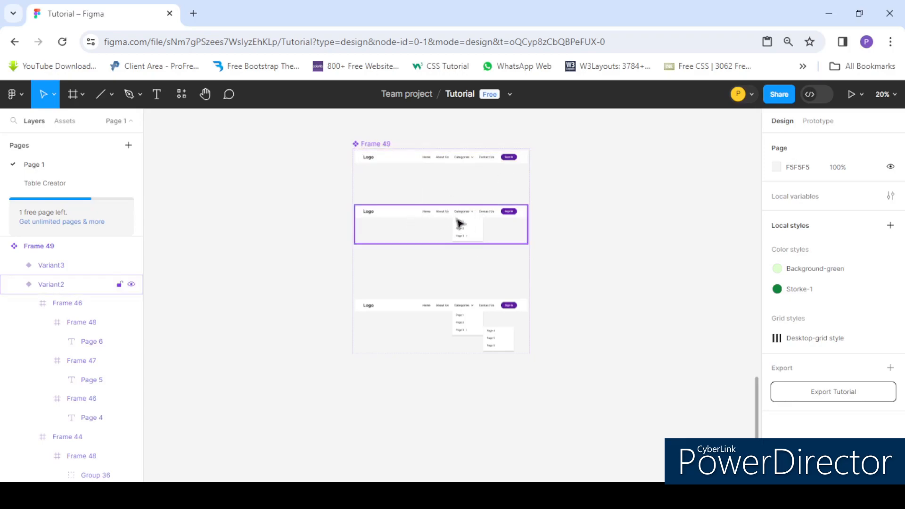
scroll(457, 221, up, 3)
scroll(435, 206, down, 1)
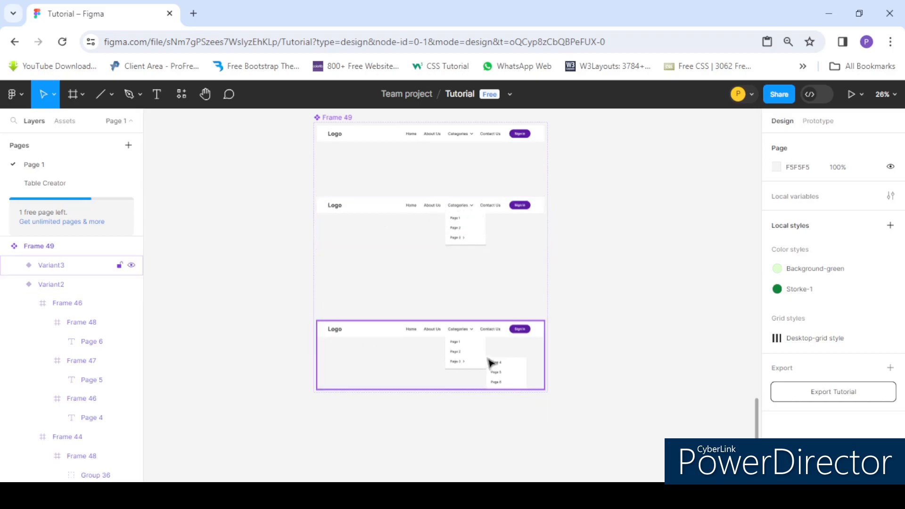
scroll(488, 358, down, 2)
scroll(471, 273, up, 2)
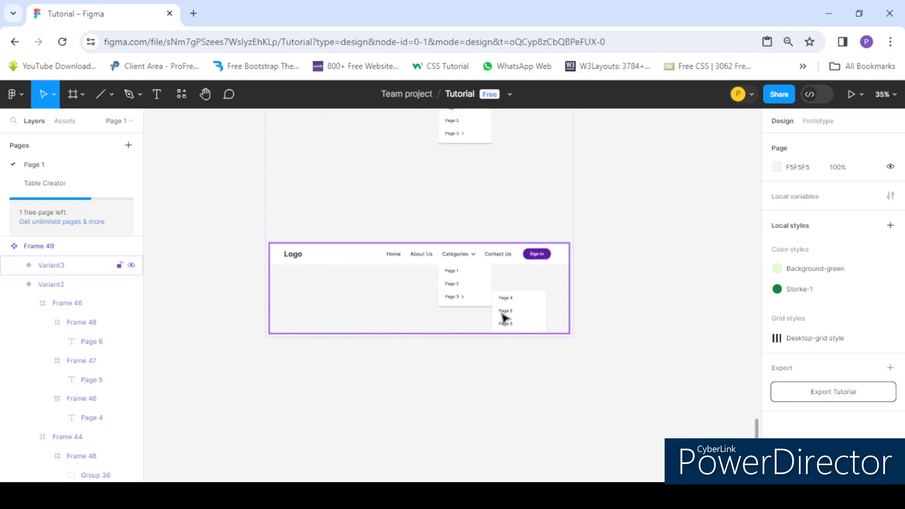
scroll(443, 179, up, 2)
scroll(471, 174, down, 2)
scroll(467, 176, up, 1)
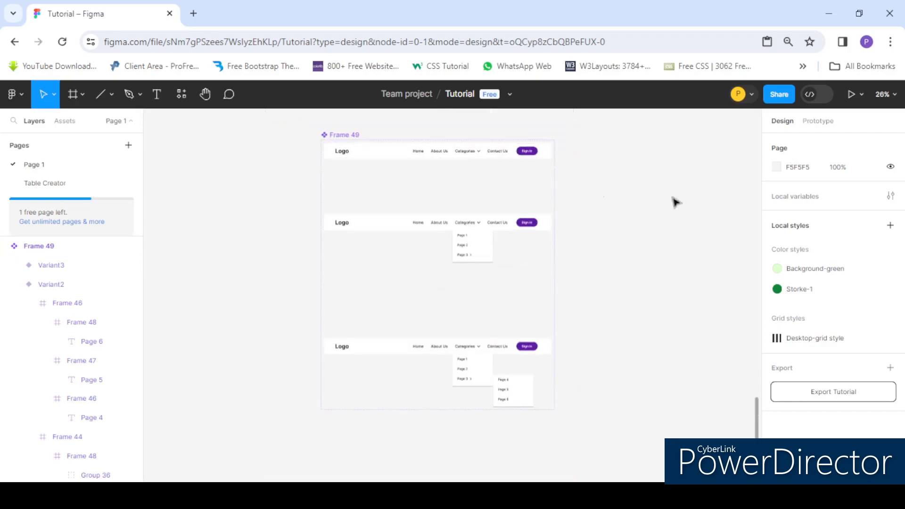
In the default variant, remove the Home item's prototype connection and link Categories to Variant2 with an On click Change to interaction
click(818, 121)
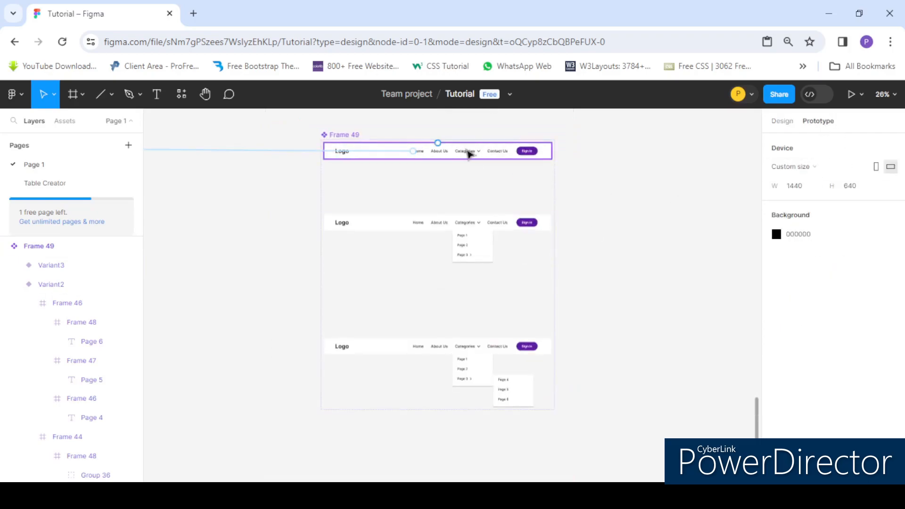
drag(305, 150, 303, 130)
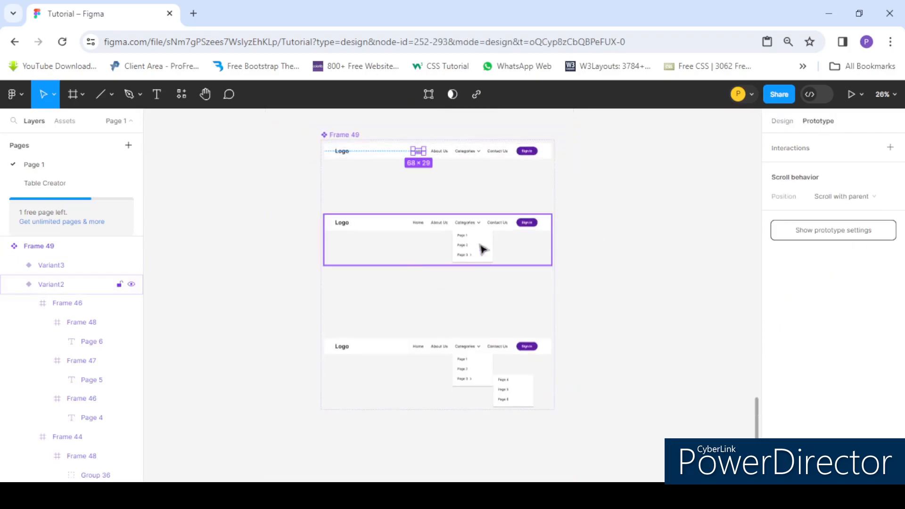
click(473, 154)
drag(469, 155, 469, 240)
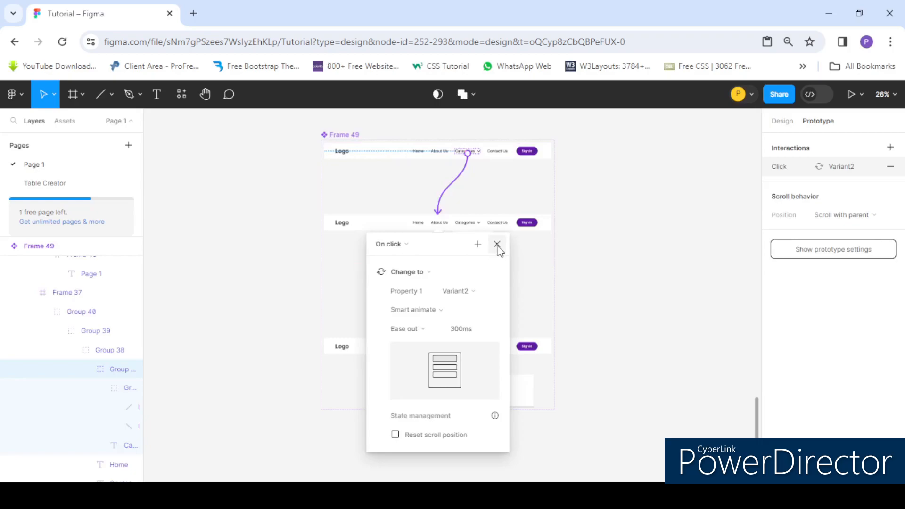
click(497, 244)
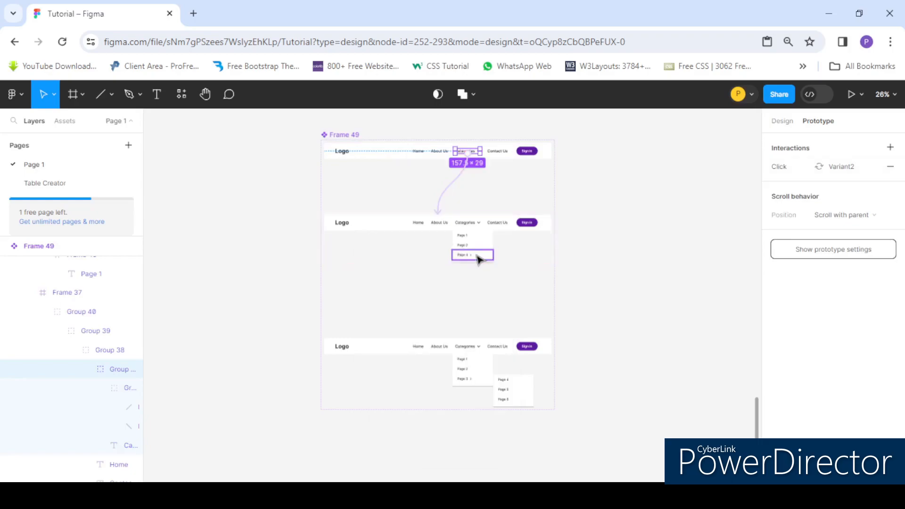
Link the Page 3 row in Variant2 to Variant3 with an On click Change to interaction
scroll(478, 259, up, 5)
click(453, 261)
double_click(454, 259)
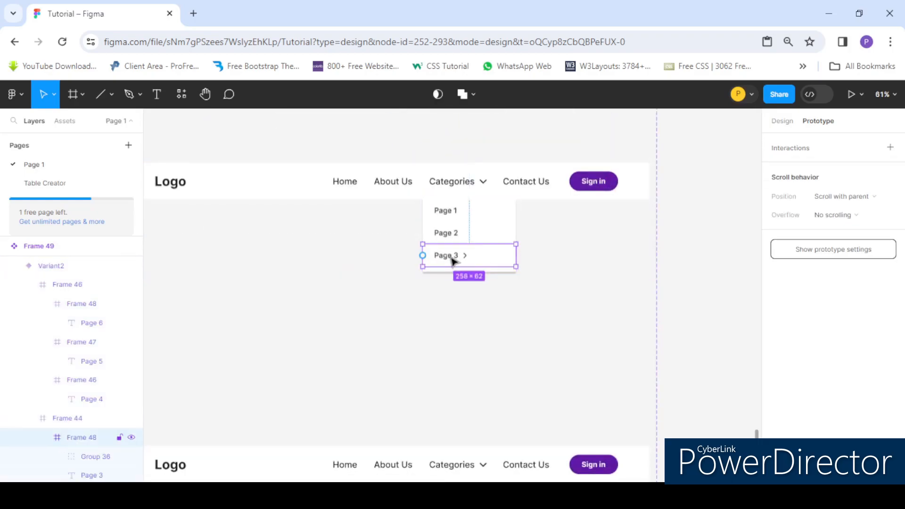
scroll(454, 258, down, 5)
mouse_move(497, 227)
drag(494, 228, 462, 303)
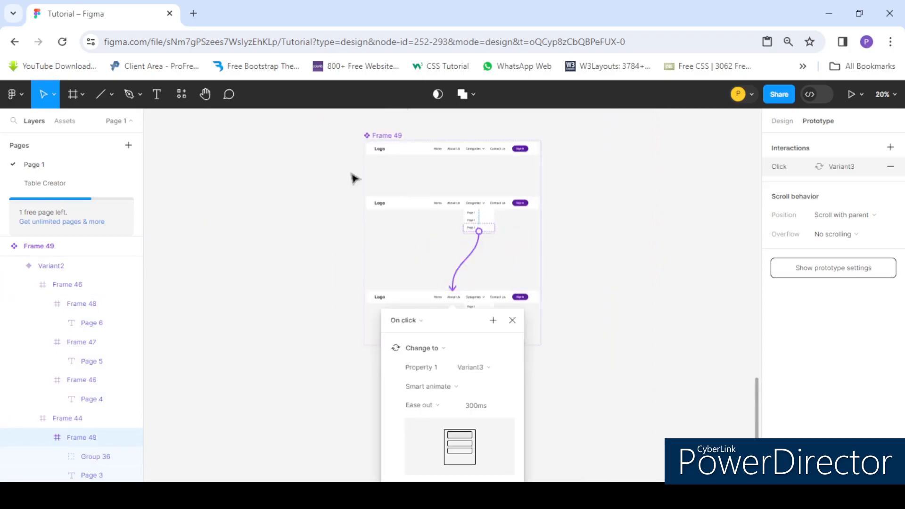
scroll(359, 176, down, 5)
click(547, 195)
Add a 1440 × 1024 desktop frame and position it beside the Frame 49 component set, near its upper edge
scroll(461, 149, up, 3)
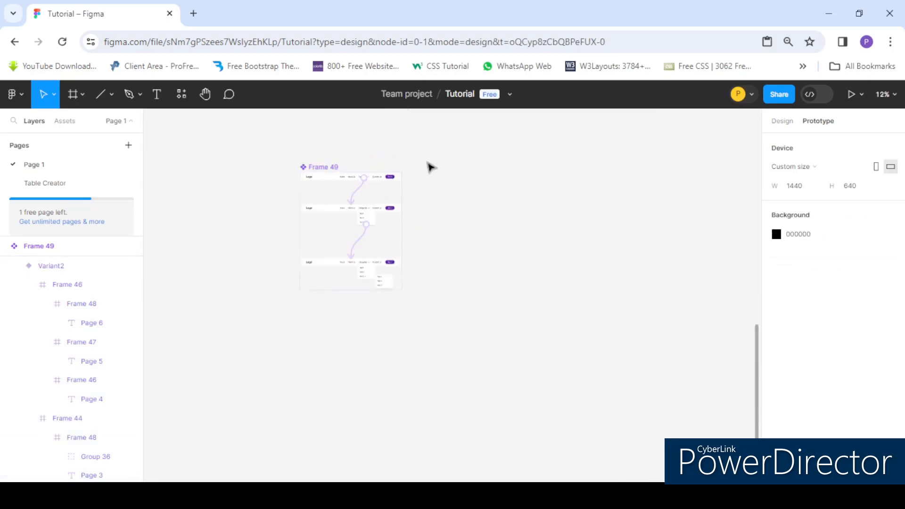
click(74, 90)
click(803, 279)
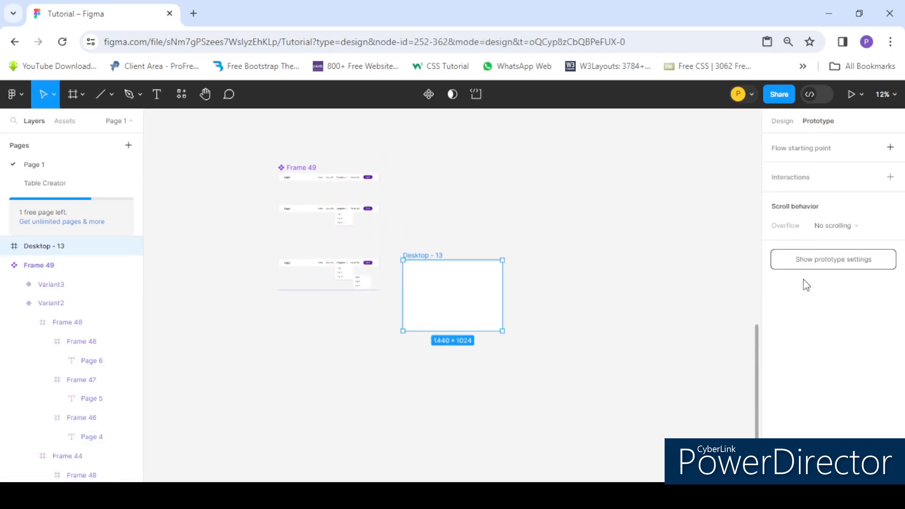
drag(427, 276, 471, 193)
scroll(471, 194, up, 2)
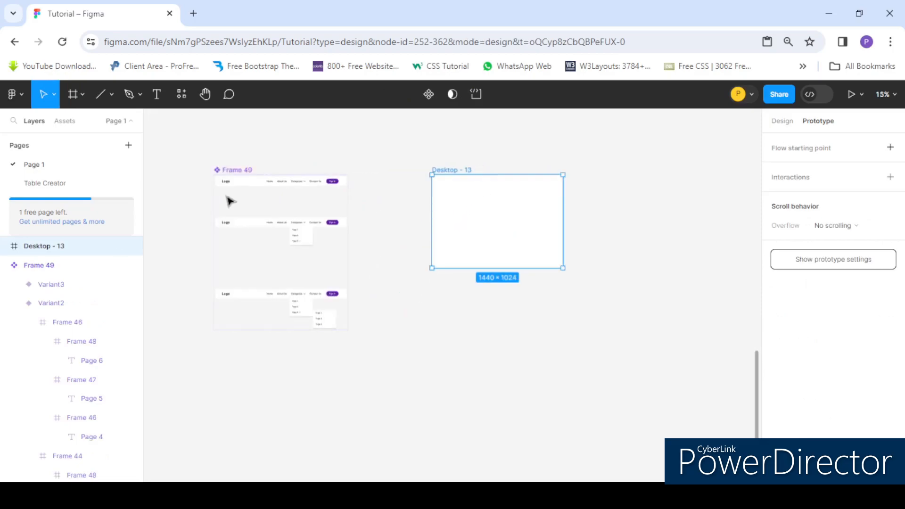
Place an instance of the default navigation bar variant in the desktop frame, centred horizontally and aligned to its upper edge
click(245, 191)
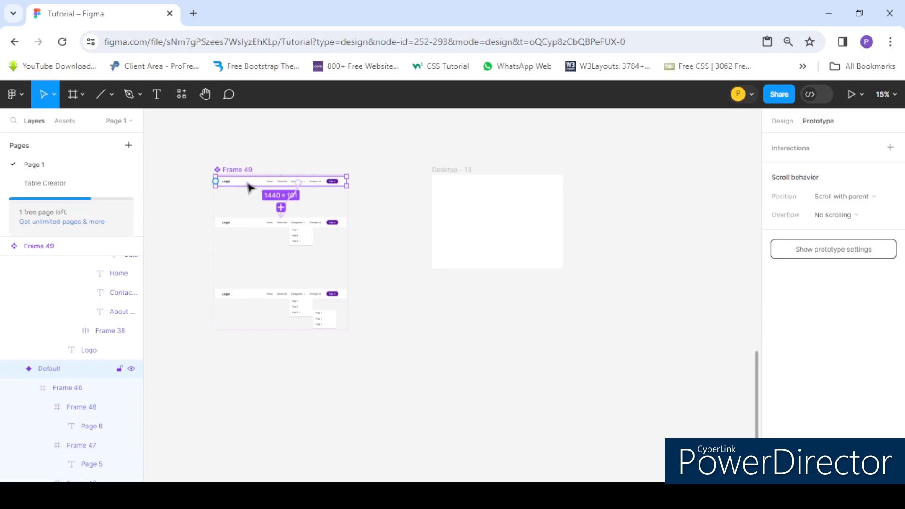
drag(250, 188, 489, 201)
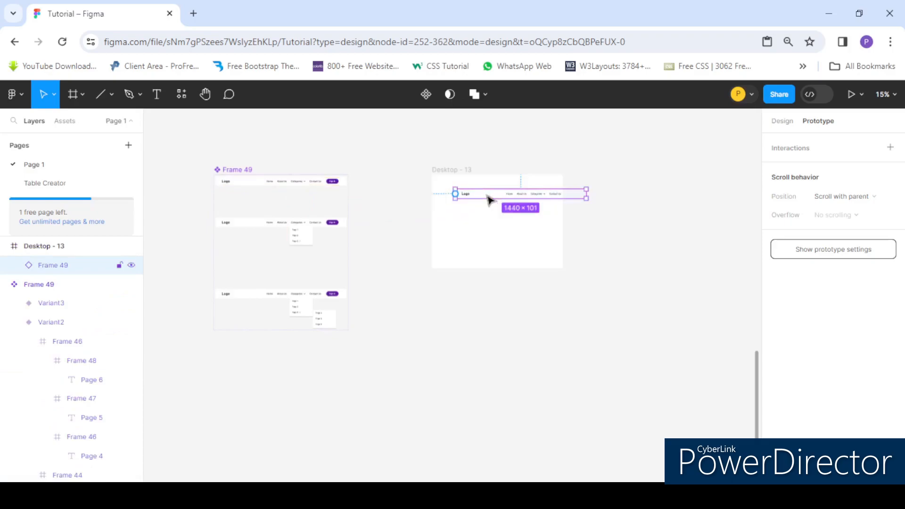
click(783, 122)
click(834, 143)
scroll(572, 204, up, 3)
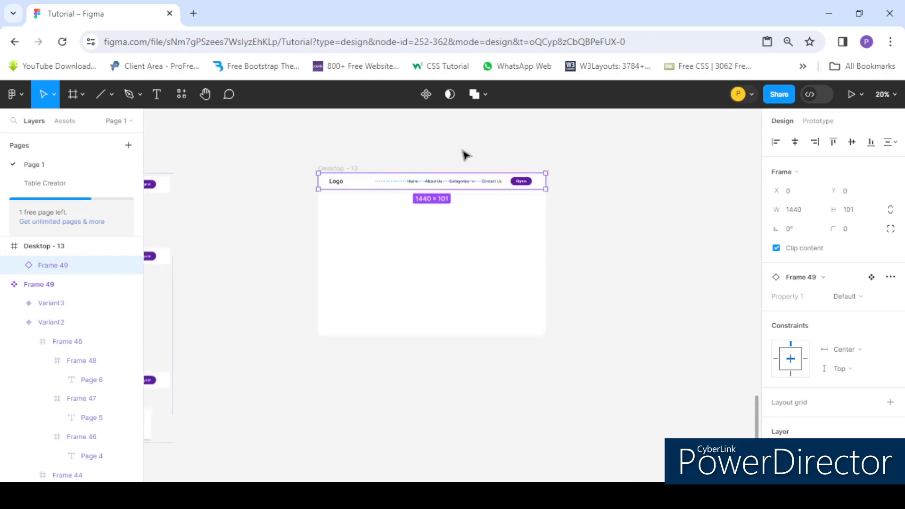
Preview the desktop frame's prototype, test the Categories dropdown and the Page 3 submenu, and return to the design file
click(350, 170)
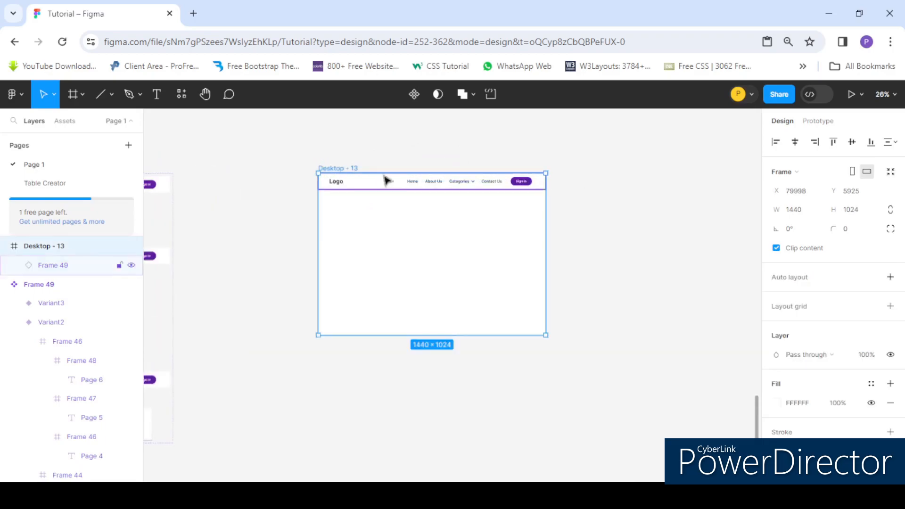
click(851, 96)
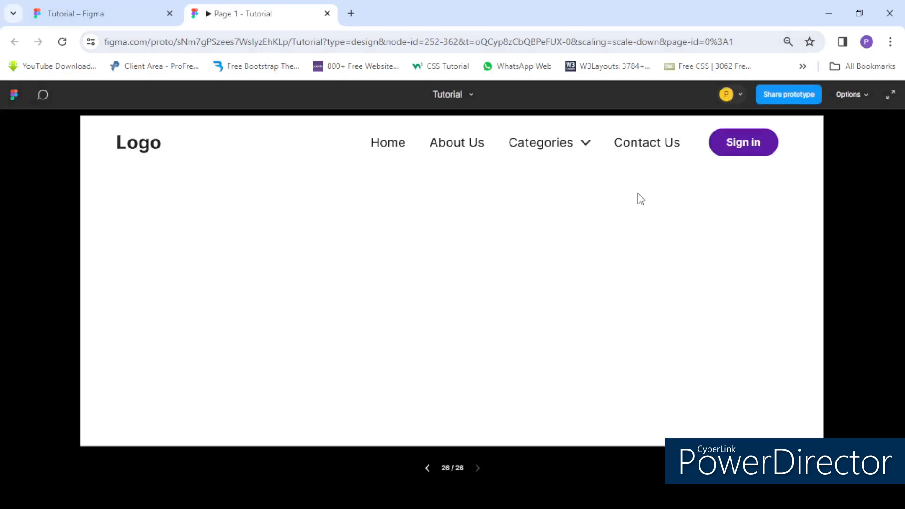
click(541, 148)
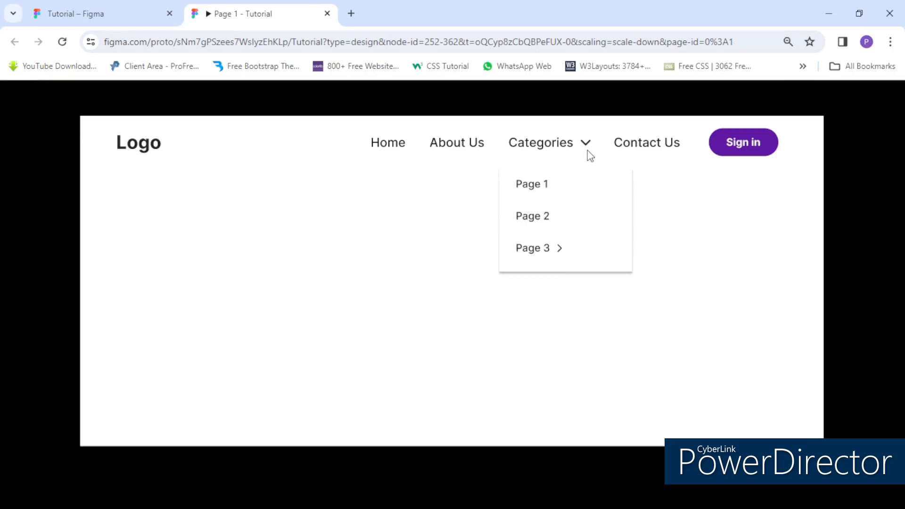
click(542, 258)
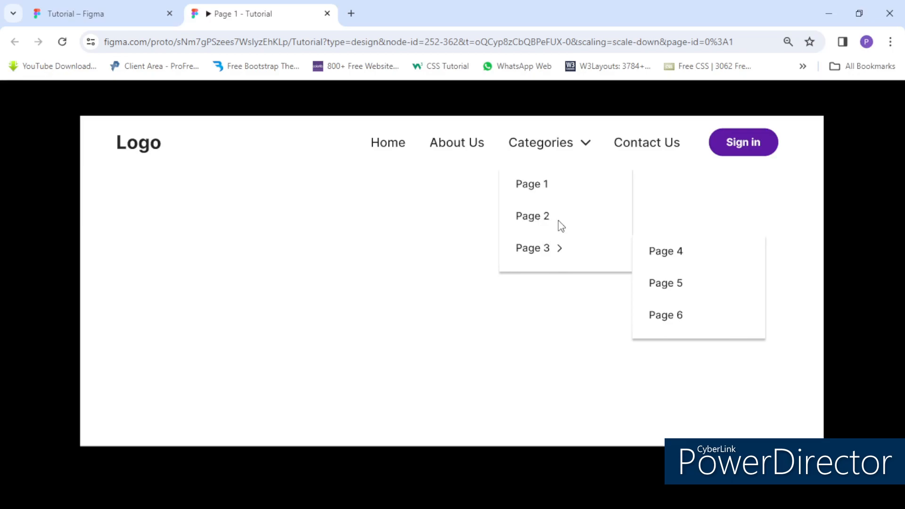
click(88, 14)
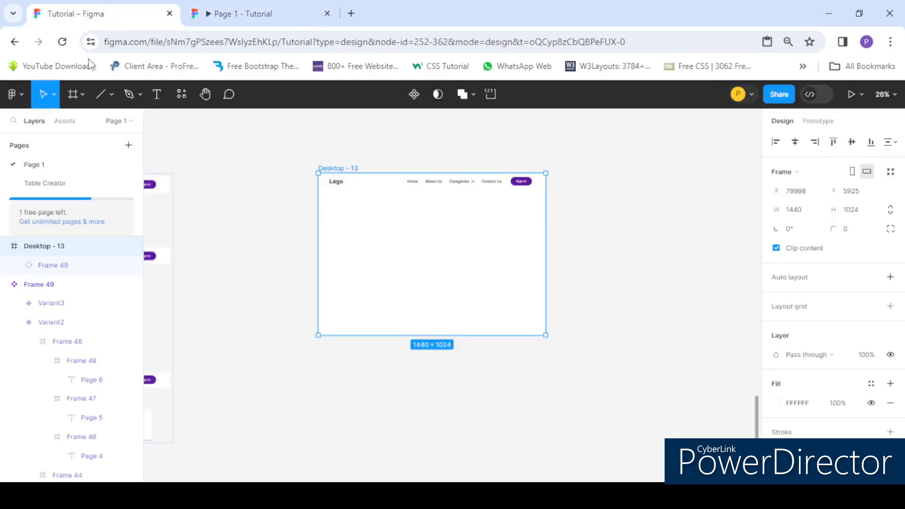
Add a text layer reading Home inside the desktop frame, below the navigation bar
scroll(415, 163, down, 3)
click(485, 162)
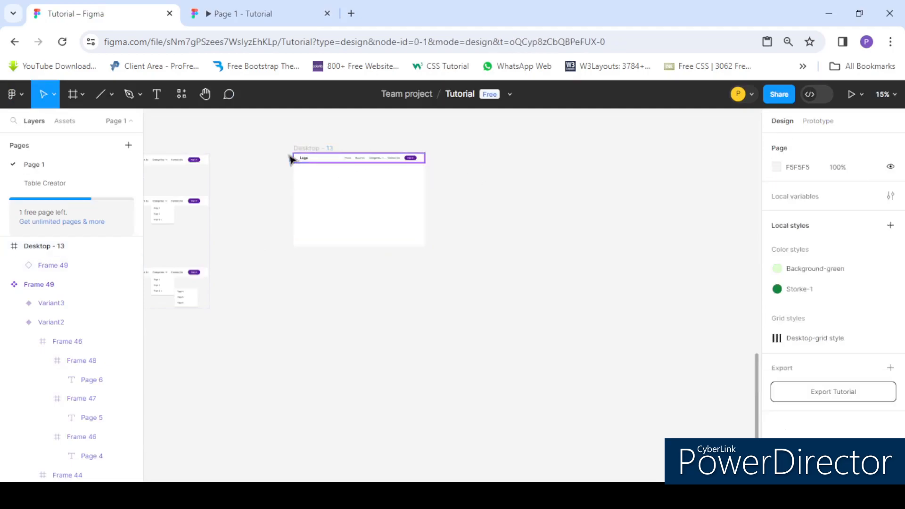
scroll(290, 156, up, 1)
click(326, 152)
scroll(344, 194, up, 2)
scroll(476, 228, down, 1)
scroll(357, 195, up, 1)
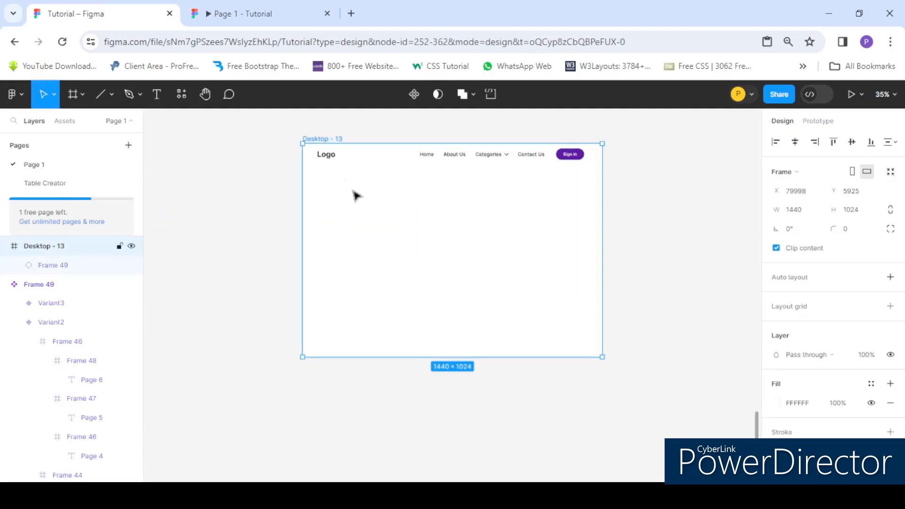
click(157, 94)
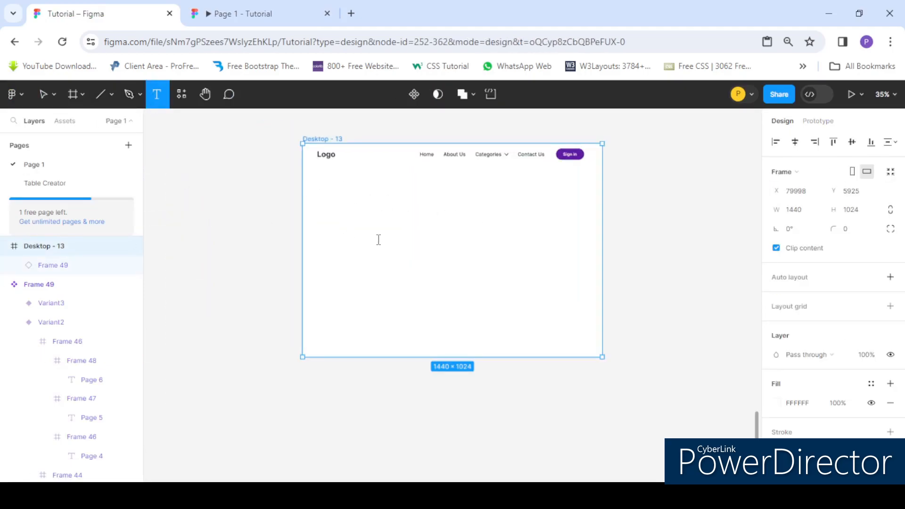
click(378, 240)
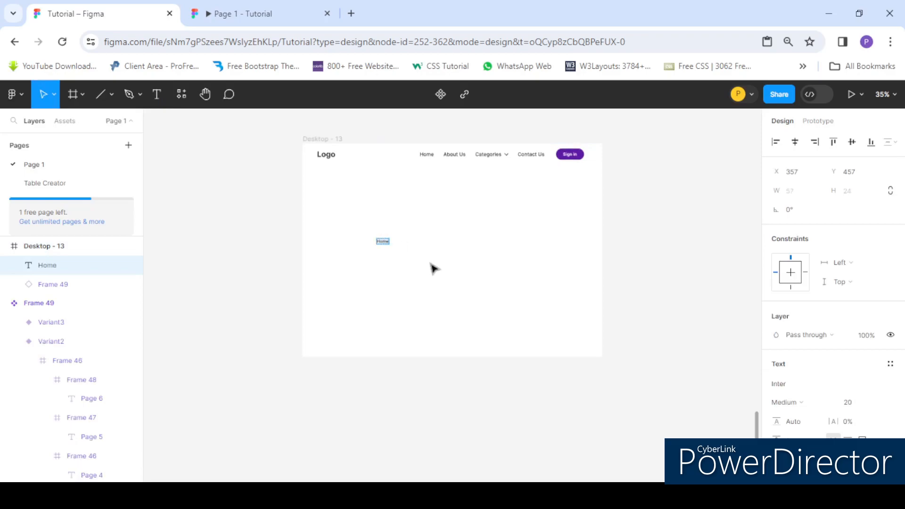
key(Escape)
Set the Home text's font size to 96 and centre it horizontally and vertically in the desktop frame
scroll(838, 372, down, 2)
click(869, 292)
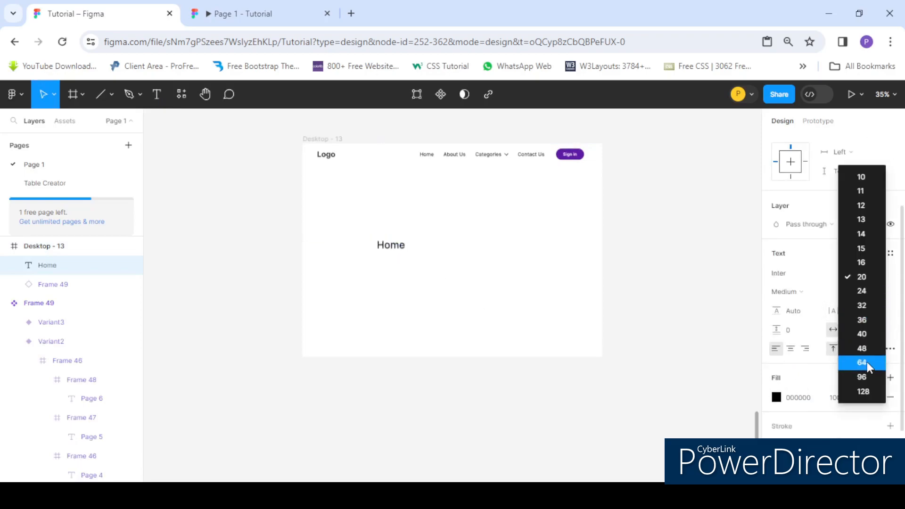
click(866, 377)
drag(416, 247, 454, 240)
scroll(798, 203, up, 2)
click(793, 142)
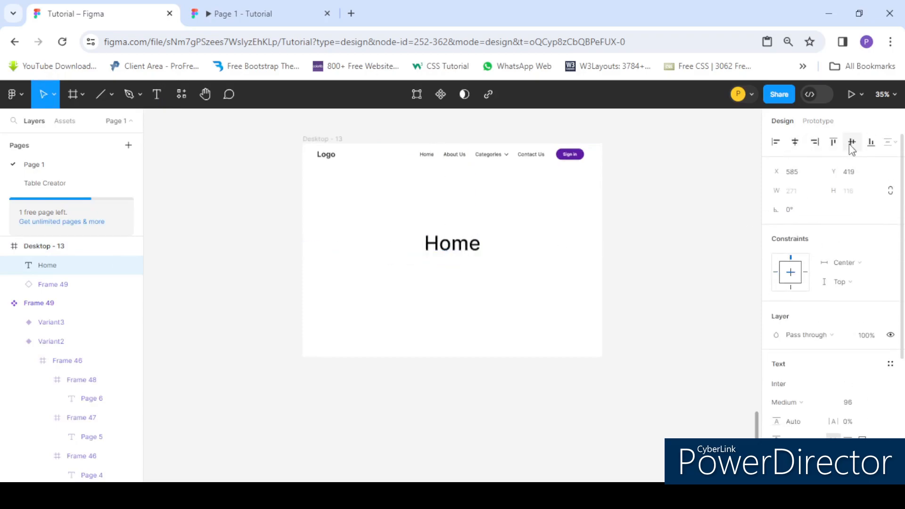
click(851, 146)
Change the Home text's fill to a dark grey, about 3C3C3C
scroll(808, 377, down, 4)
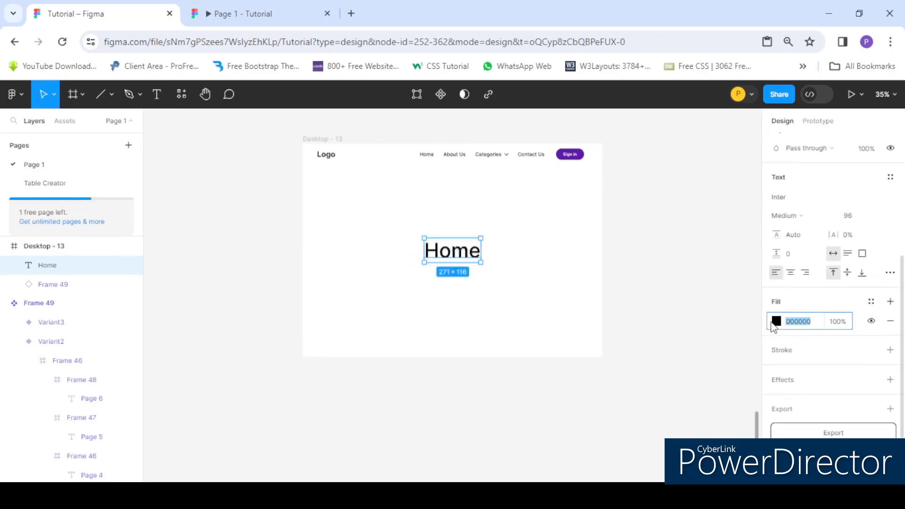
click(776, 322)
drag(717, 313, 595, 271)
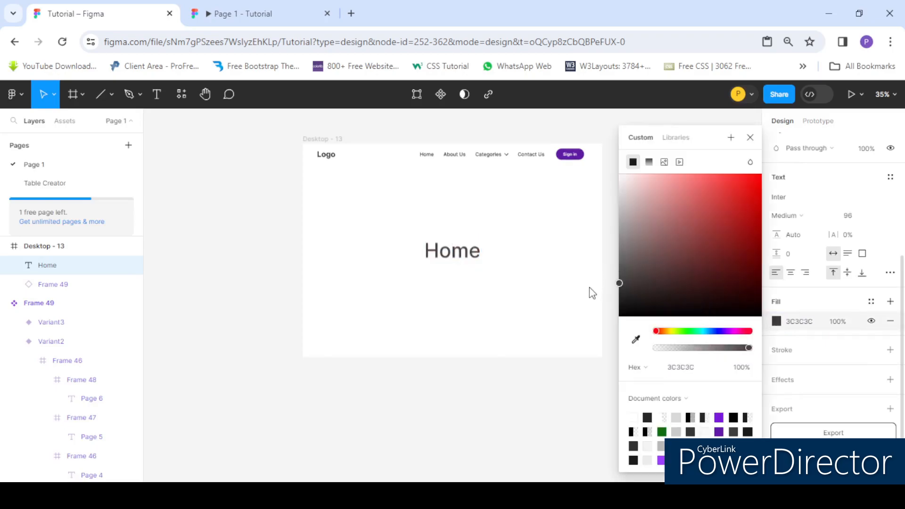
Duplicate the Home desktop frame and change the copy's heading to Page 1
scroll(323, 247, down, 3)
click(320, 192)
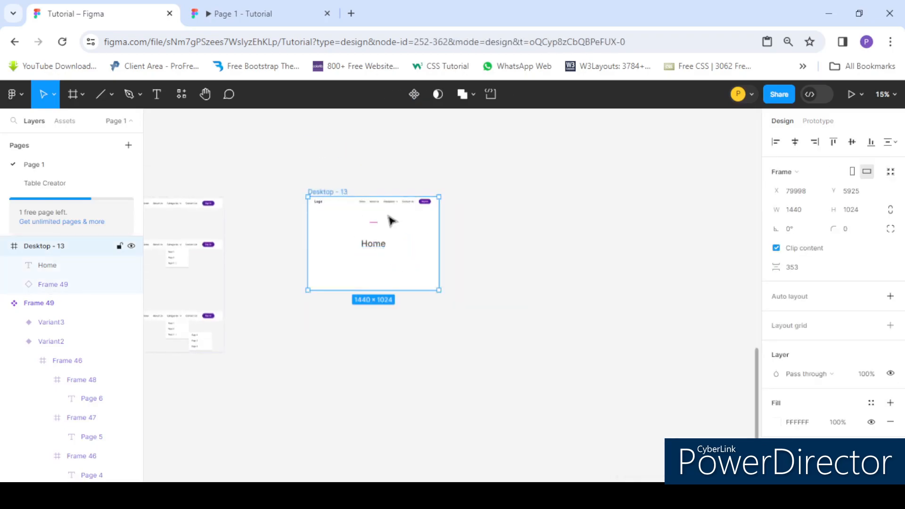
scroll(361, 208, up, 1)
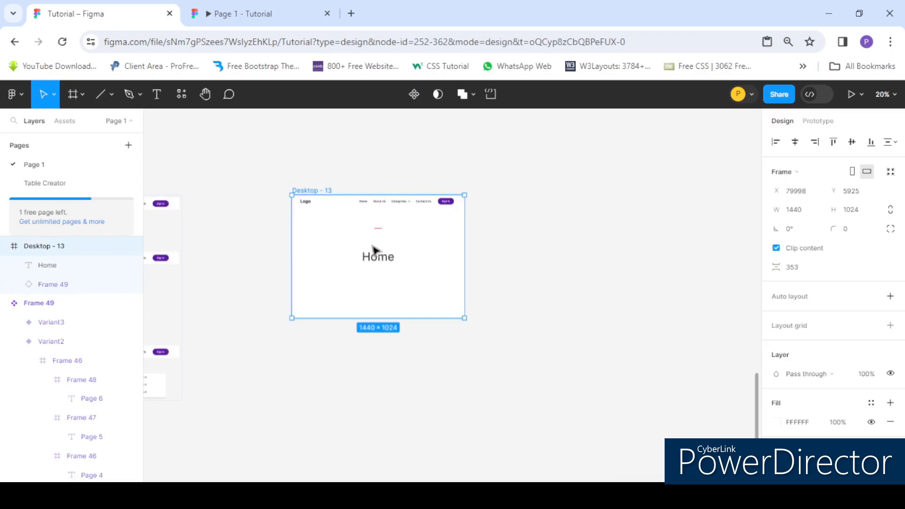
scroll(381, 205, up, 1)
scroll(358, 204, down, 1)
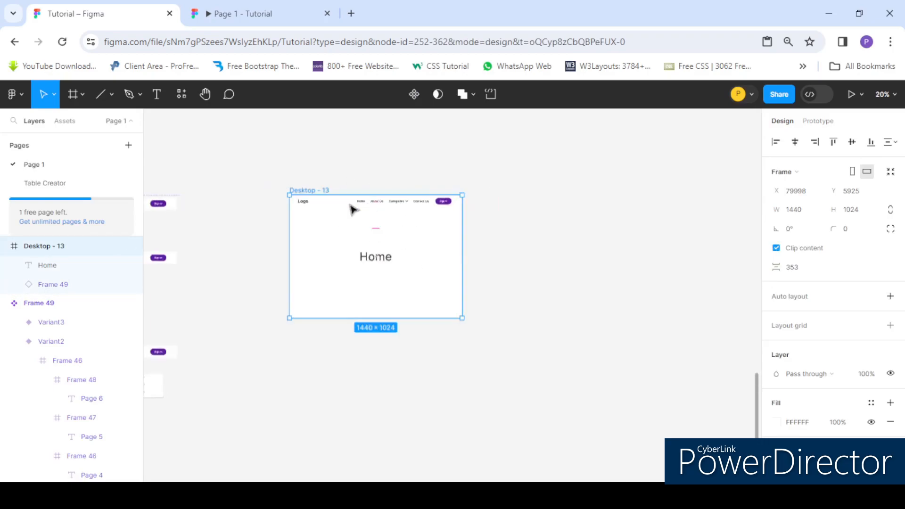
key(ctrl+d)
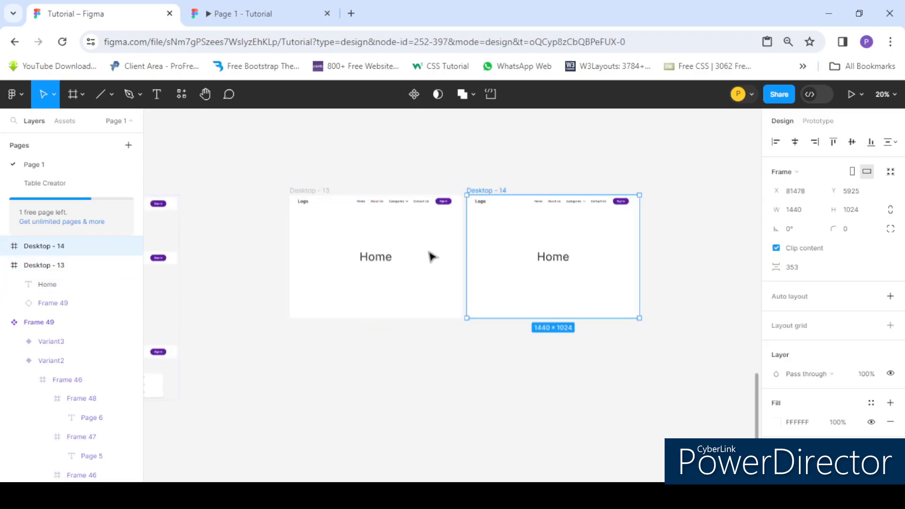
double_click(559, 260)
scroll(536, 257, up, 4)
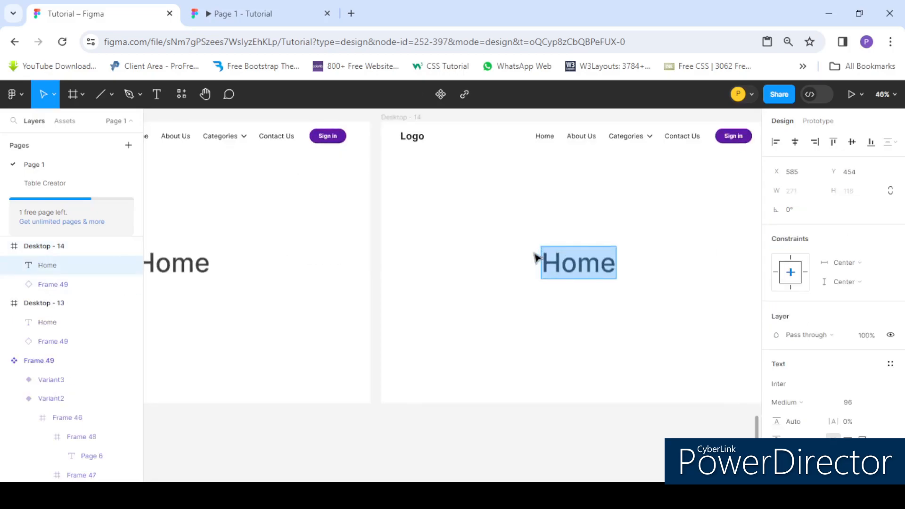
text(Page 1)
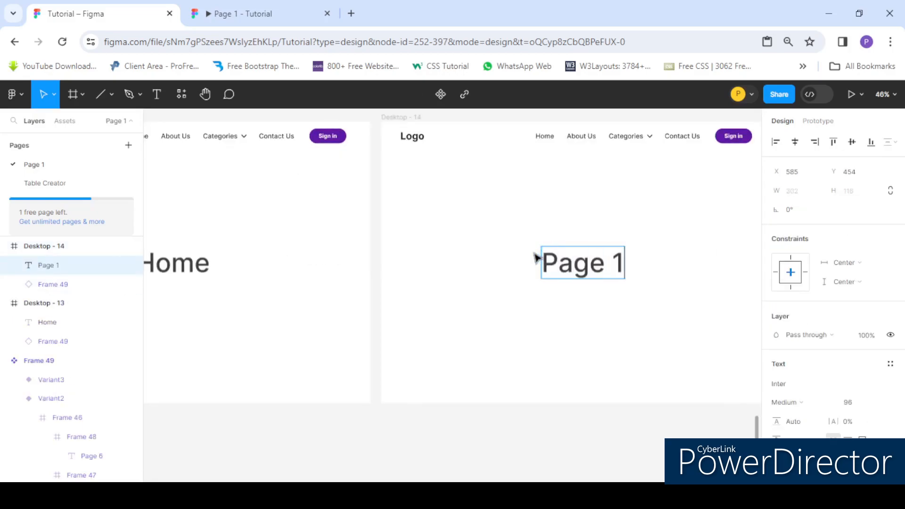
scroll(453, 231, down, 4)
click(623, 227)
Duplicate the Page 1 desktop frame and change the copy's heading to Page 2
scroll(502, 227, up, 2)
scroll(335, 216, down, 2)
click(364, 178)
scroll(394, 150, down, 2)
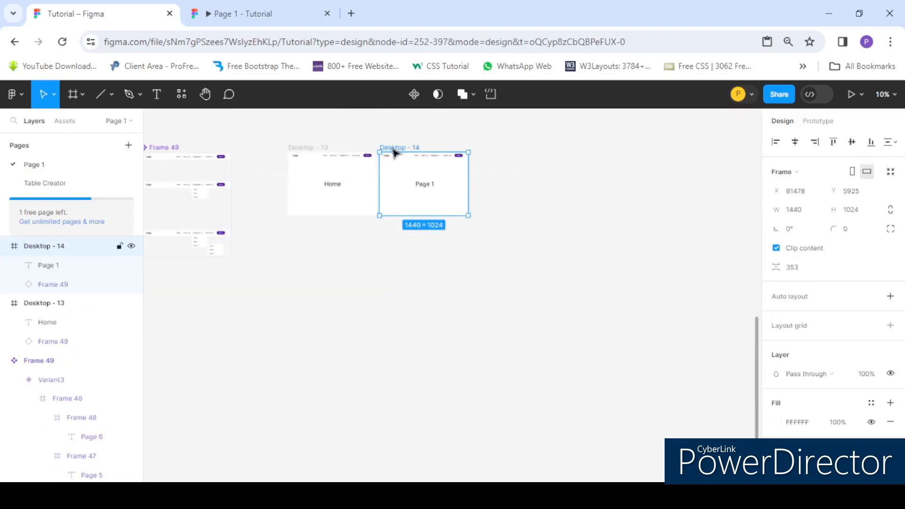
key(ctrl+d)
scroll(542, 193, up, 4)
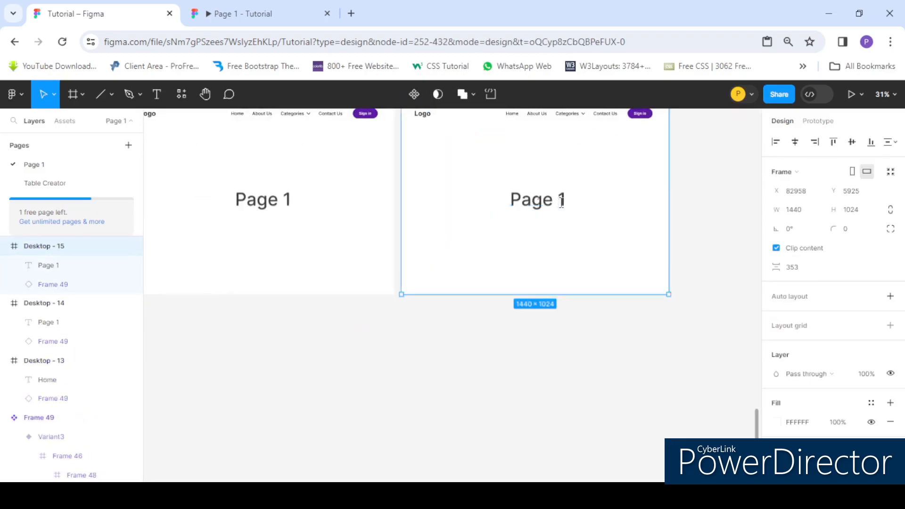
scroll(561, 203, up, 2)
double_click(561, 202)
drag(556, 200, 571, 199)
text(2)
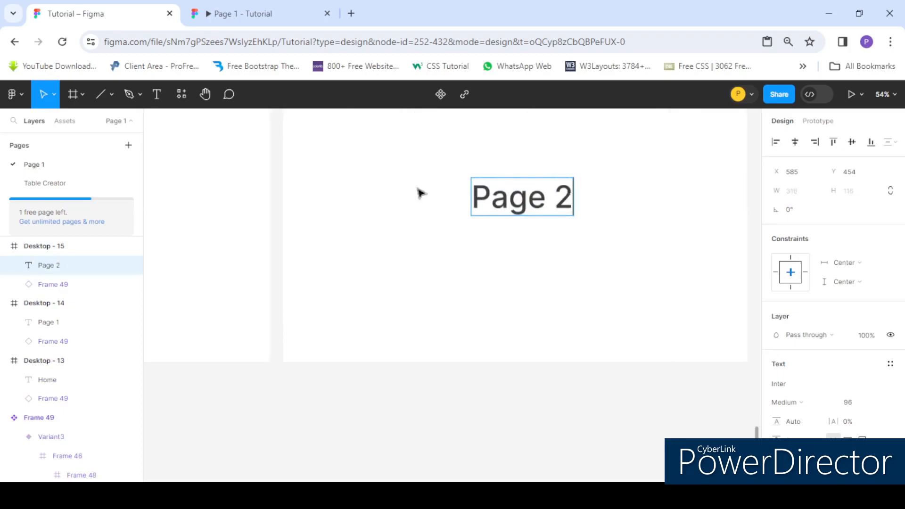
scroll(335, 174, down, 5)
click(613, 215)
Duplicate the Page 2 desktop frame and change the copy's heading to Page 3
click(341, 142)
click(342, 144)
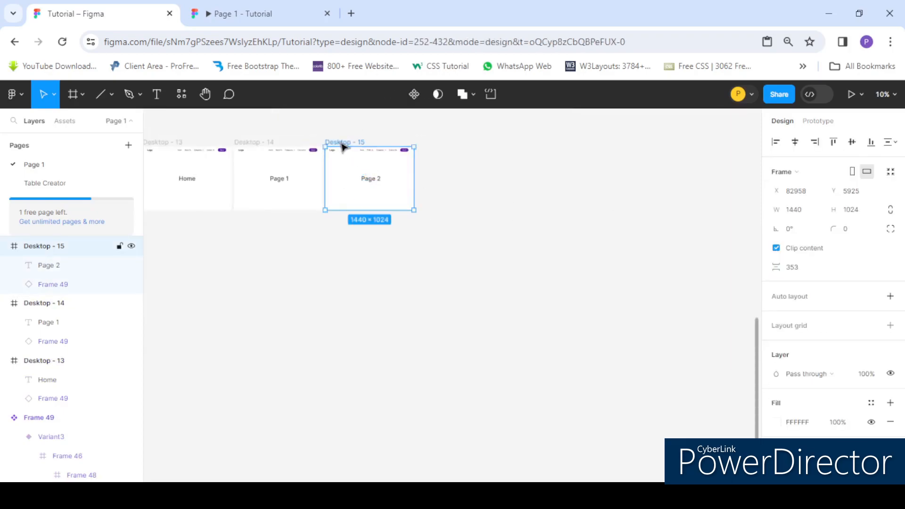
key(ctrl+d)
scroll(480, 180, down, 3)
scroll(338, 212, up, 8)
scroll(291, 207, down, 5)
scroll(291, 207, down, 3)
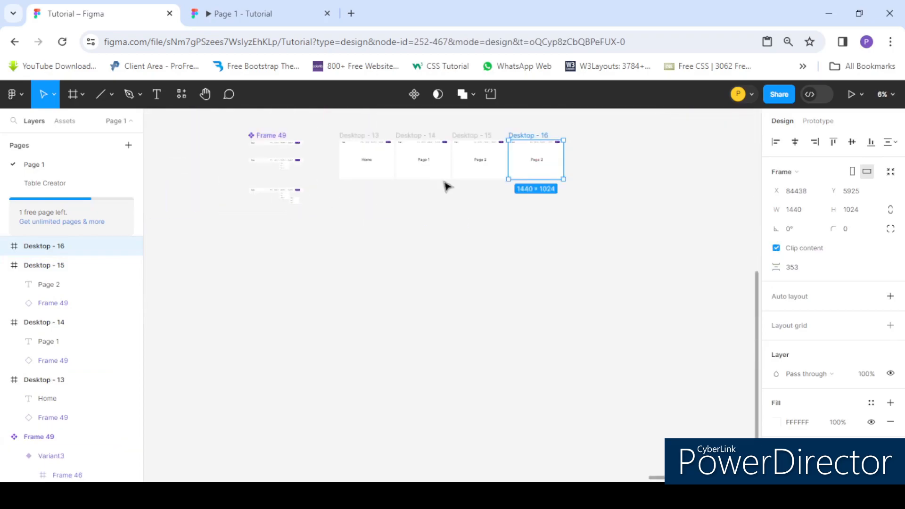
scroll(568, 156, up, 5)
double_click(410, 211)
scroll(410, 210, up, 4)
click(431, 208)
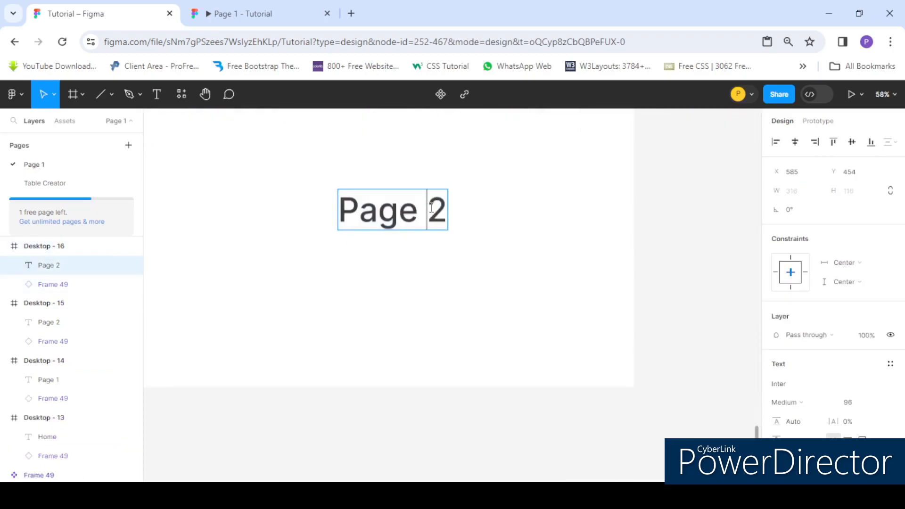
text(6)
scroll(398, 200, down, 8)
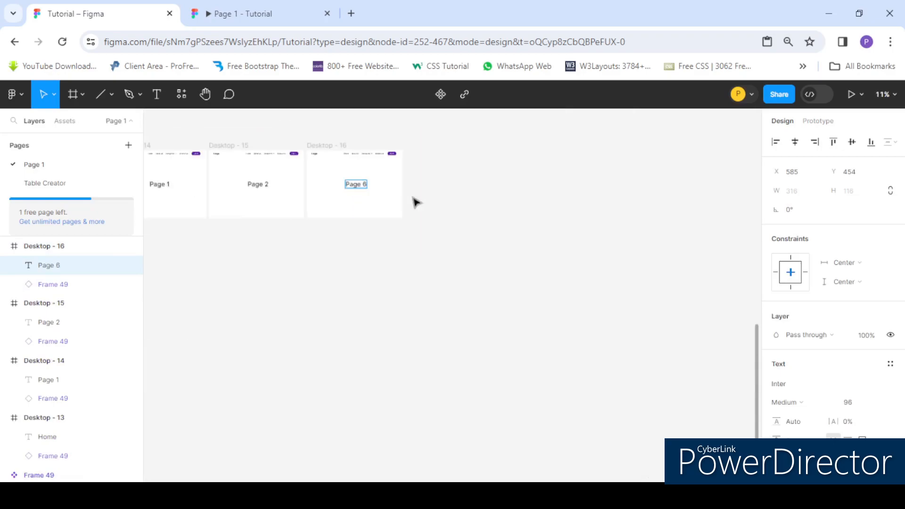
scroll(377, 190, up, 5)
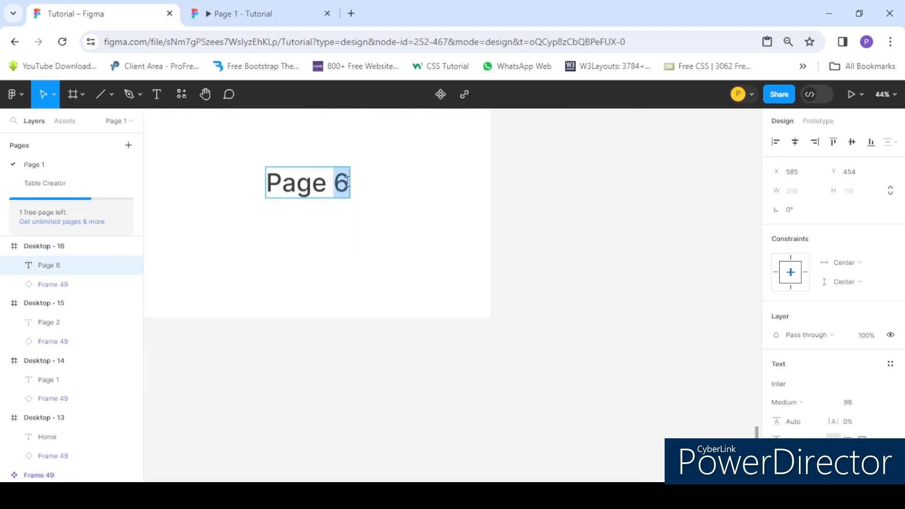
scroll(463, 203, down, 5)
click(550, 212)
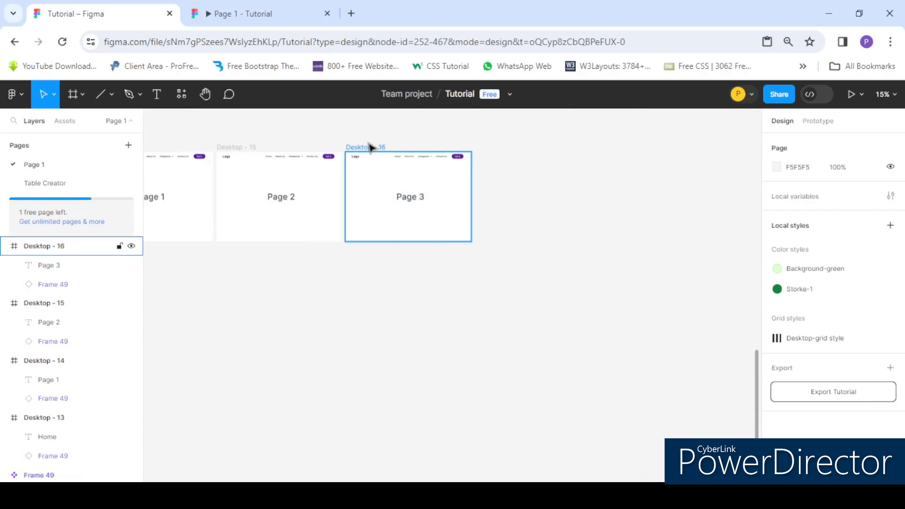
Duplicate the Page 3 desktop frame and change the copy's heading to Page 4
click(377, 148)
key(ctrl+d)
scroll(542, 200, up, 5)
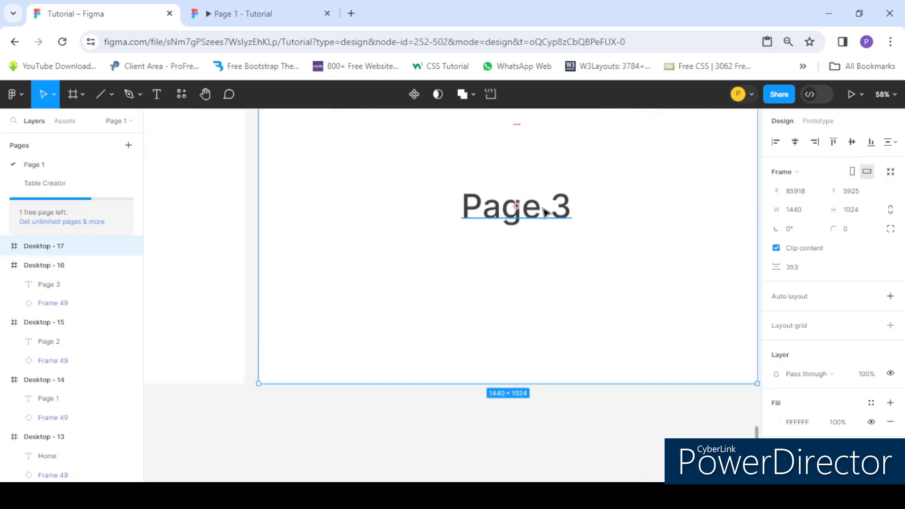
click(542, 207)
double_click(555, 208)
drag(555, 208, 564, 205)
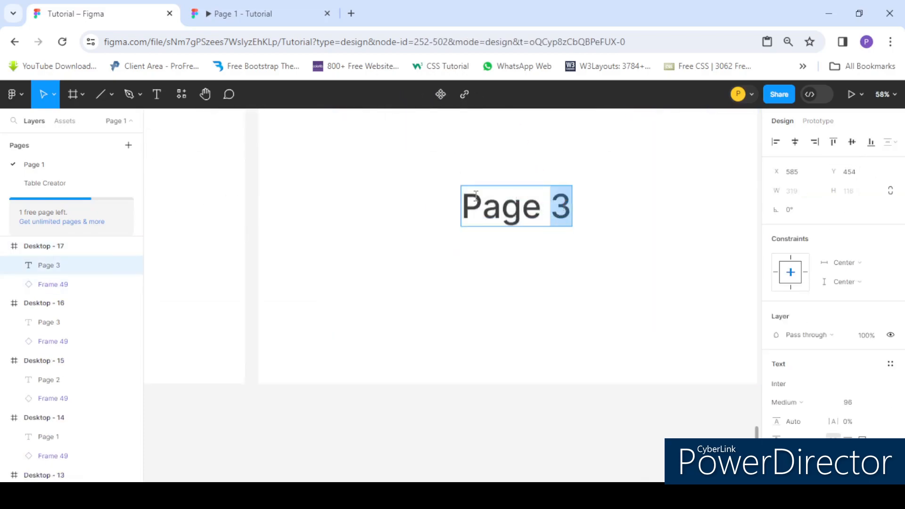
text(4)
scroll(352, 160, down, 5)
click(576, 196)
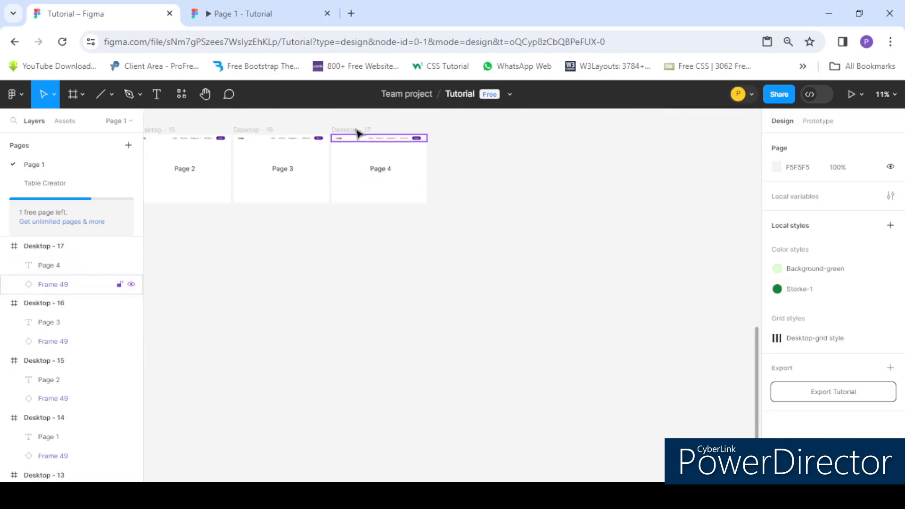
Duplicate the Page 4 desktop frame and change the copy's heading to Page 5
click(350, 130)
key(ctrl+d)
scroll(494, 176, up, 4)
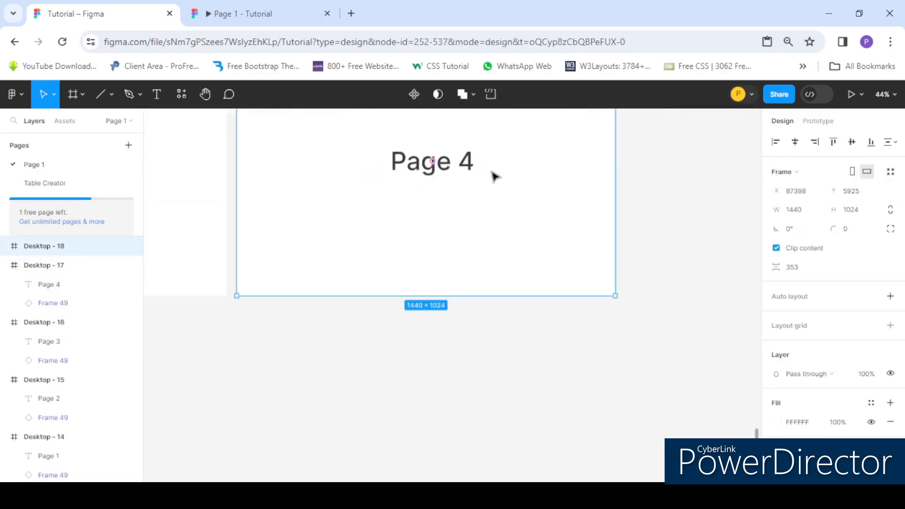
double_click(469, 166)
scroll(467, 164, up, 2)
drag(452, 163, 495, 167)
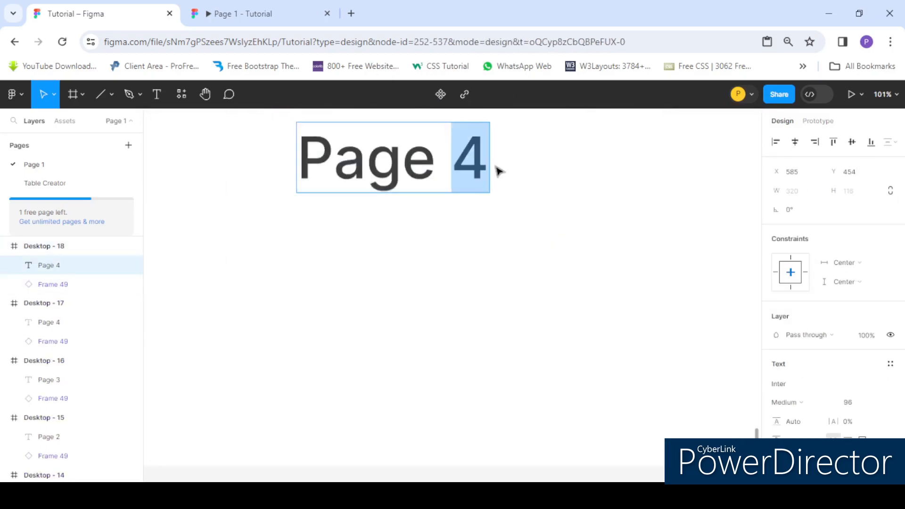
text(6)
scroll(382, 168, down, 4)
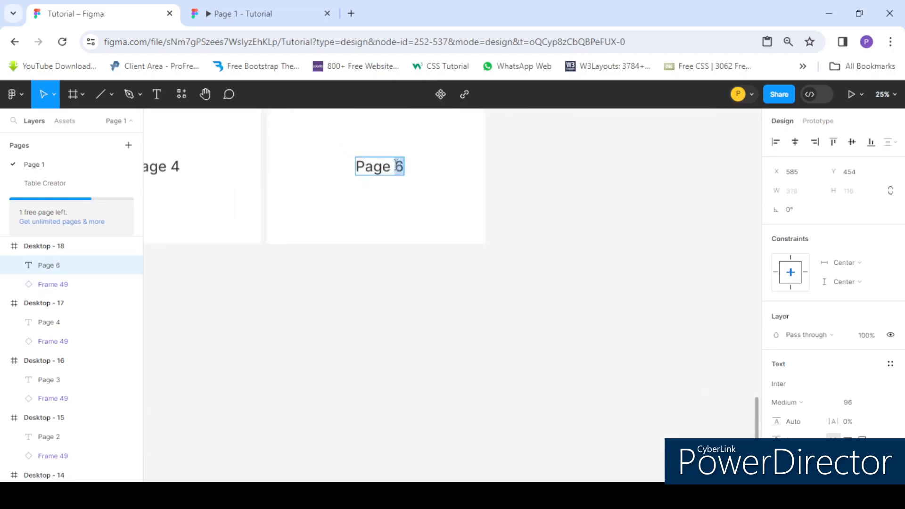
scroll(397, 163, down, 2)
click(489, 182)
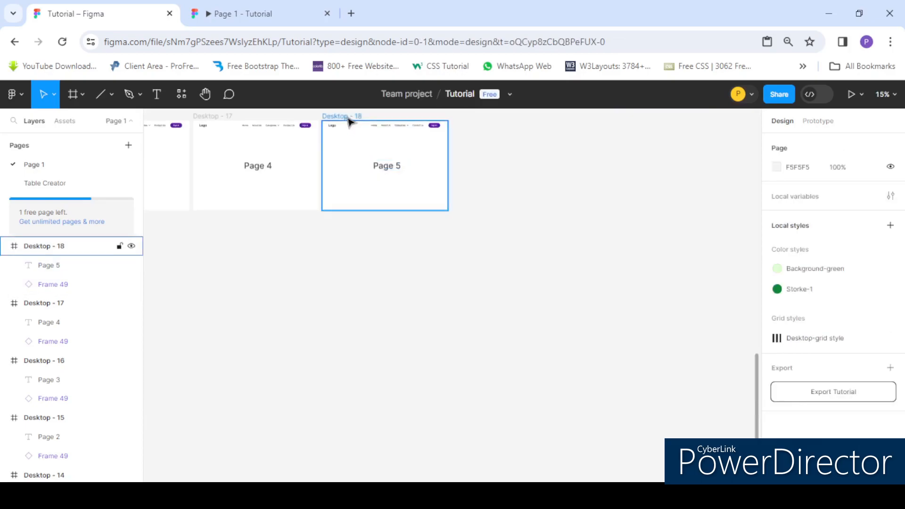
Duplicate the Page 5 desktop frame and change the copy's heading to Page 6
click(347, 116)
key(ctrl+d)
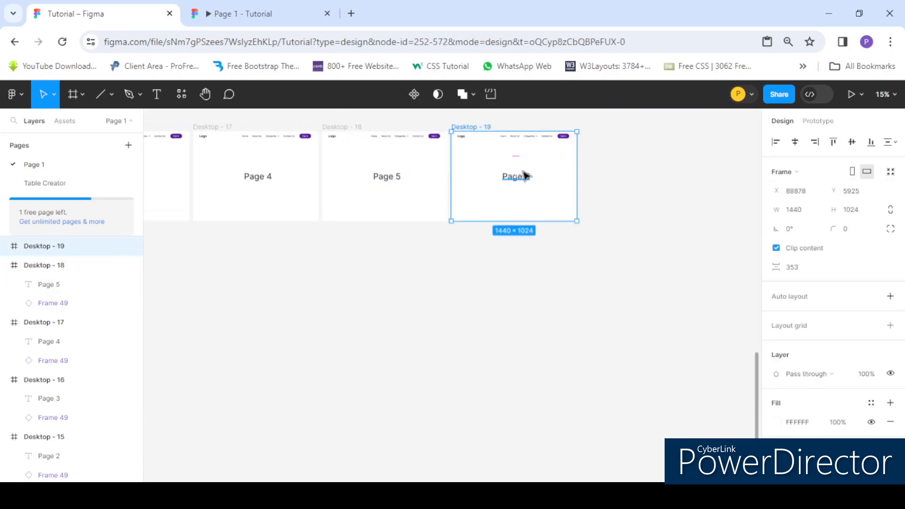
scroll(524, 175, up, 3)
click(538, 189)
double_click(539, 190)
click(543, 188)
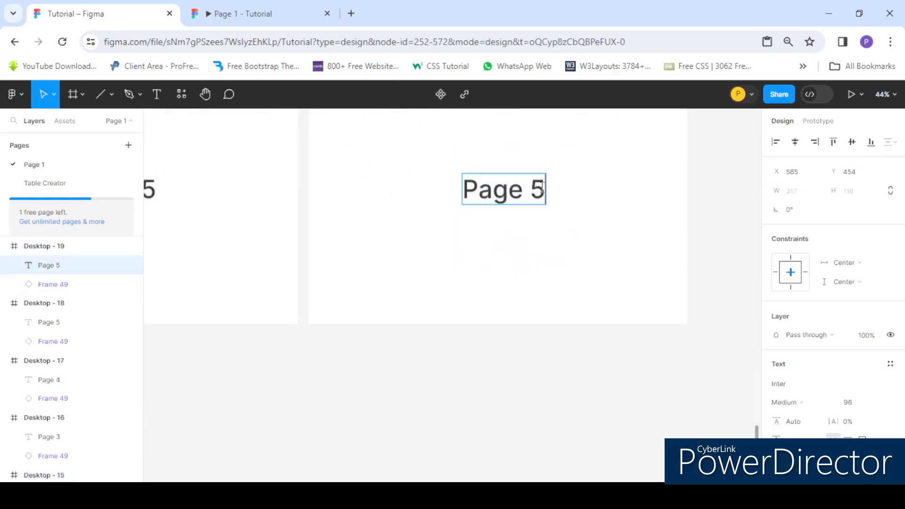
scroll(573, 206, down, 5)
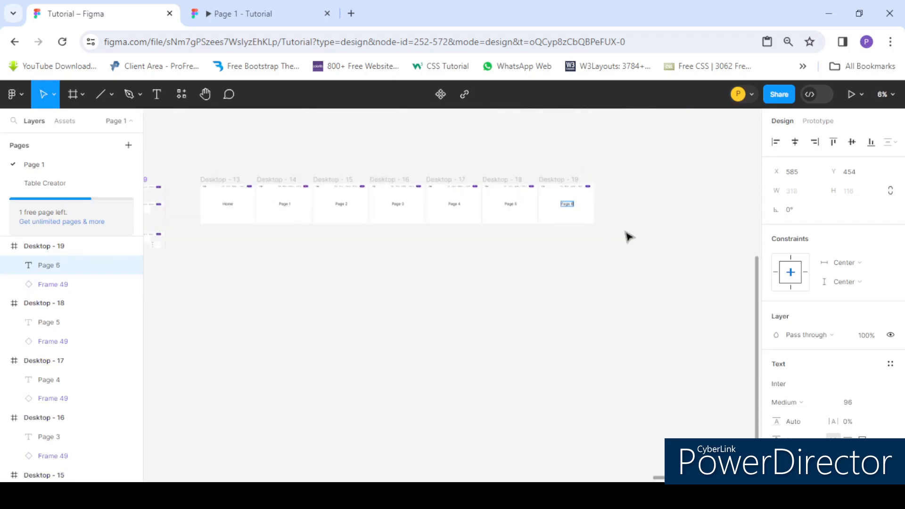
click(626, 233)
Link the Page 1 item in the second variant's Categories dropdown to the Page 1 frame, Desktop - 14, with an on-click prototype interaction
scroll(448, 183, down, 2)
scroll(319, 209, up, 3)
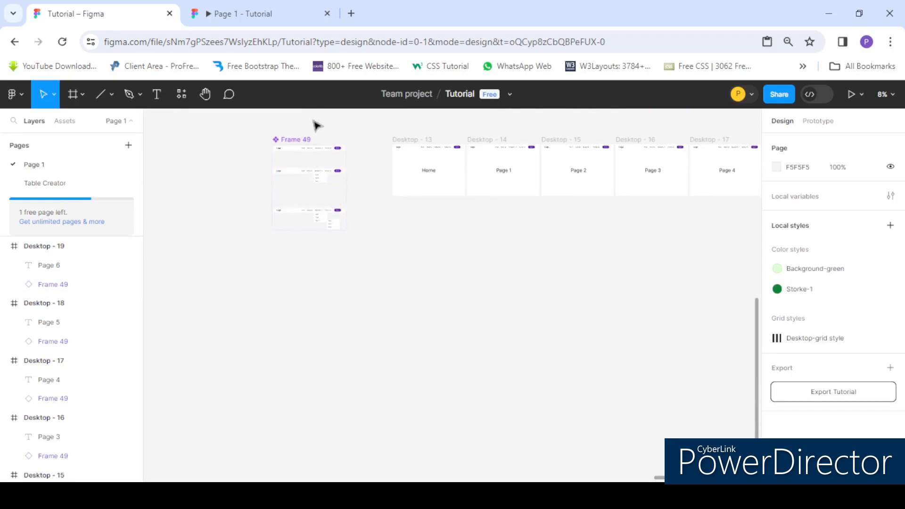
scroll(318, 143, up, 2)
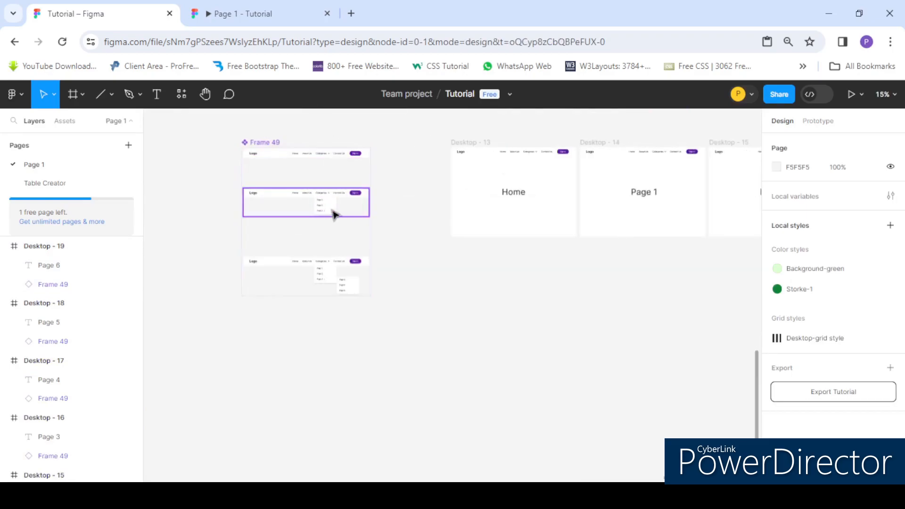
scroll(332, 204, up, 1)
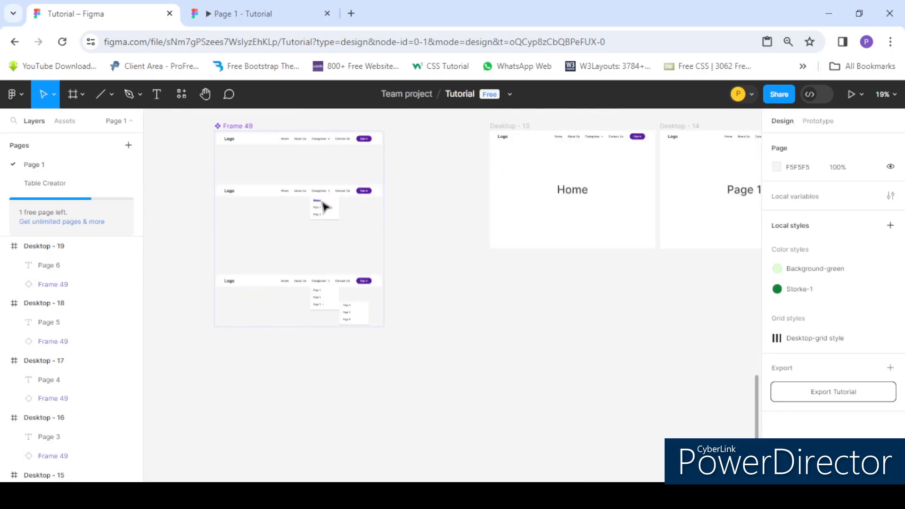
scroll(328, 199, up, 3)
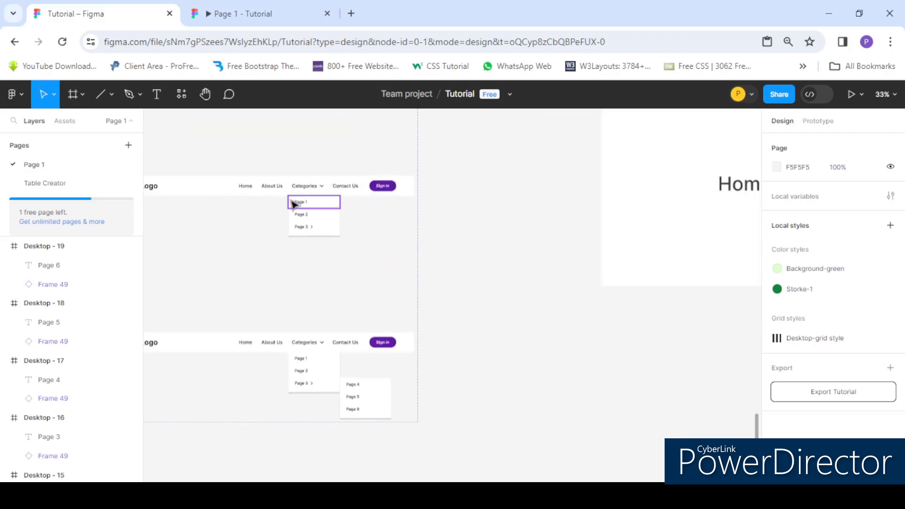
scroll(296, 202, up, 1)
click(328, 207)
double_click(326, 207)
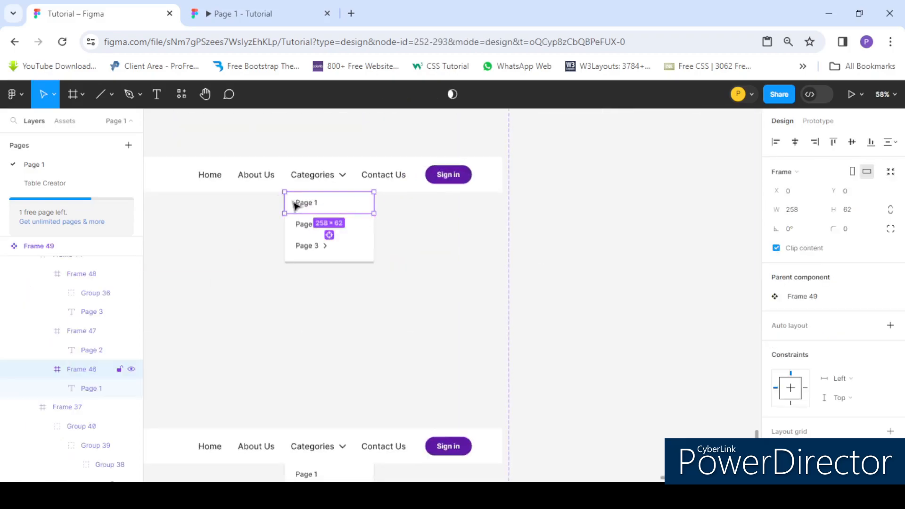
scroll(277, 203, down, 5)
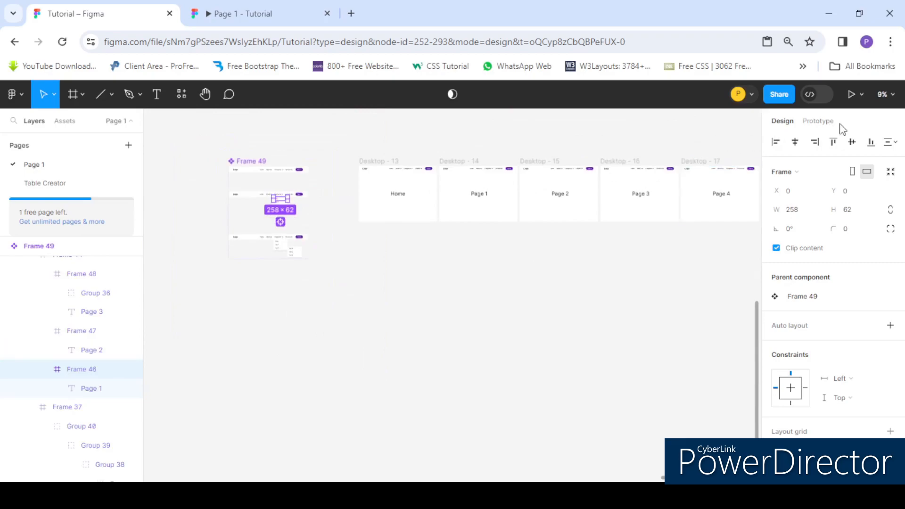
click(818, 121)
scroll(283, 191, up, 1)
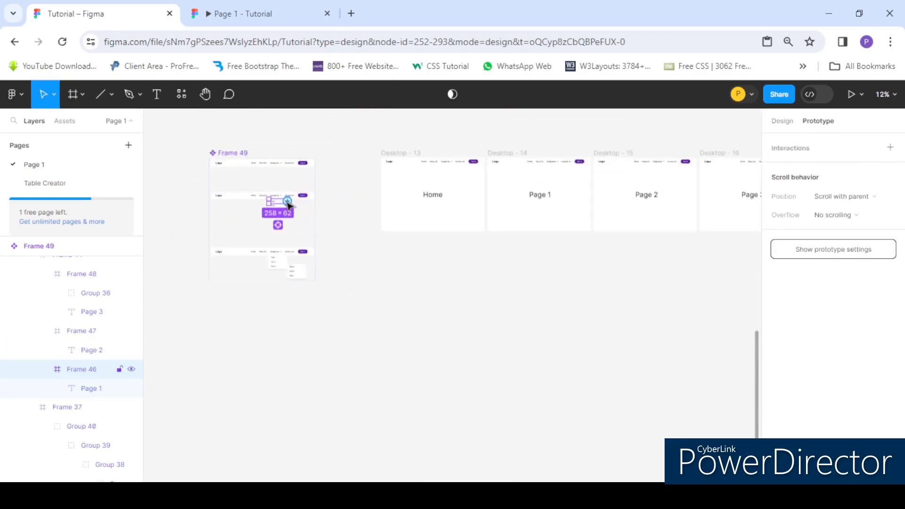
drag(288, 202, 560, 225)
scroll(293, 207, up, 3)
key(Escape)
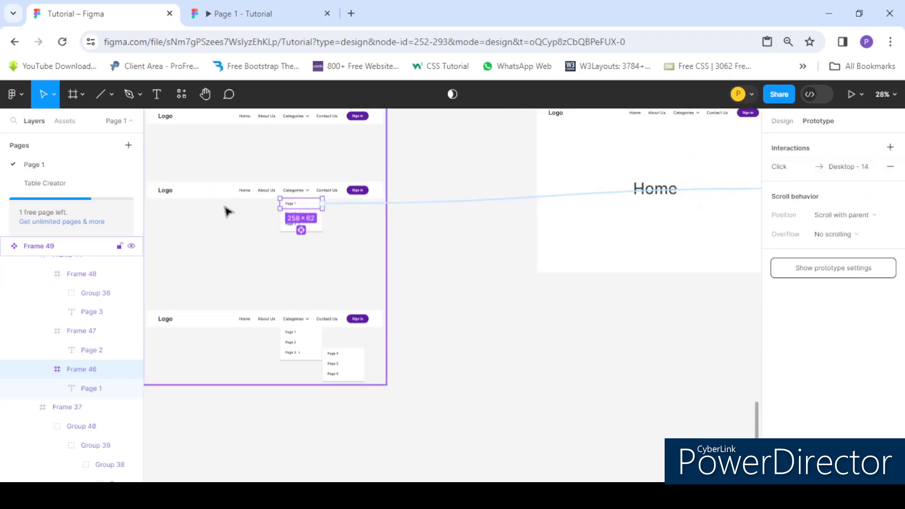
Link the Page 2 item in the same dropdown to the Page 2 frame, Desktop - 15, with an on-click Navigate to interaction
scroll(322, 214, up, 5)
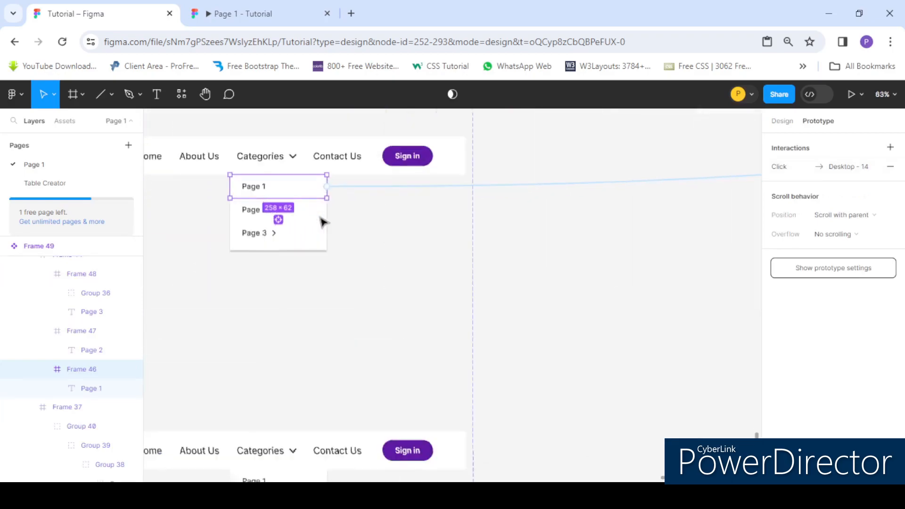
click(322, 213)
scroll(198, 209, down, 8)
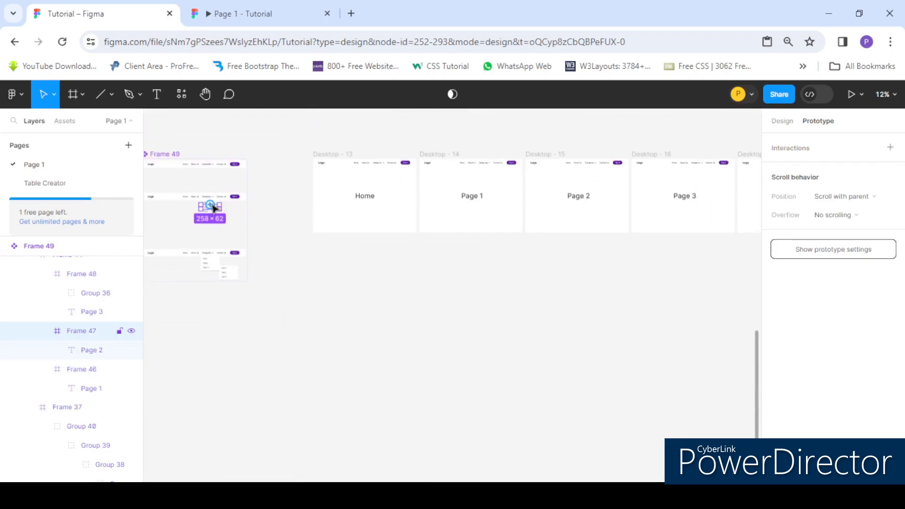
drag(454, 238, 585, 213)
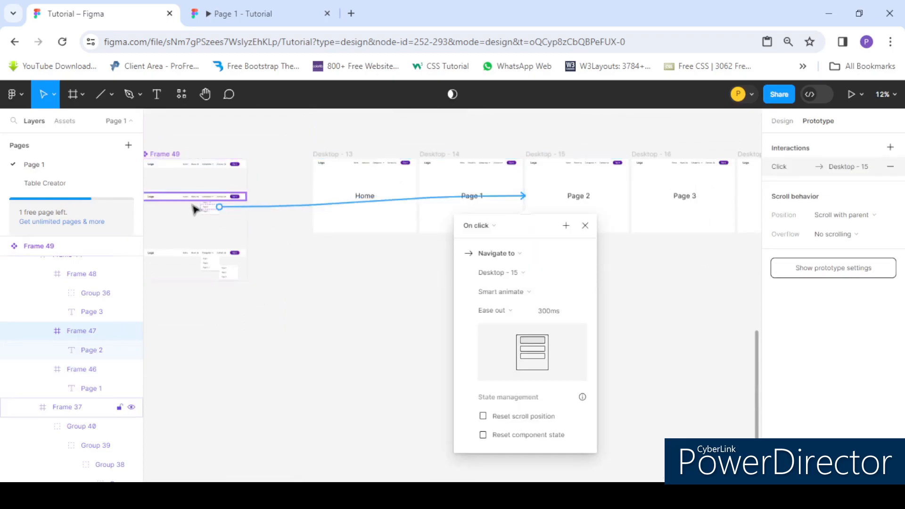
Select the Page 3 item in the second variant's dropdown and check its existing prototype interaction
scroll(193, 207, up, 5)
scroll(181, 221, down, 2)
scroll(179, 221, up, 5)
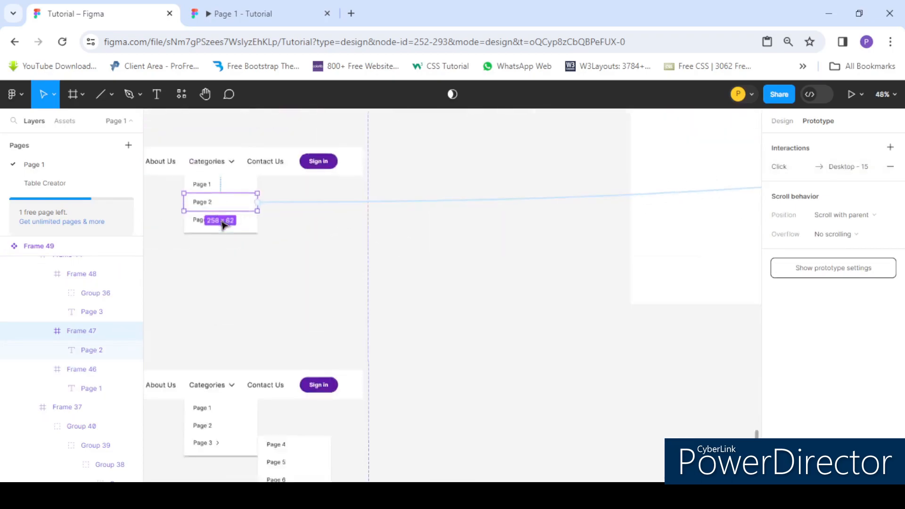
click(254, 228)
scroll(158, 204, down, 5)
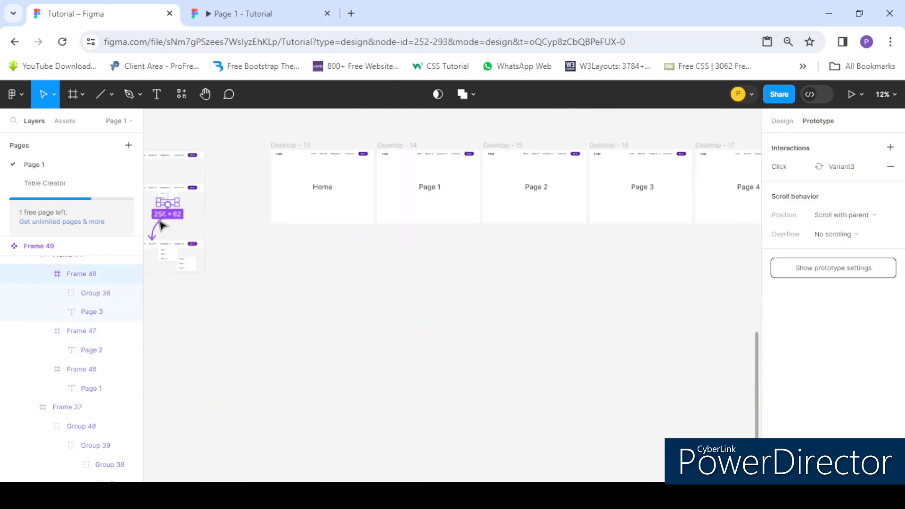
Delete the Page 3 desktop frame, Desktop - 16, from the row of page frames
scroll(283, 240, down, 2)
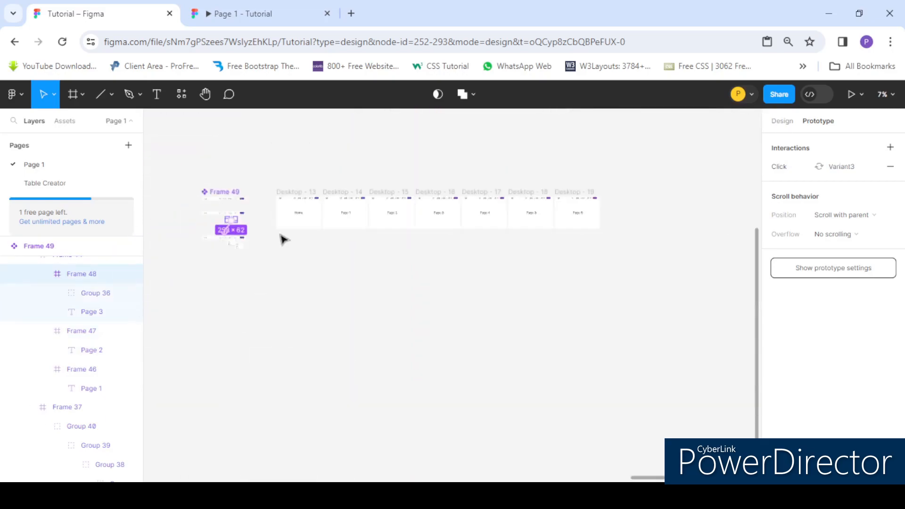
scroll(391, 222, up, 5)
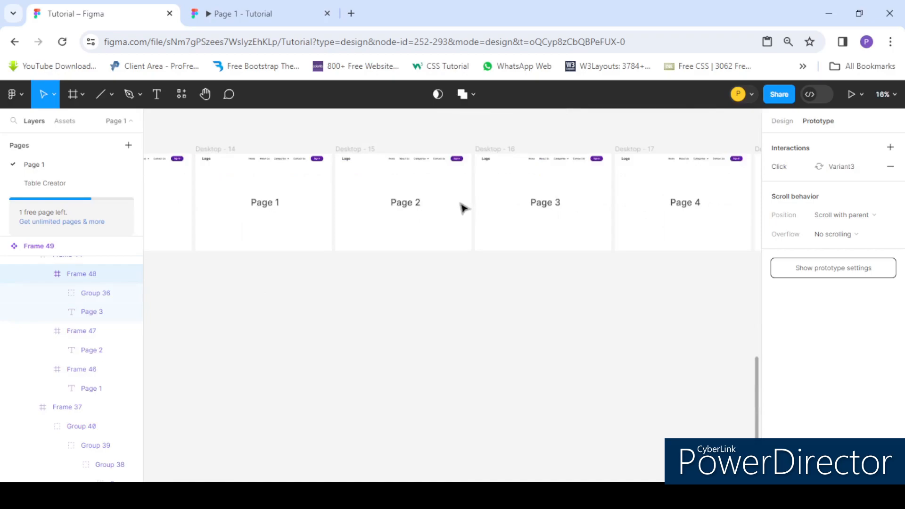
scroll(400, 203, down, 3)
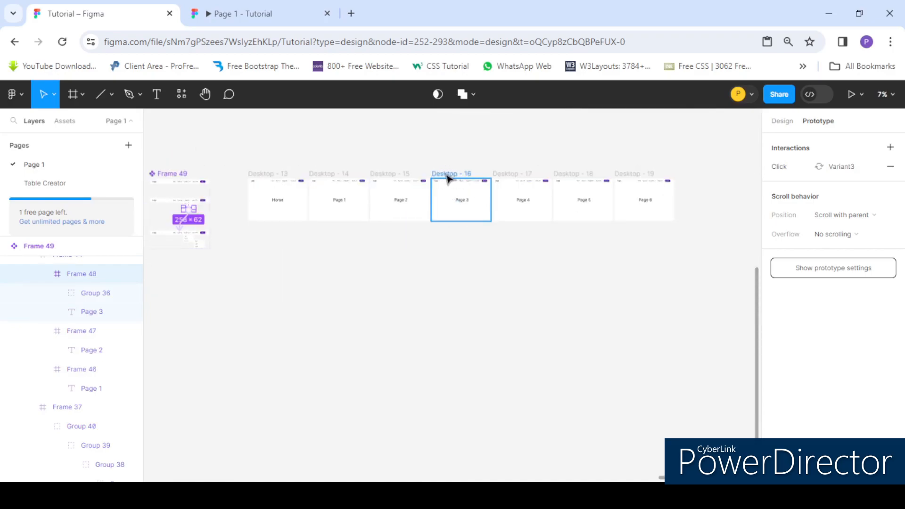
click(451, 177)
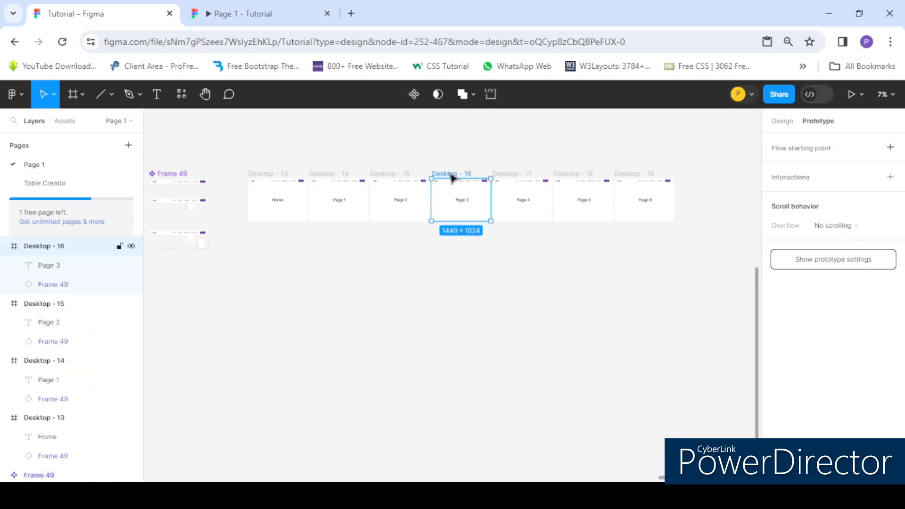
key(Delete)
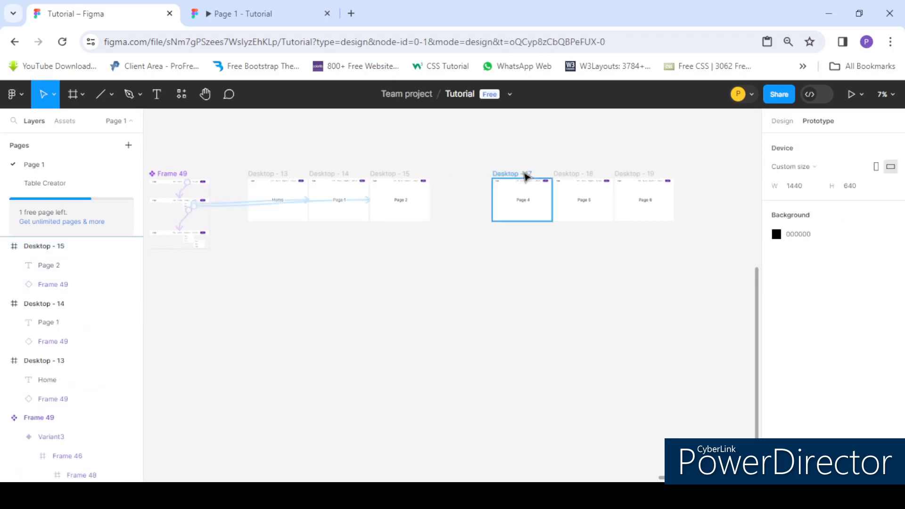
Move the Page 4, Page 5 and Page 6 frames together closer to the Page 2 frame, narrowing the gap in the row
click(526, 175)
shift+click(582, 173)
shift+click(641, 177)
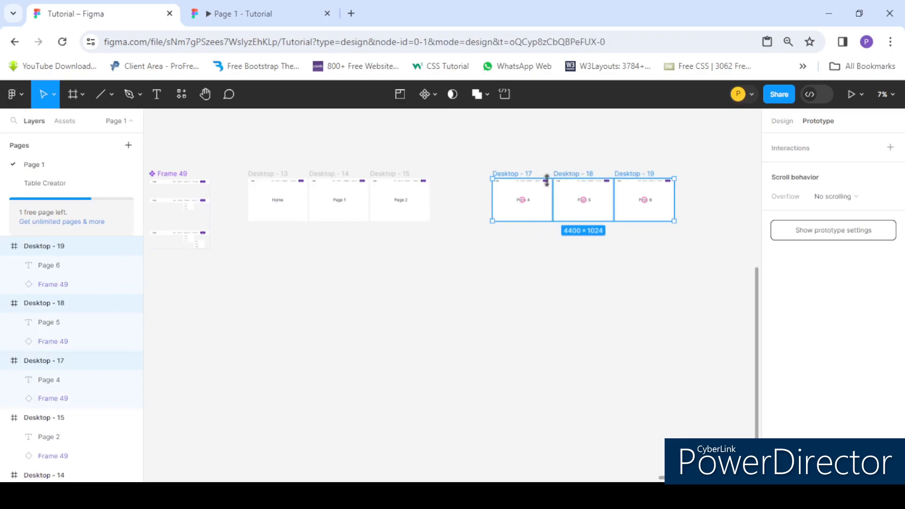
drag(503, 177, 459, 181)
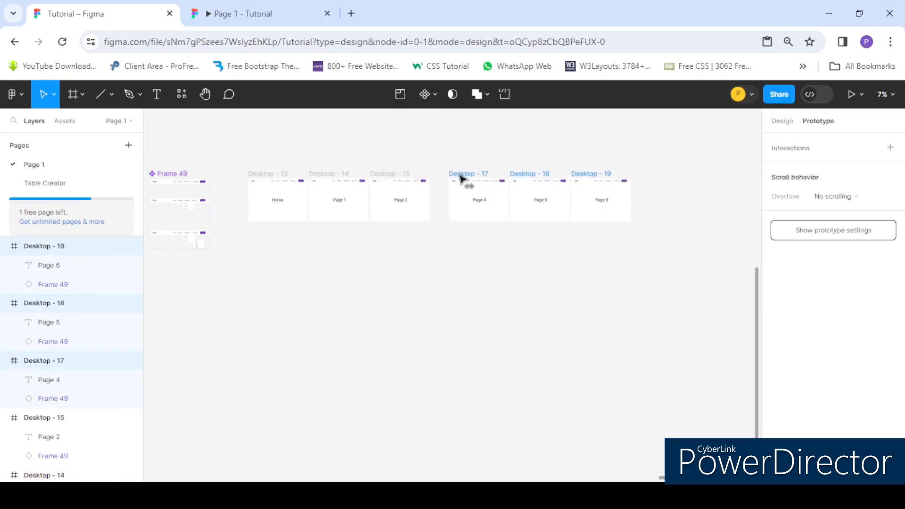
Link the Page 4 item in the third variant's submenu to the Page 4 frame, Desktop - 17, with a click interaction
scroll(495, 182, down, 3)
scroll(292, 220, up, 10)
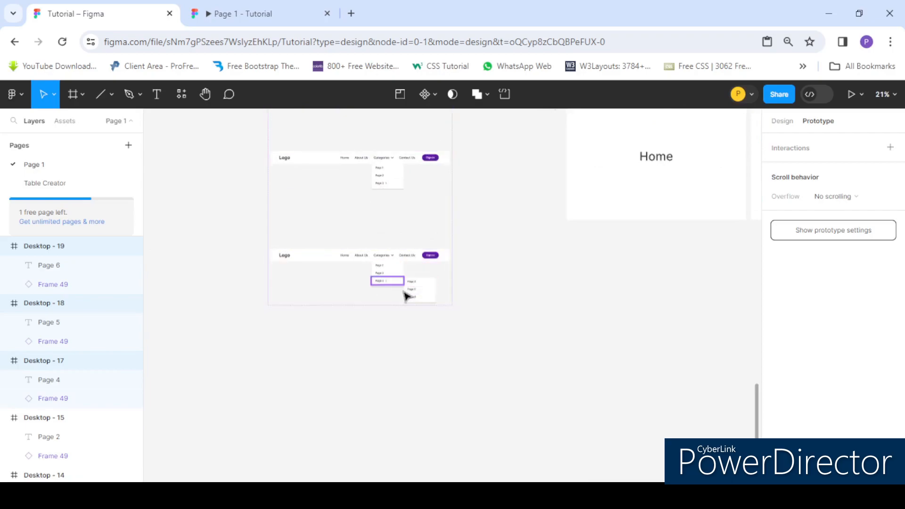
scroll(355, 271, down, 2)
scroll(388, 285, up, 5)
scroll(396, 287, down, 3)
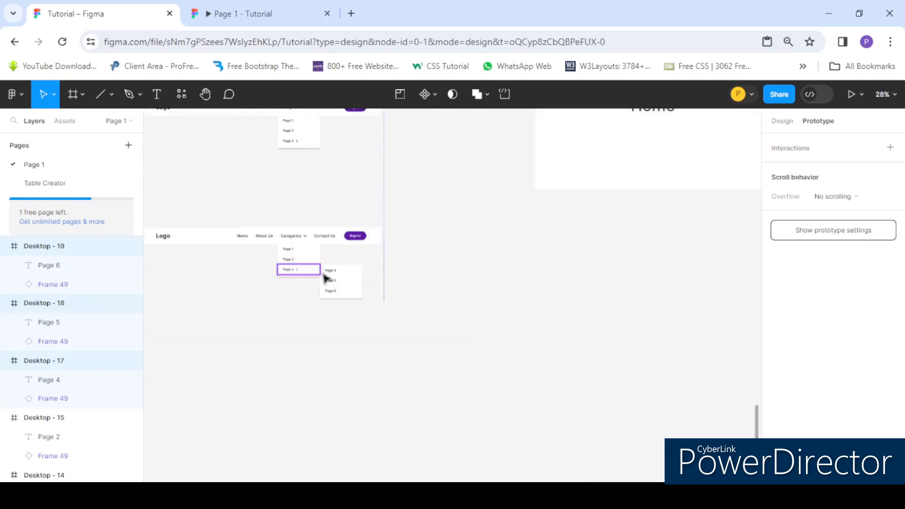
scroll(324, 277, up, 6)
double_click(336, 276)
double_click(336, 276)
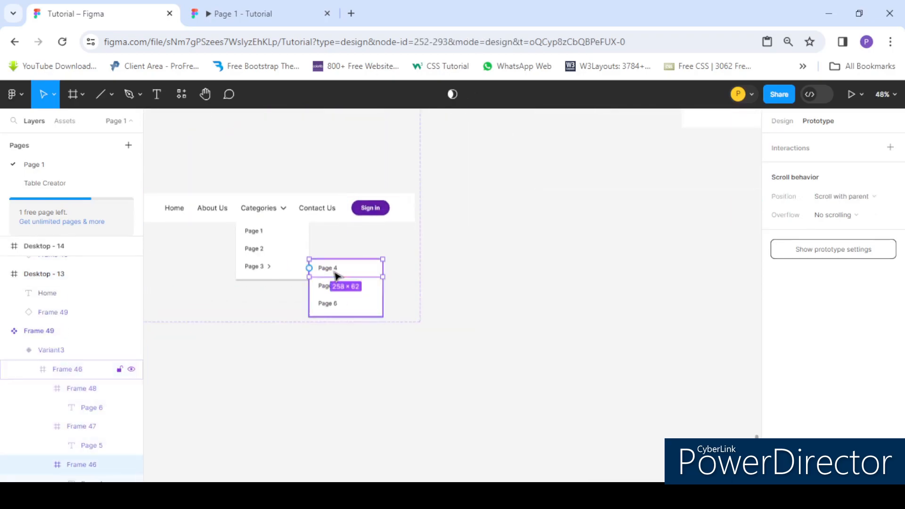
scroll(296, 262, down, 8)
drag(518, 250, 651, 200)
Link the Page 5 item in the third variant's submenu to the Page 5 frame, Desktop - 18, with a click interaction
scroll(311, 262, up, 5)
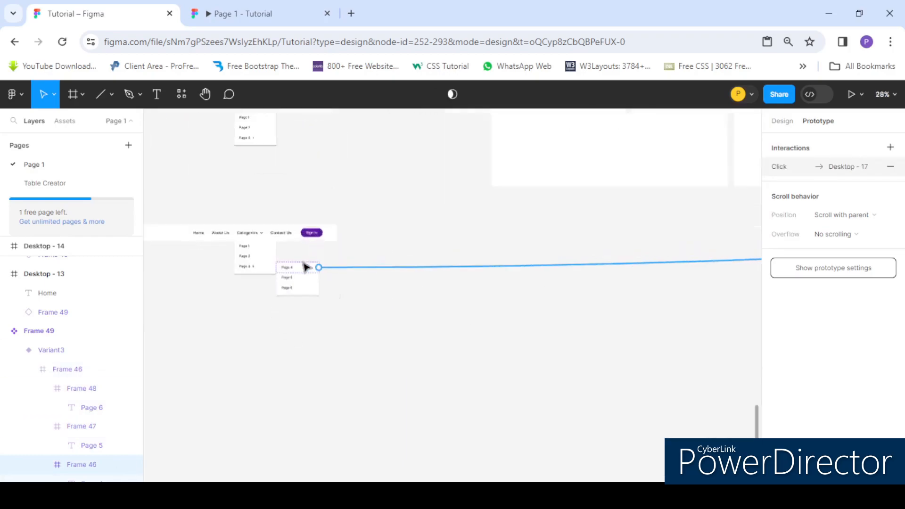
click(307, 278)
scroll(264, 285, down, 3)
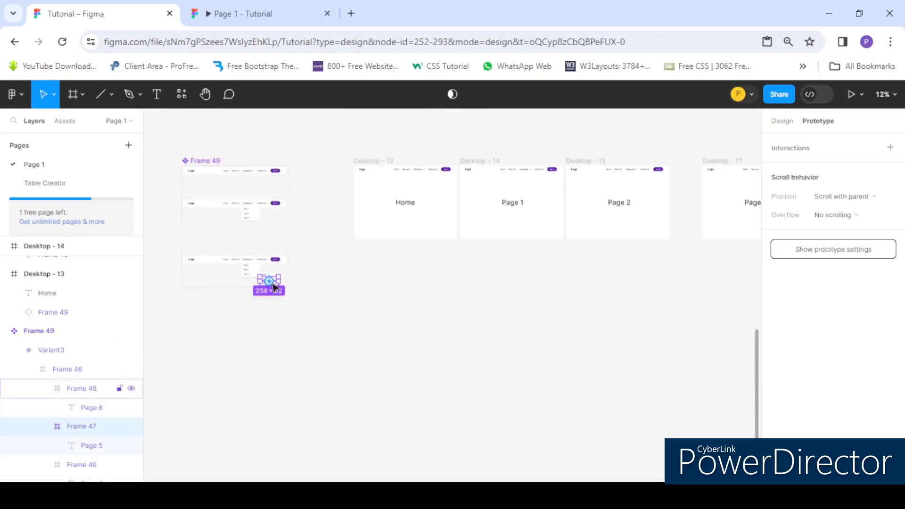
drag(285, 283, 665, 199)
Link the Page 6 submenu item to the Page 6 frame, Desktop - 19, with an on-click Navigate to interaction
scroll(667, 201, down, 3)
scroll(408, 240, up, 7)
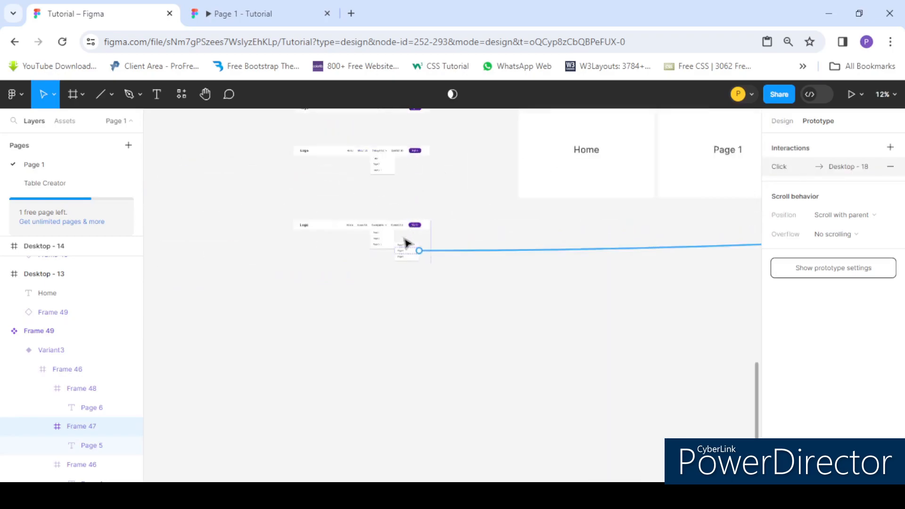
scroll(410, 290, up, 3)
click(414, 321)
scroll(198, 258, down, 10)
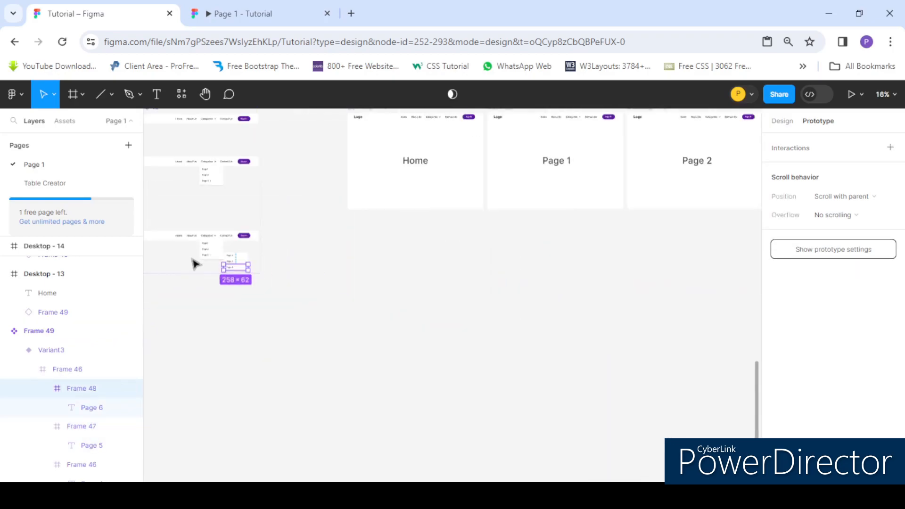
drag(228, 265, 661, 236)
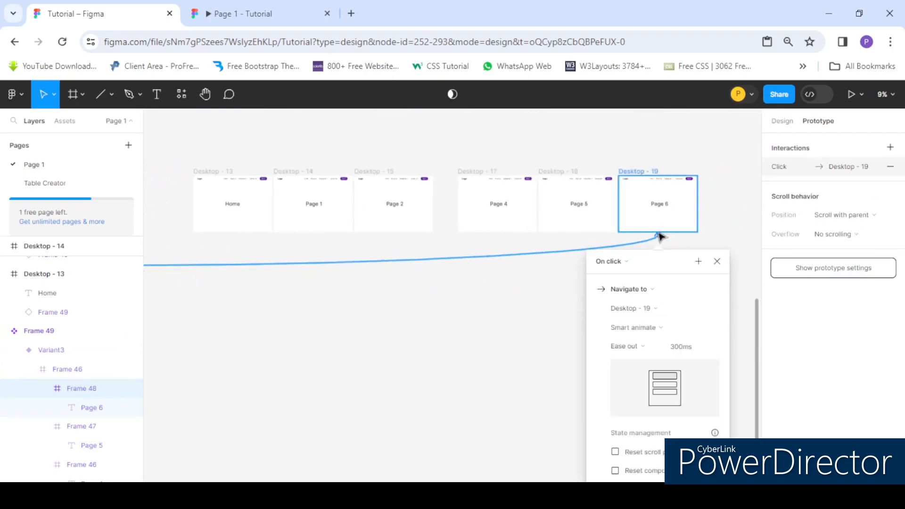
Look at the open Categories menu and submenu in the prototype preview and return to the design file
scroll(646, 232, down, 3)
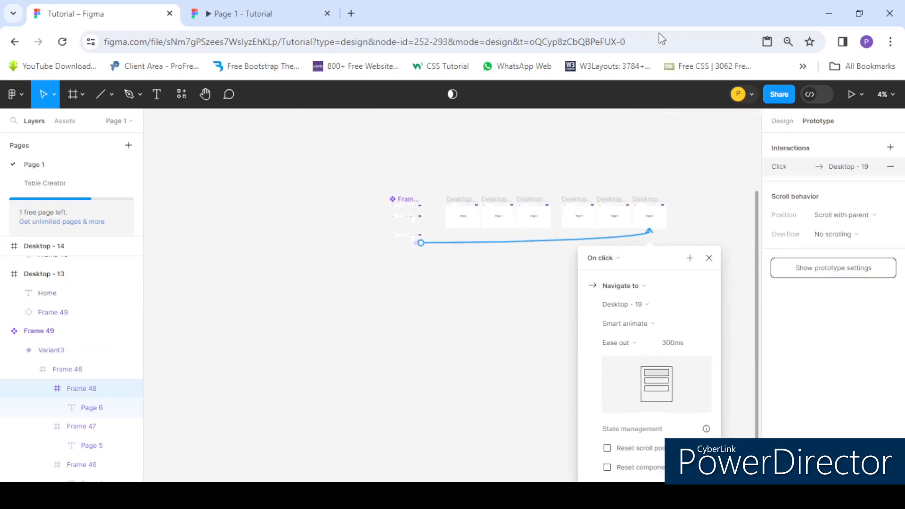
scroll(413, 210, up, 5)
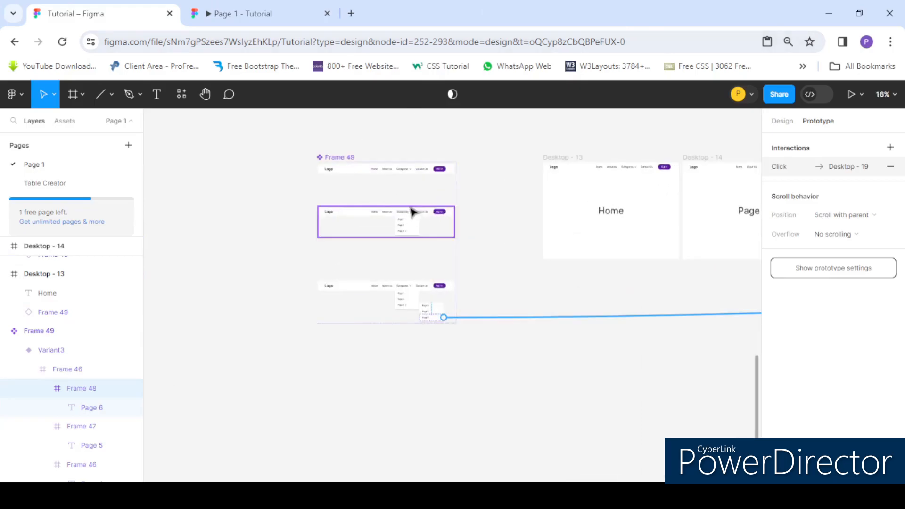
click(248, 12)
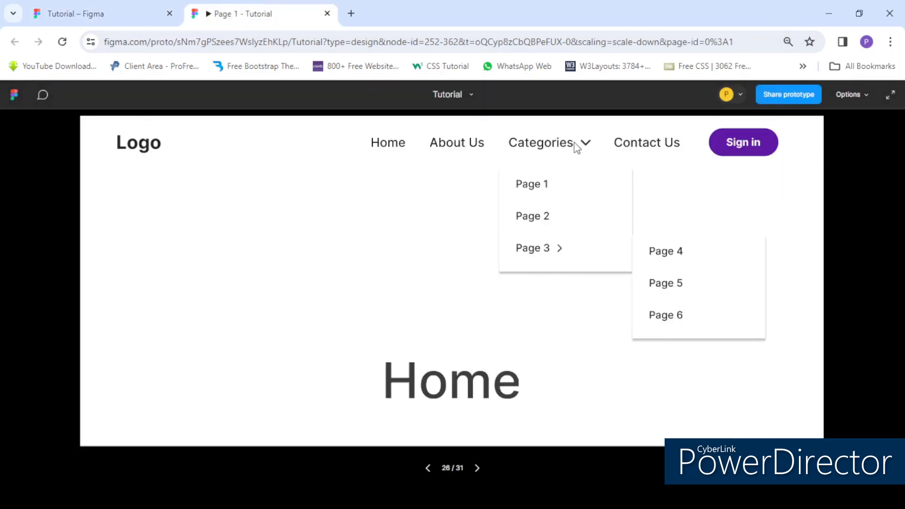
click(76, 13)
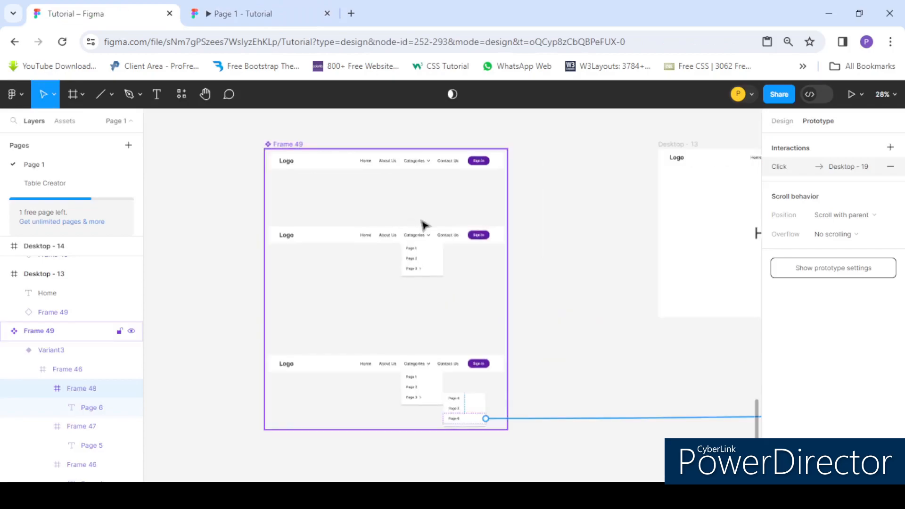
Select the Page 3 item in the second variant's dropdown to check which variant its click interaction targets
double_click(417, 235)
double_click(417, 234)
scroll(416, 234, up, 1)
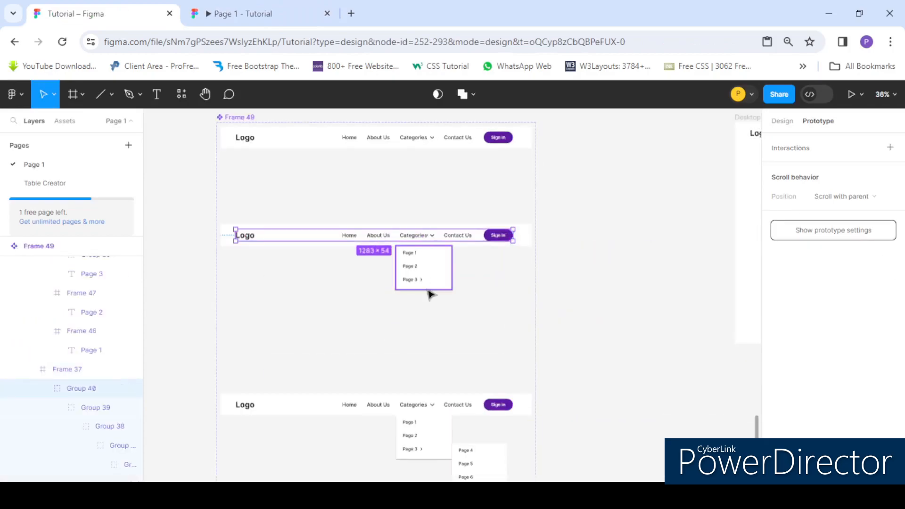
click(419, 282)
scroll(391, 388, down, 3)
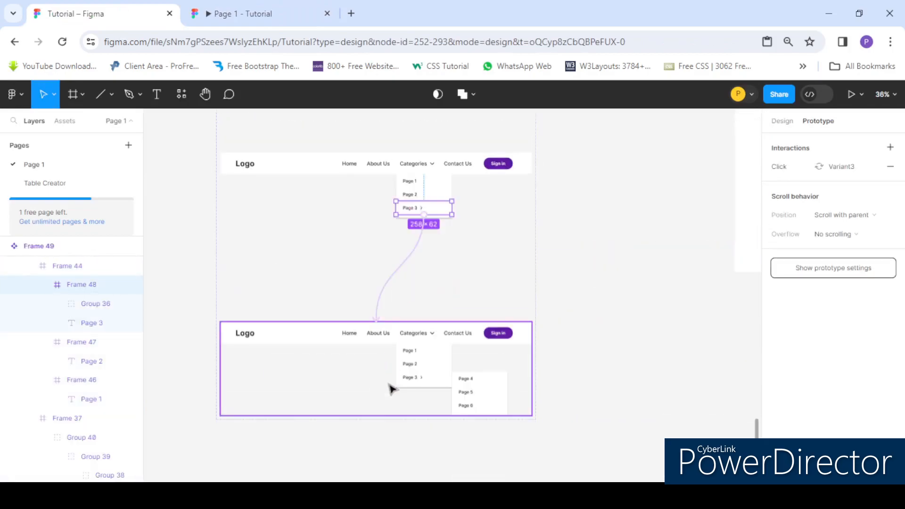
Link the Page 3 item in the third variant's dropdown back to Variant2 with an on-click Change to interaction
scroll(409, 379, up, 1)
click(418, 380)
double_click(419, 382)
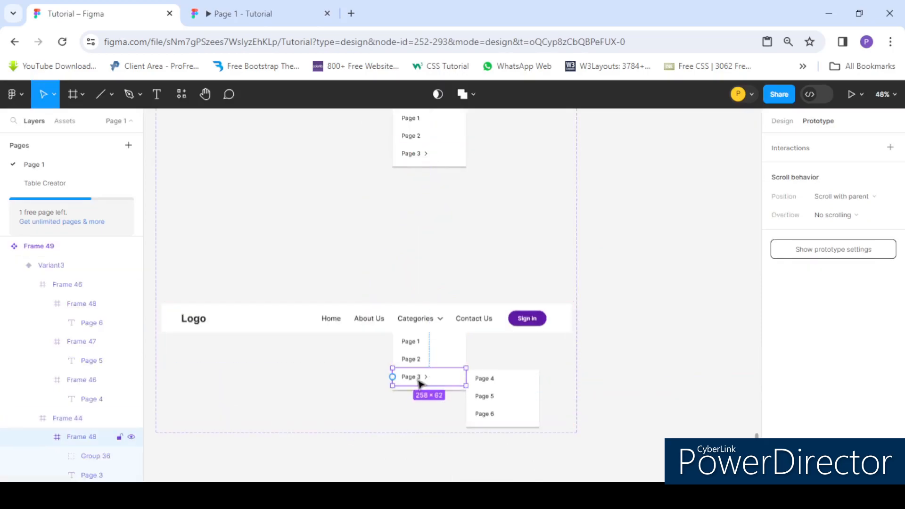
scroll(426, 380, down, 3)
drag(428, 370, 414, 229)
Link the Categories item in the second variant to the Default variant with an on-click Change to interaction
scroll(423, 234, up, 2)
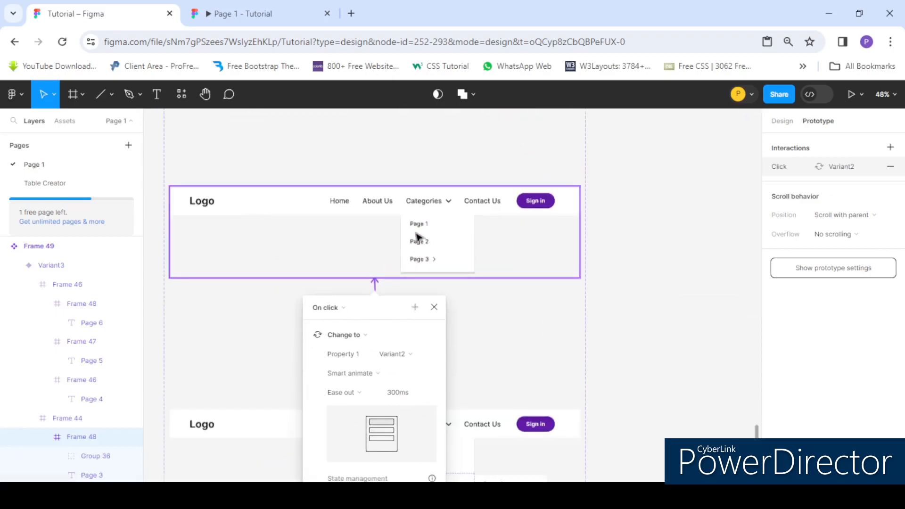
double_click(426, 203)
double_click(426, 203)
scroll(426, 202, up, 3)
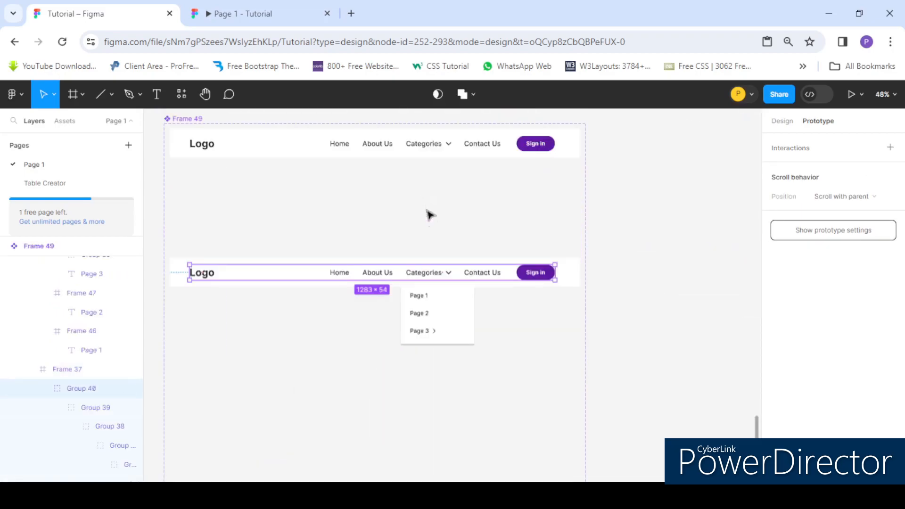
double_click(422, 273)
double_click(426, 276)
double_click(426, 275)
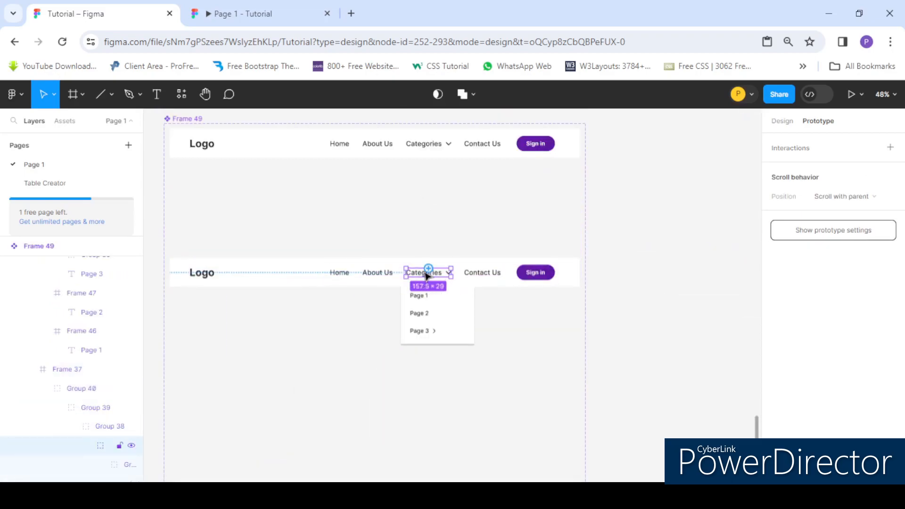
drag(428, 268, 447, 143)
Test the Categories item with the submenu open in the prototype preview and return to the design file
click(238, 4)
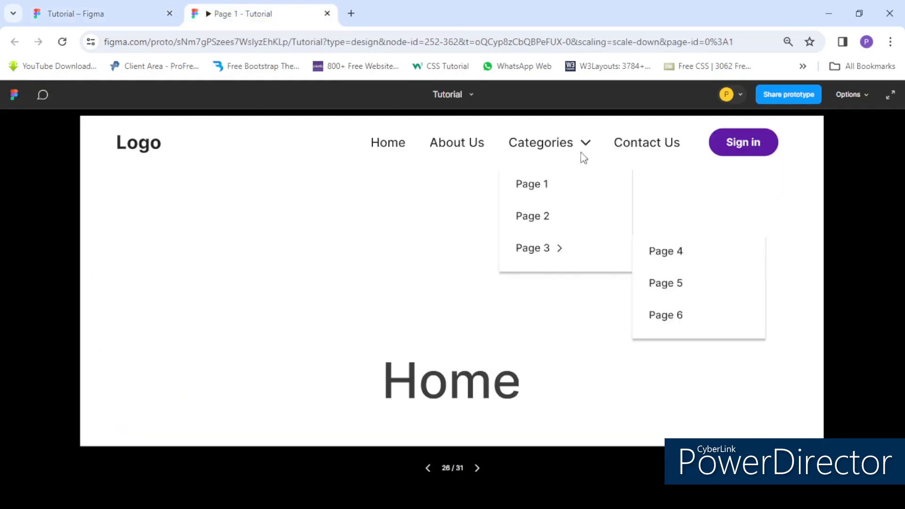
click(531, 145)
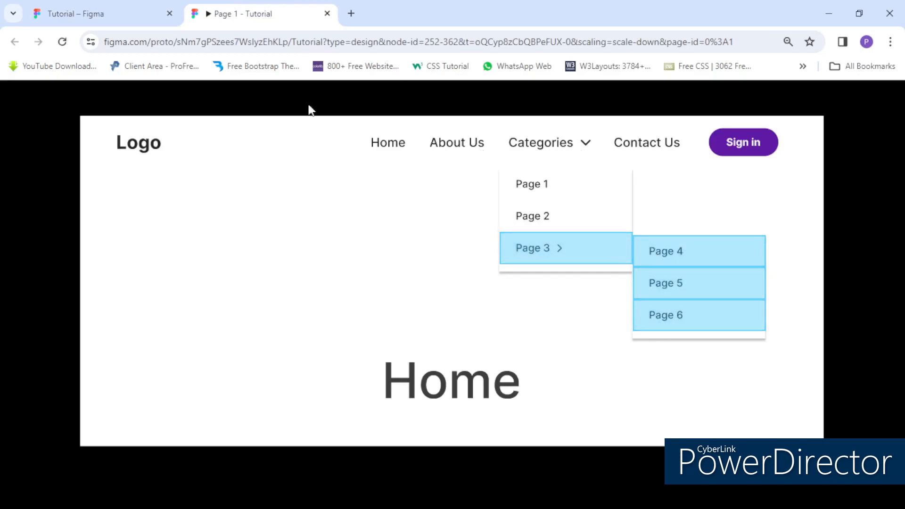
click(89, 15)
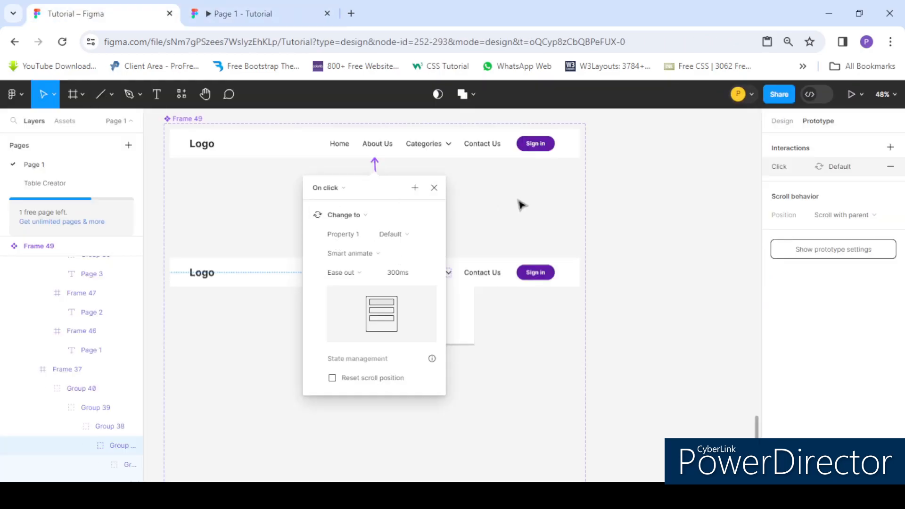
Review the second variant's Categories interaction and deselect it to check all connections between the three variants
click(519, 202)
click(424, 250)
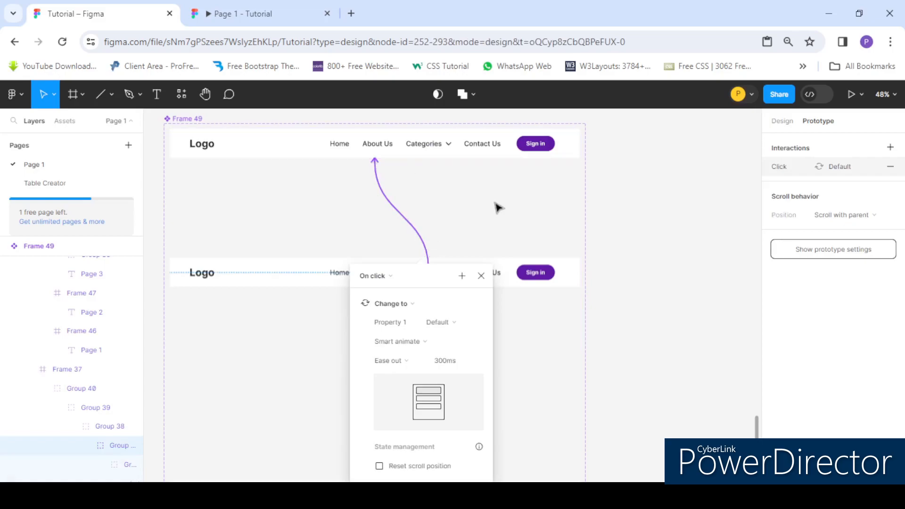
click(514, 208)
scroll(439, 253, down, 1)
scroll(418, 266, up, 1)
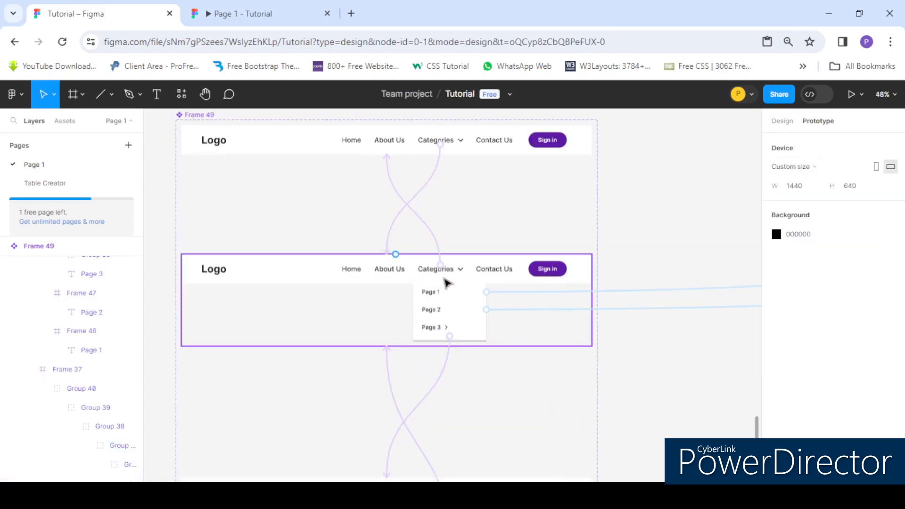
Link the Categories item in the third variant to the Default variant at the start of the component set
scroll(461, 286, down, 2)
double_click(427, 353)
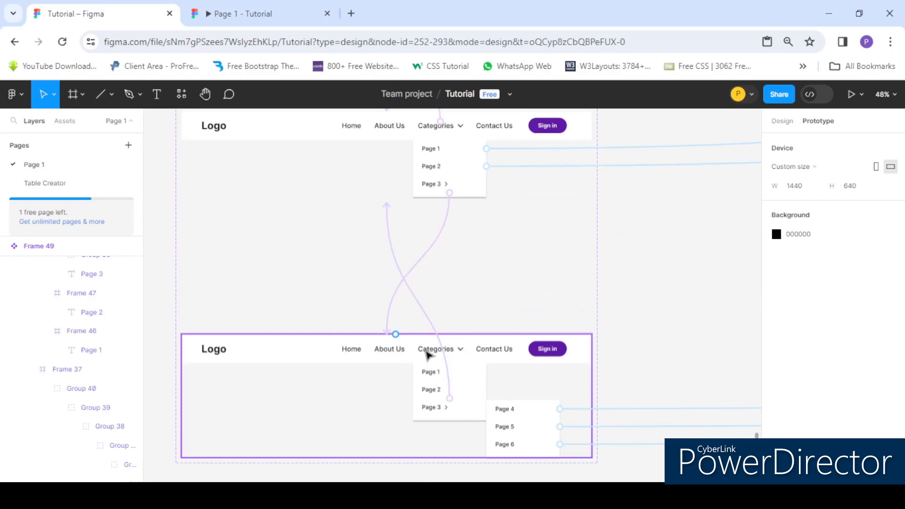
double_click(433, 355)
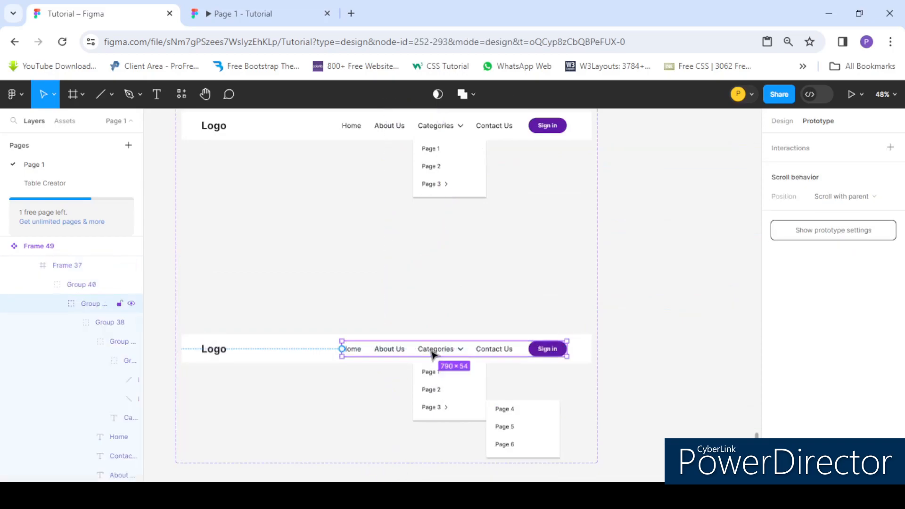
double_click(432, 354)
double_click(451, 352)
scroll(453, 352, down, 3)
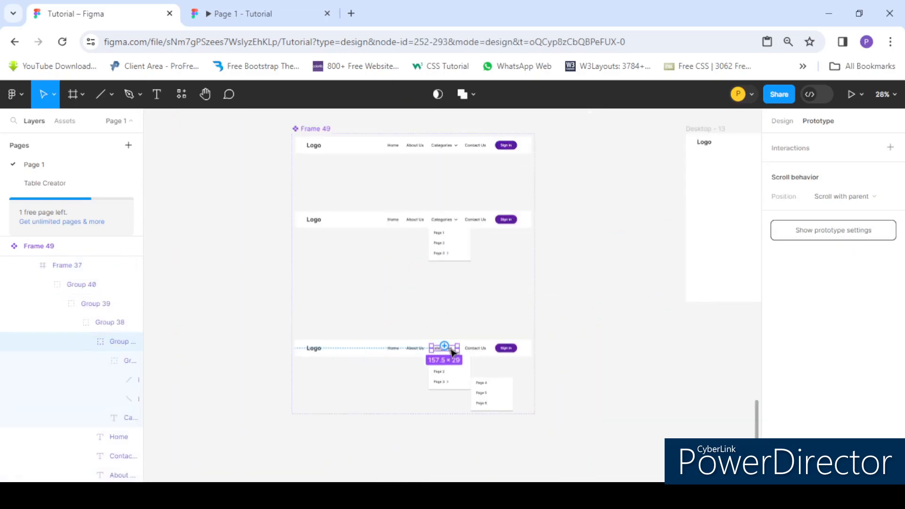
drag(440, 233, 431, 155)
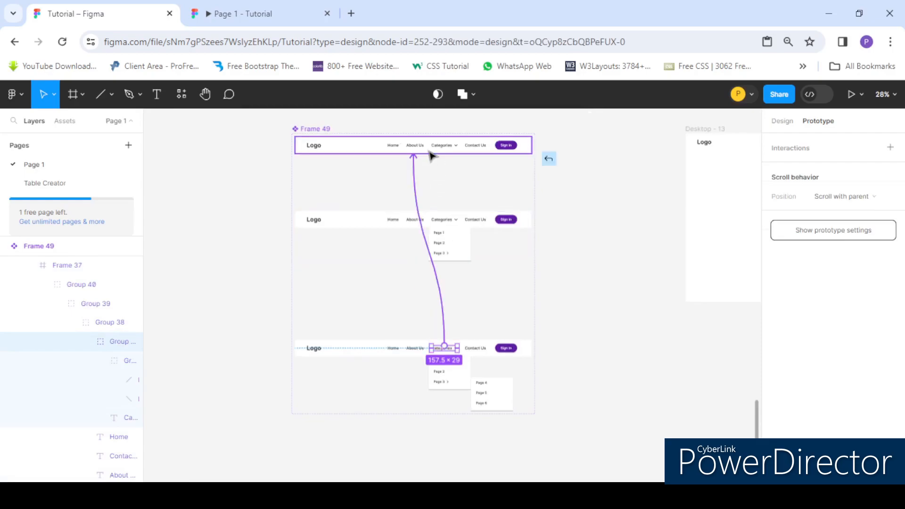
Test opening and closing the Categories dropdown on the Home page in the prototype preview
click(238, 13)
click(565, 148)
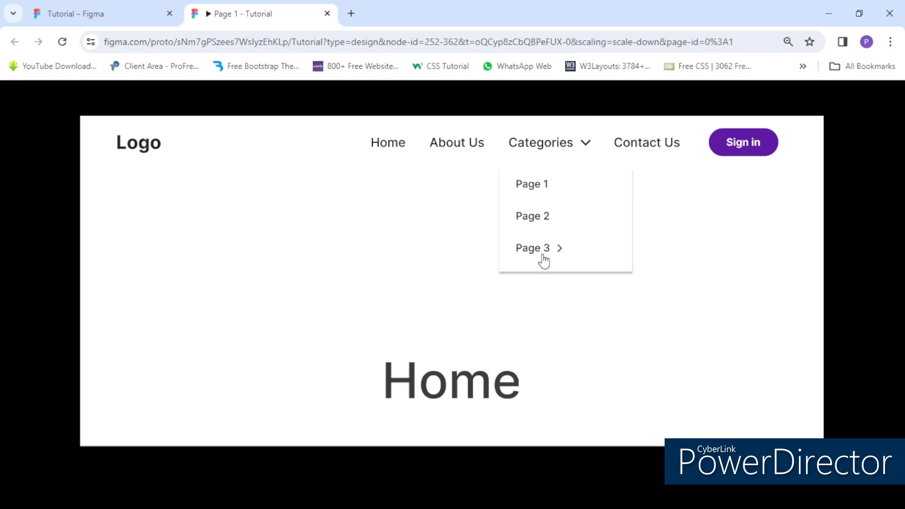
click(546, 141)
click(547, 139)
Test the Page 1 and Page 2 links of the Categories dropdown and look over each page
click(533, 186)
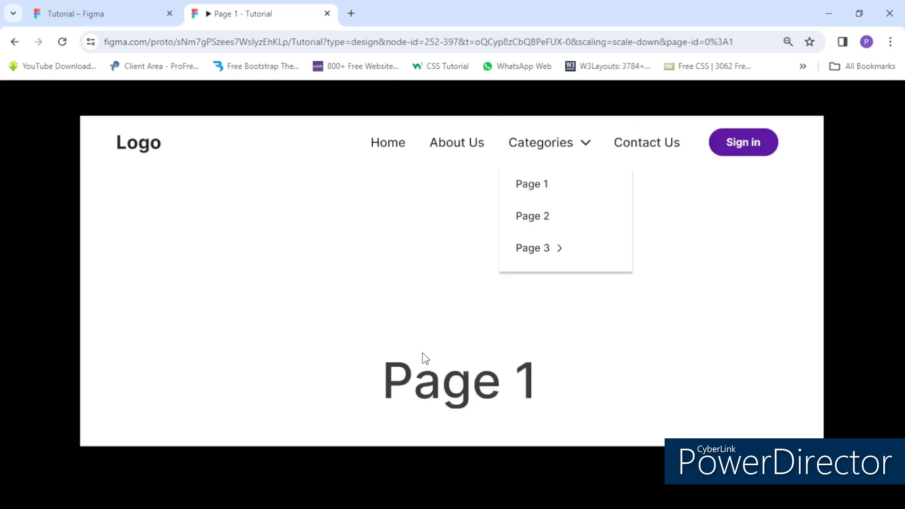
scroll(460, 350, down, 3)
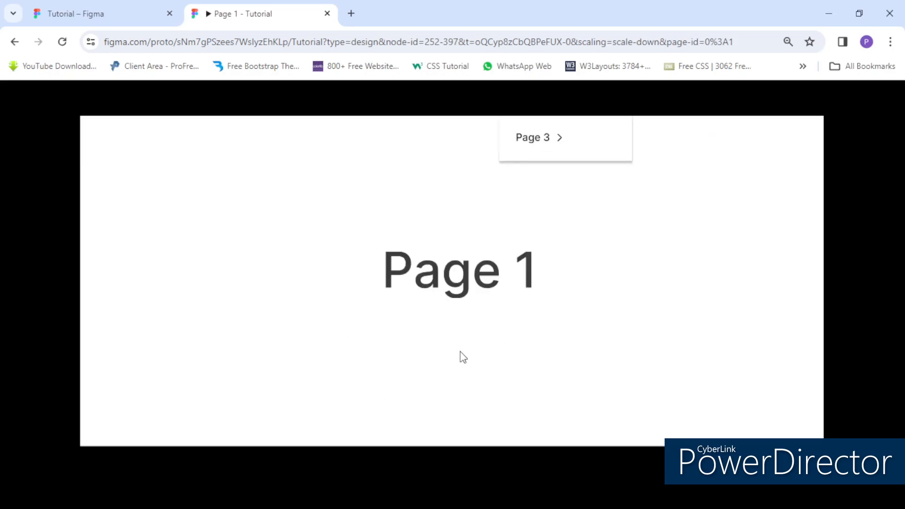
scroll(473, 349, up, 3)
click(540, 219)
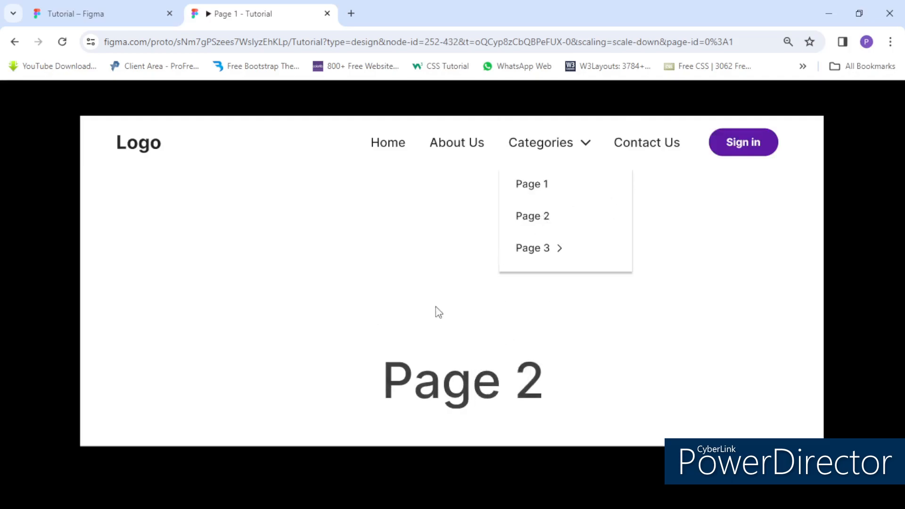
scroll(551, 367, down, 4)
scroll(487, 360, up, 4)
Expand the Page 3 submenu in the preview and test its Page 4 and Page 5 links
click(546, 257)
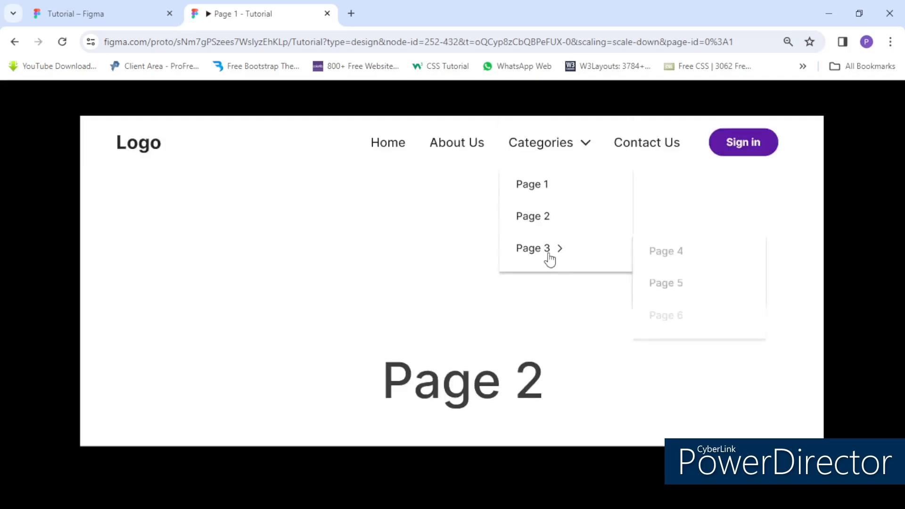
click(669, 252)
scroll(476, 366, down, 3)
scroll(478, 365, up, 3)
click(672, 291)
scroll(553, 389, down, 2)
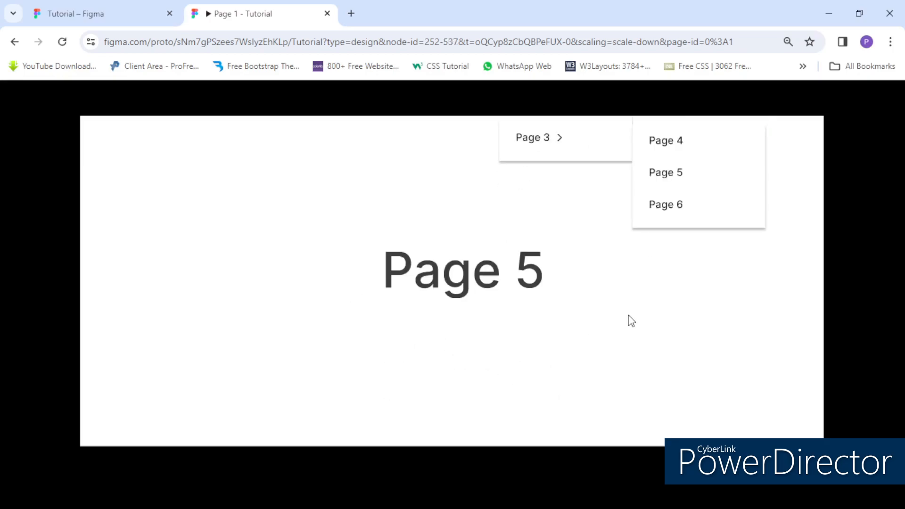
Test the Page 6 link of the Page 3 submenu in the preview and look over the page
scroll(629, 315, up, 2)
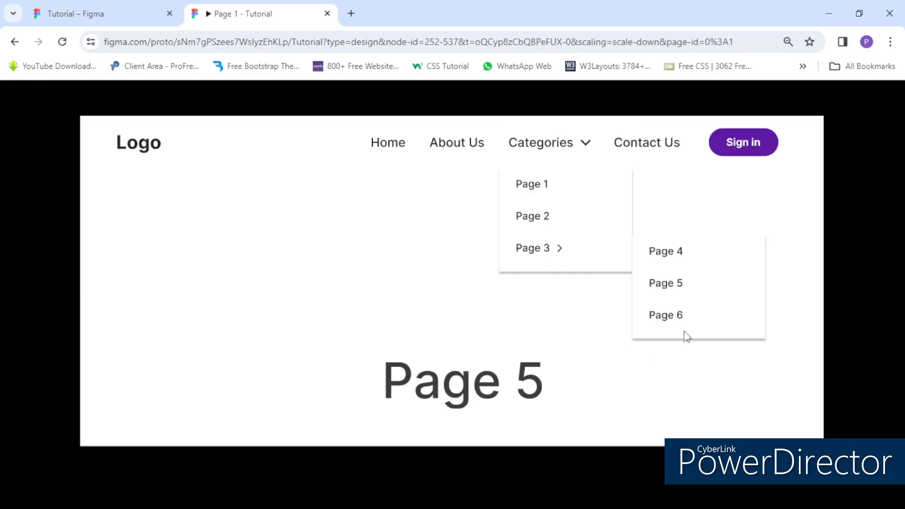
click(670, 317)
scroll(477, 340, down, 2)
scroll(503, 297, up, 2)
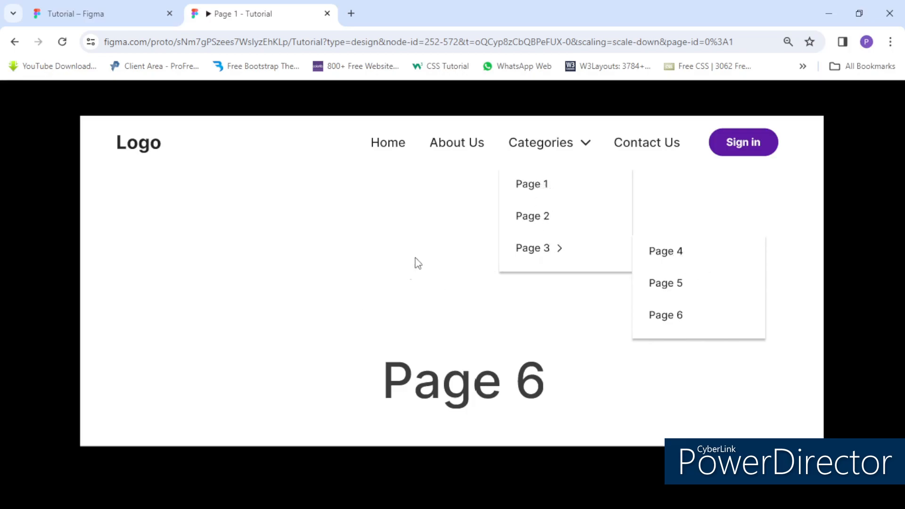
scroll(517, 359, down, 4)
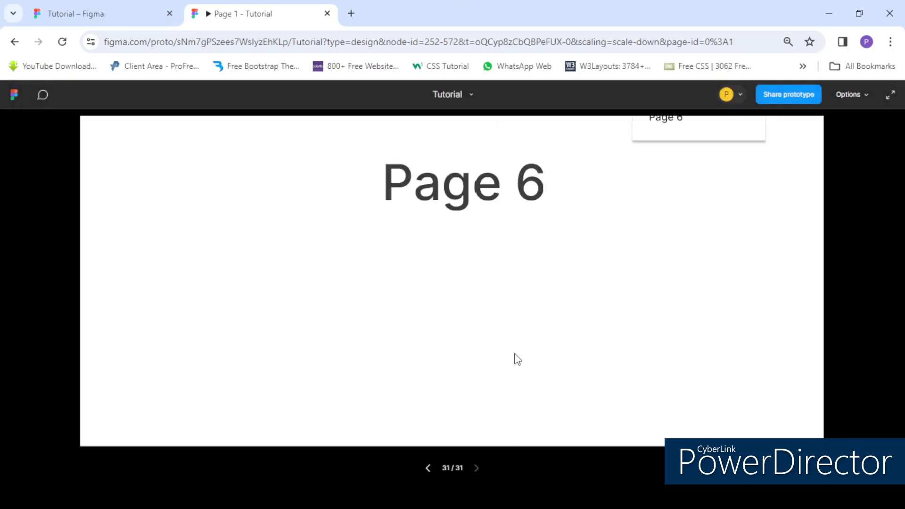
scroll(313, 298, up, 4)
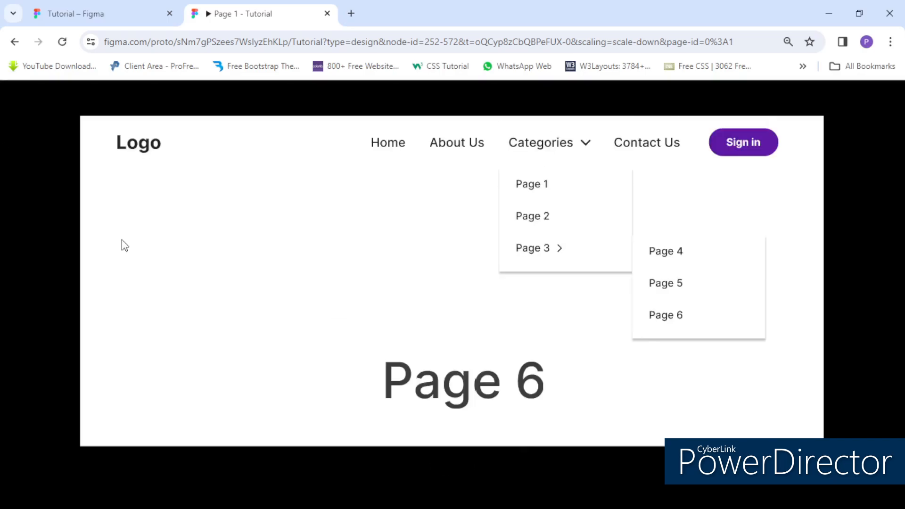
Return to the design file, switch to design mode, and examine the navigation component variants and the Home and Page 1 frames
click(75, 13)
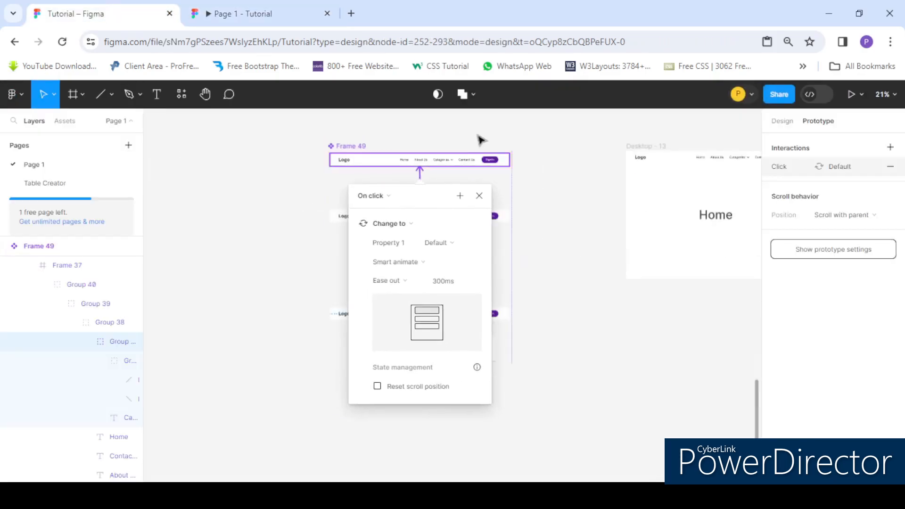
scroll(333, 212, down, 3)
scroll(416, 214, up, 2)
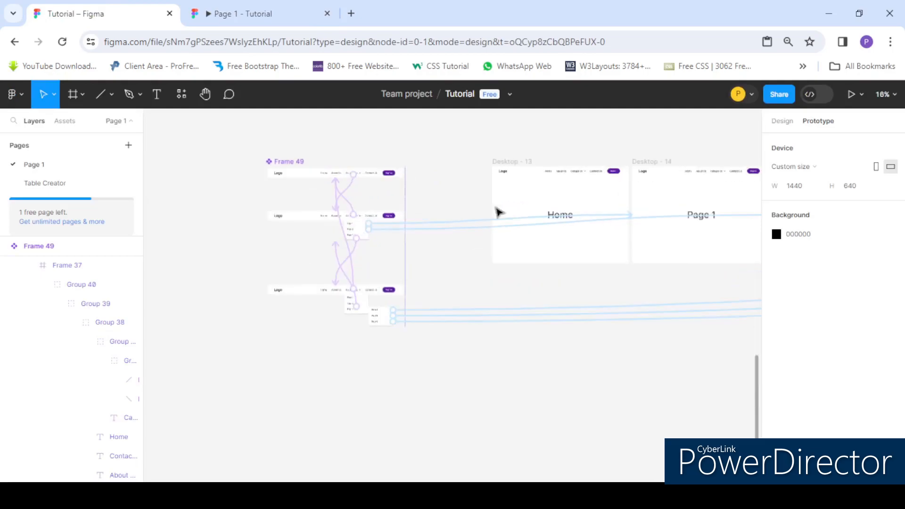
click(782, 121)
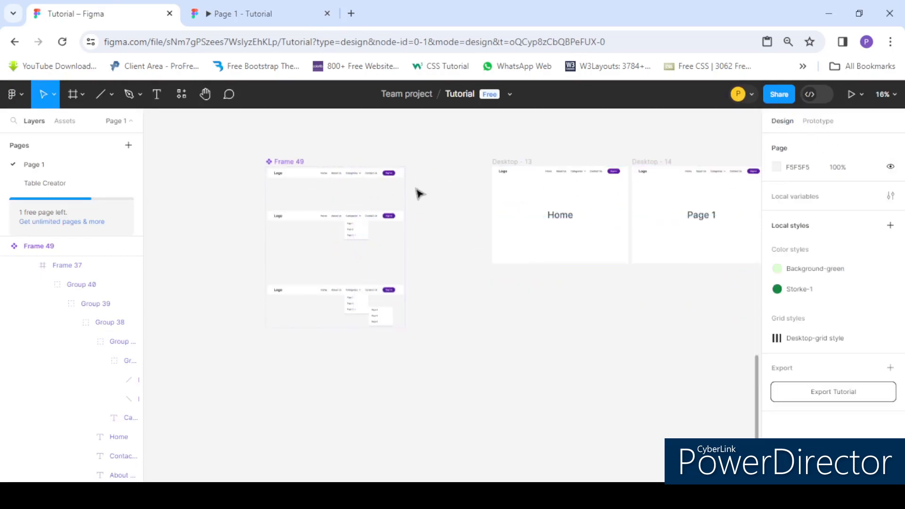
scroll(486, 194, up, 3)
scroll(358, 178, down, 5)
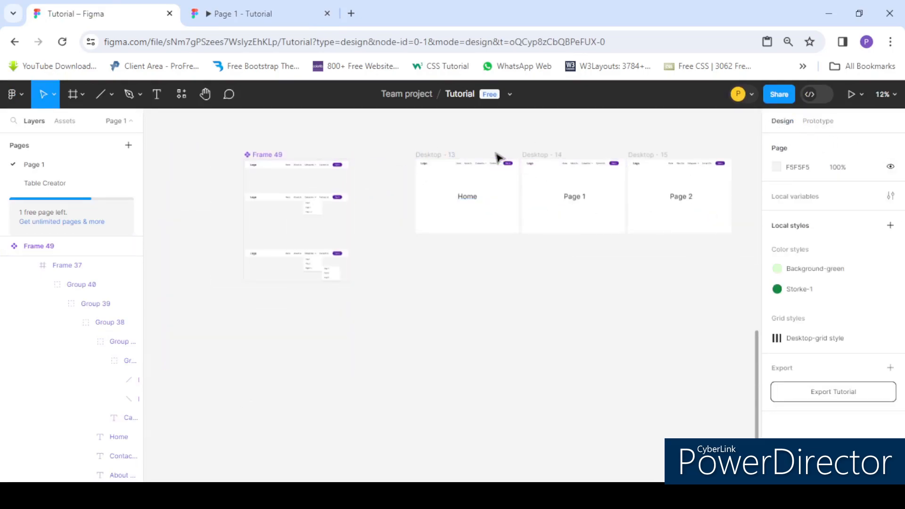
scroll(498, 156, up, 3)
scroll(377, 163, up, 2)
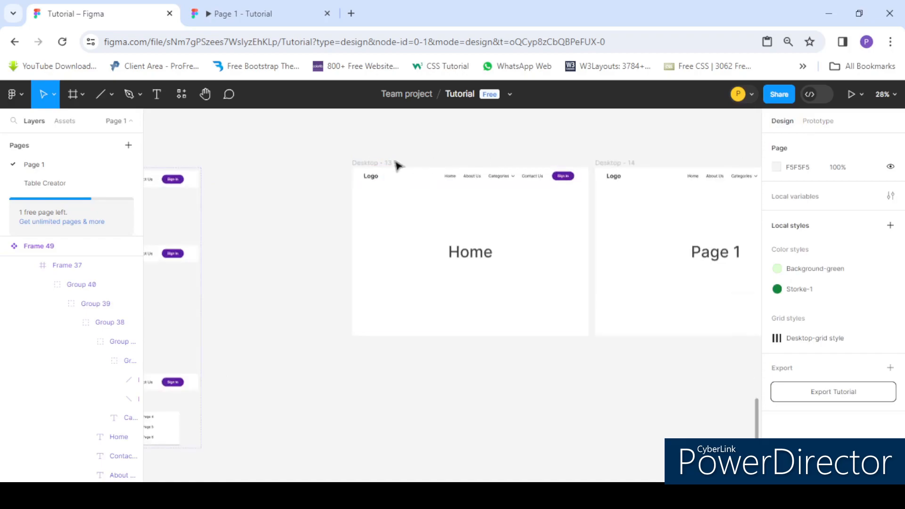
scroll(363, 164, up, 3)
scroll(363, 164, down, 3)
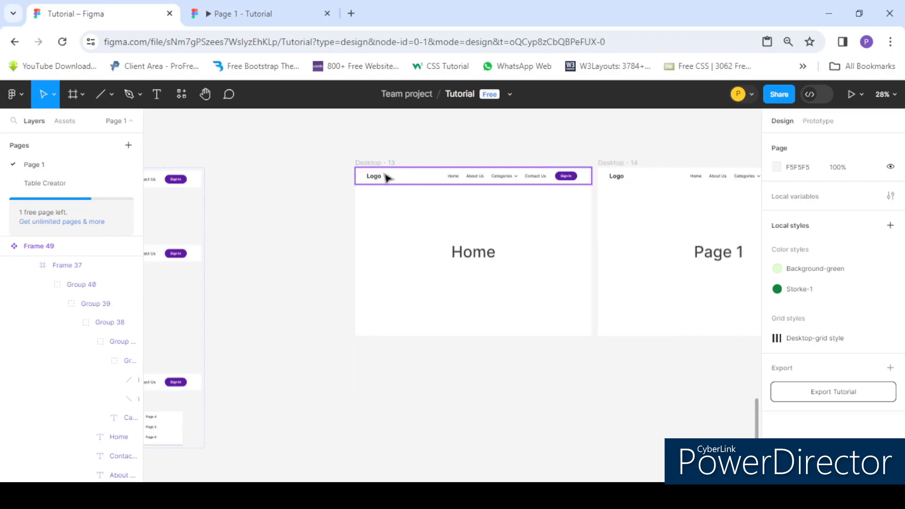